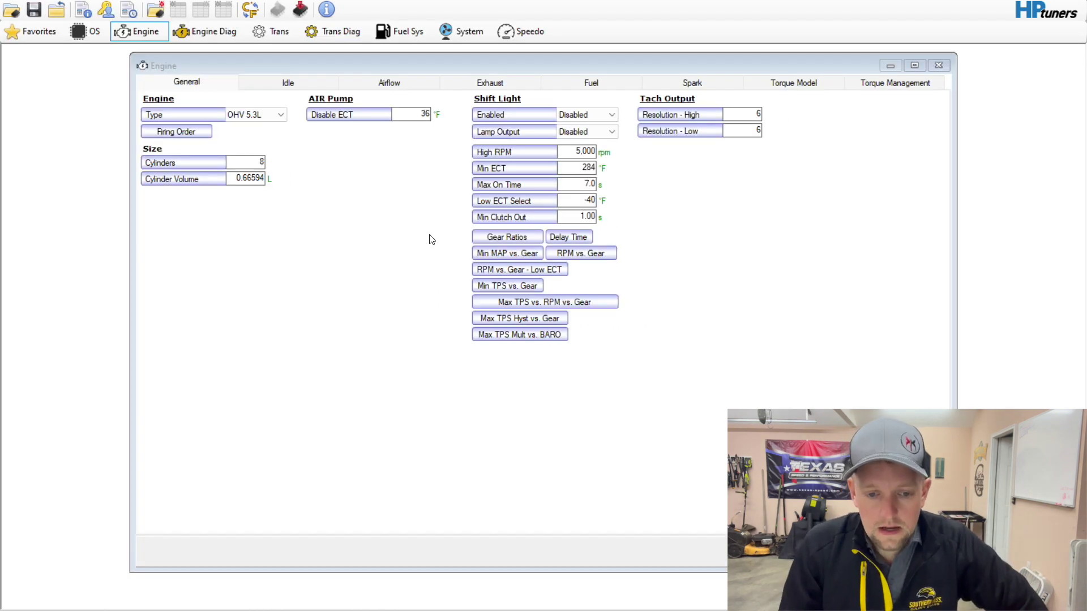
- Open the Normal torque reduction table in the transmission torque management settings and examine its higher-torque cells
left_click(264, 24)
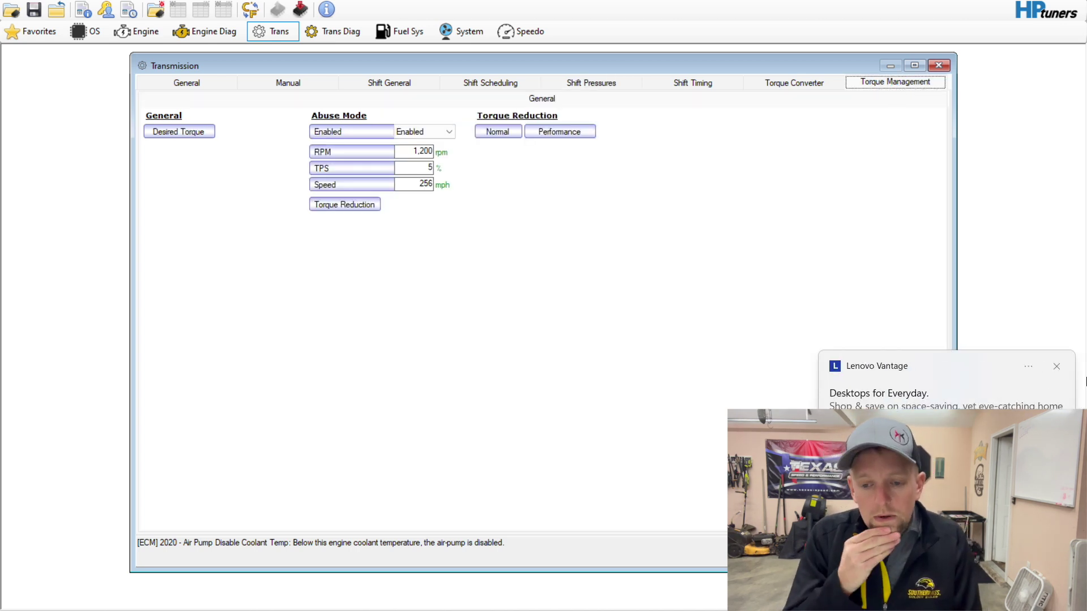
left_click(1057, 366)
left_click(768, 195)
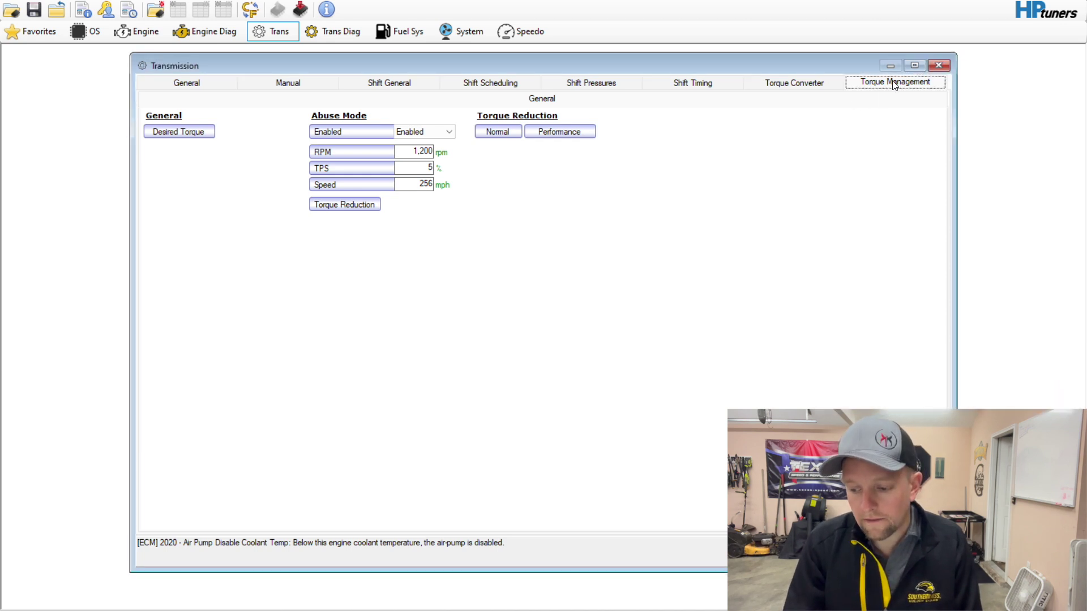
left_click(491, 135)
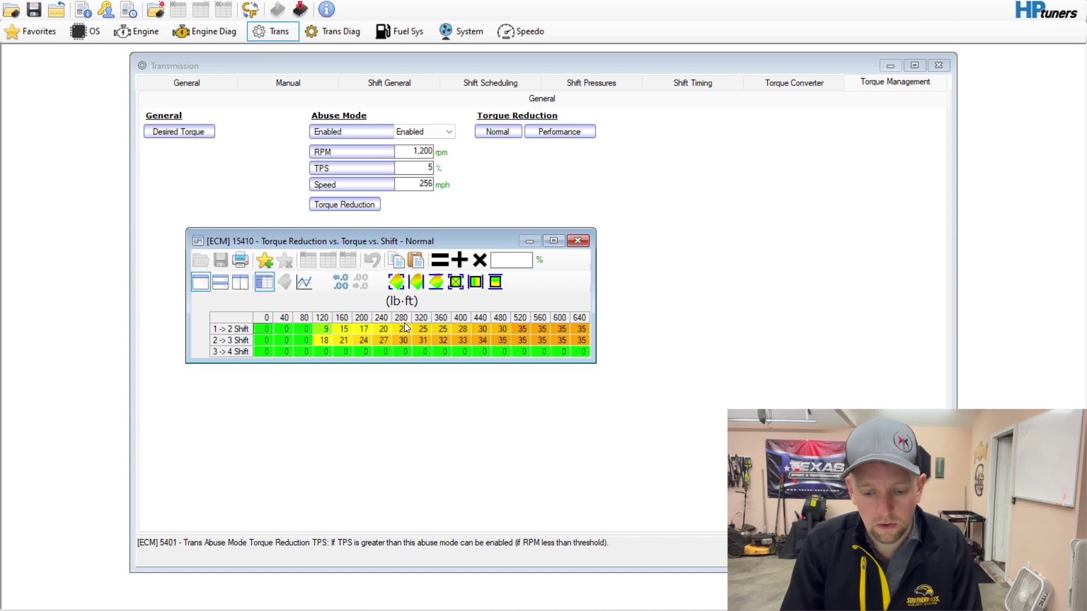
left_click_drag(383, 329, 530, 366)
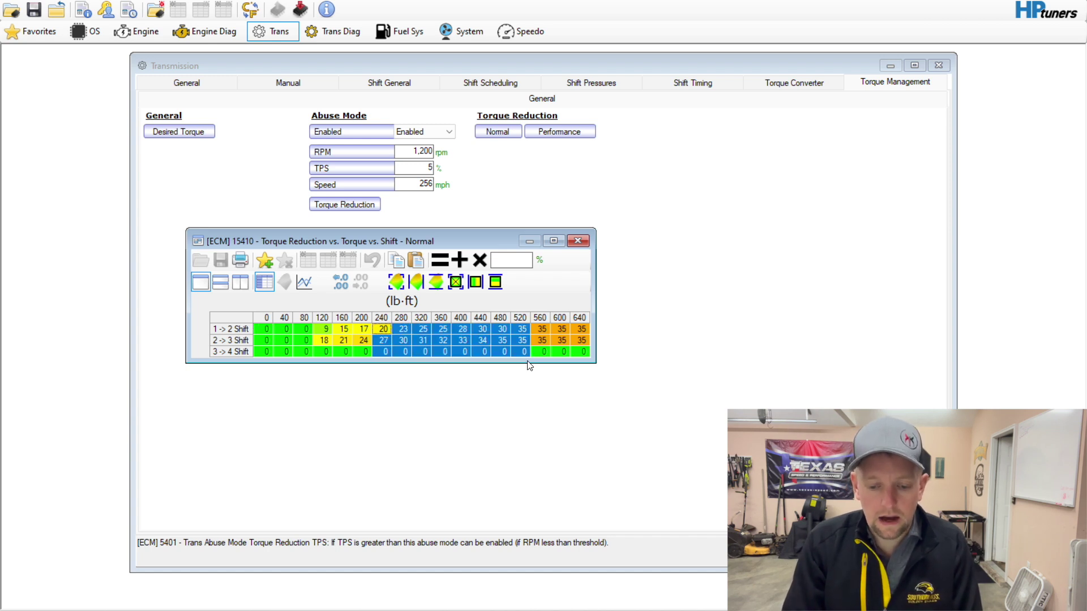
left_click(509, 339)
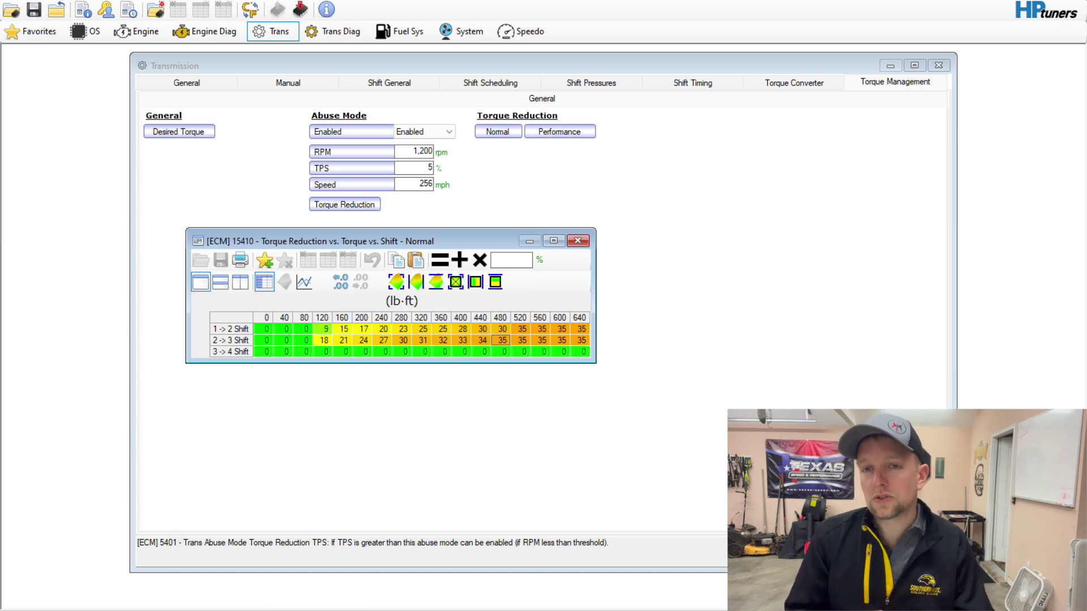
- Open the big idle log from the Yukon files folder on the desktop and display its Engine Torque graph
left_click(218, 305)
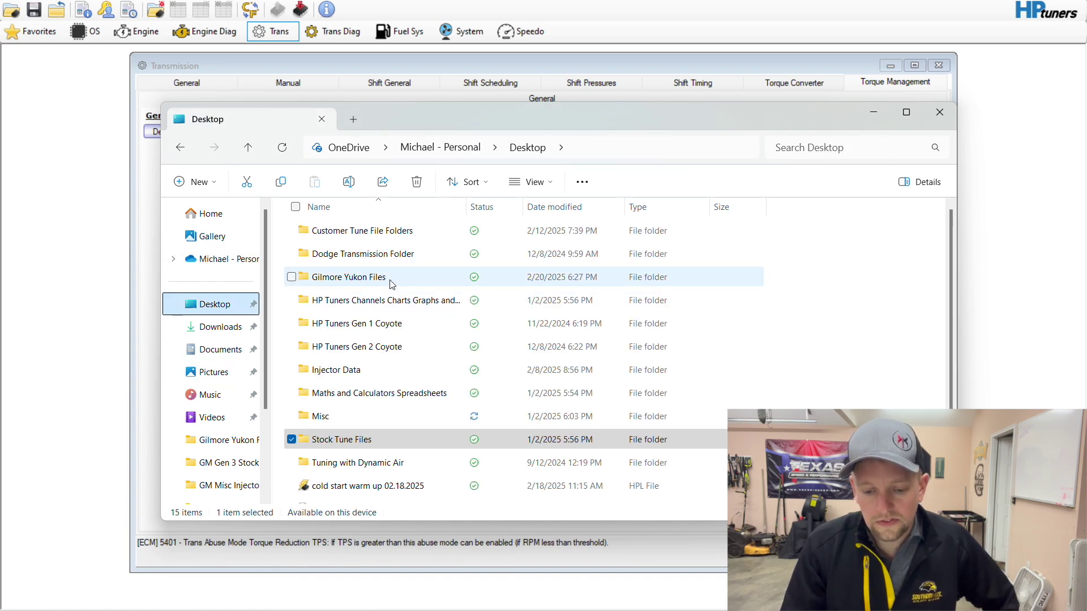
double_click(385, 274)
left_click(403, 263)
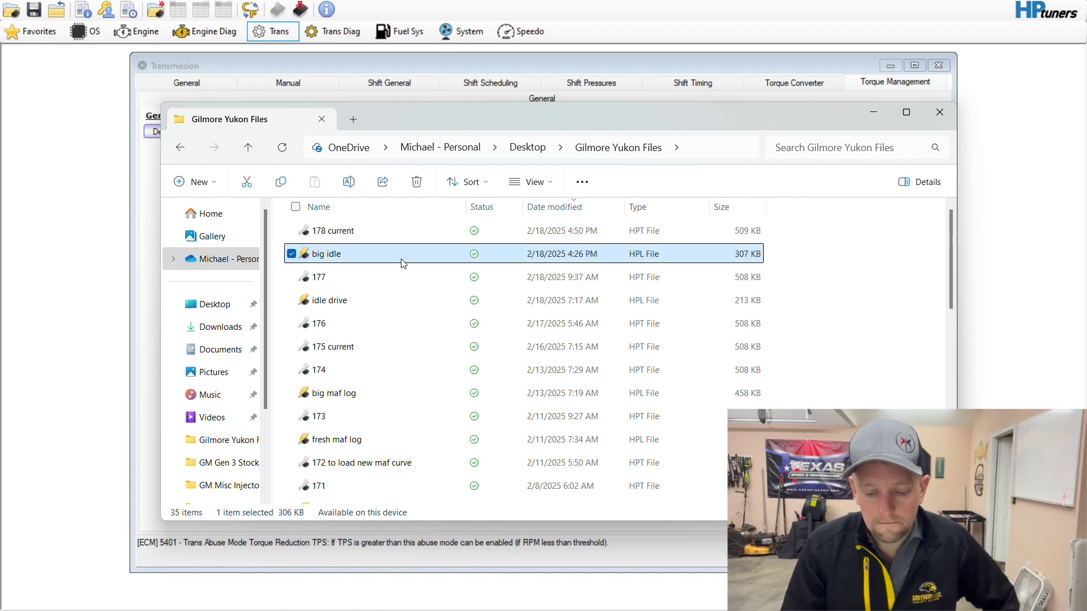
double_click(403, 263)
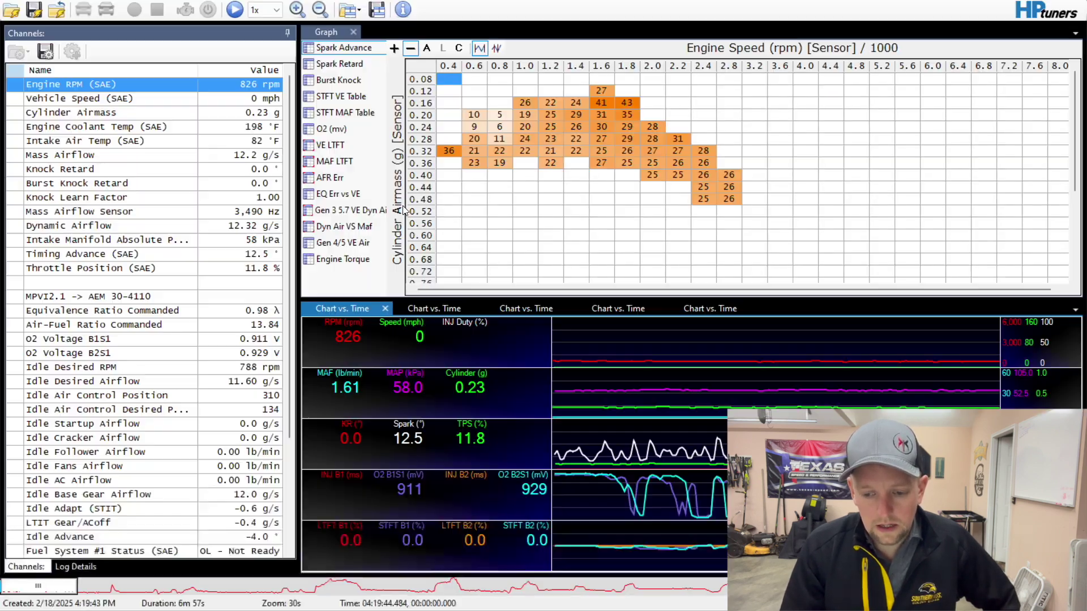
left_click(364, 259)
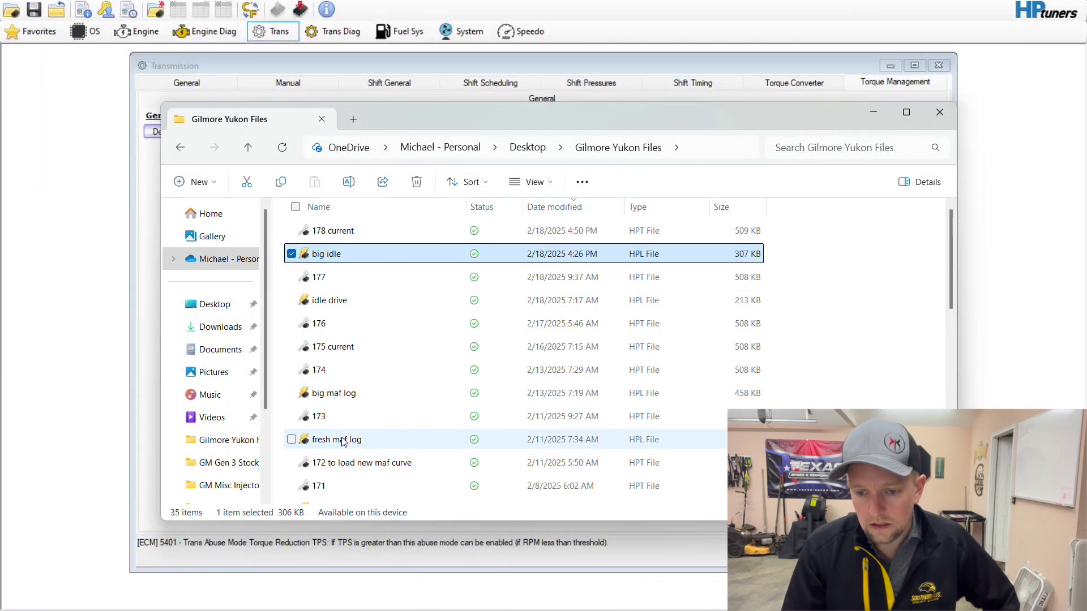
- Open the big maf log from the same folder and display its Engine Torque graph
left_click(362, 397)
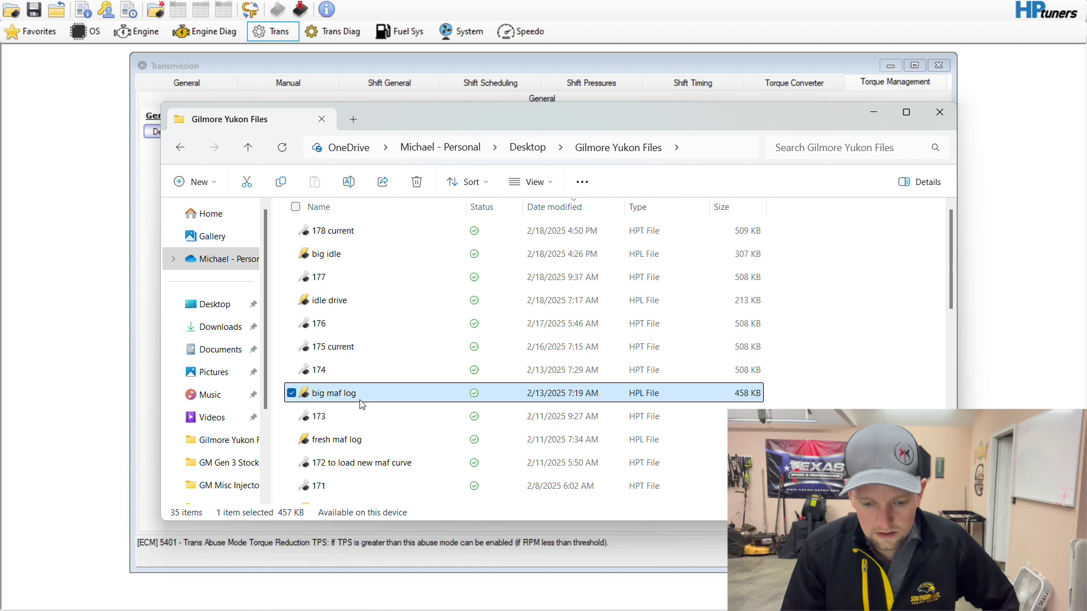
double_click(362, 404)
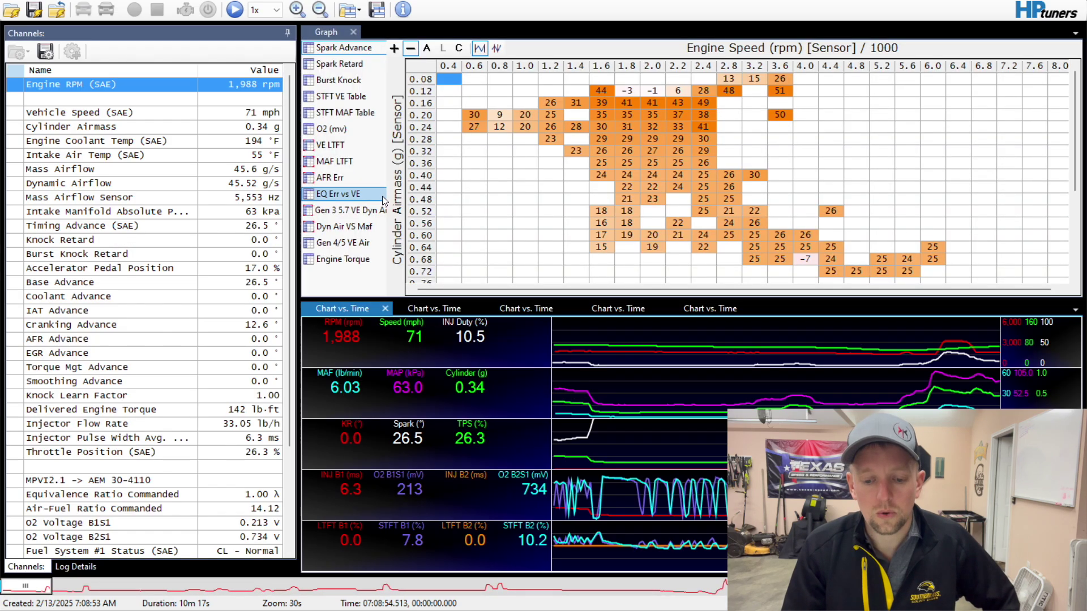
left_click(352, 258)
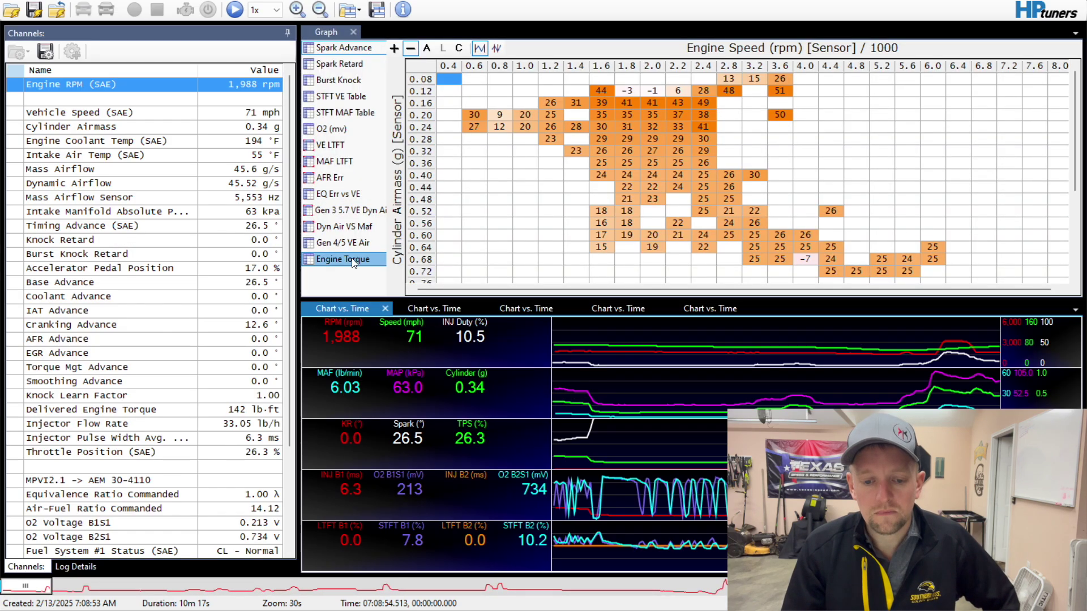
scroll(1082, 158, "down", 1)
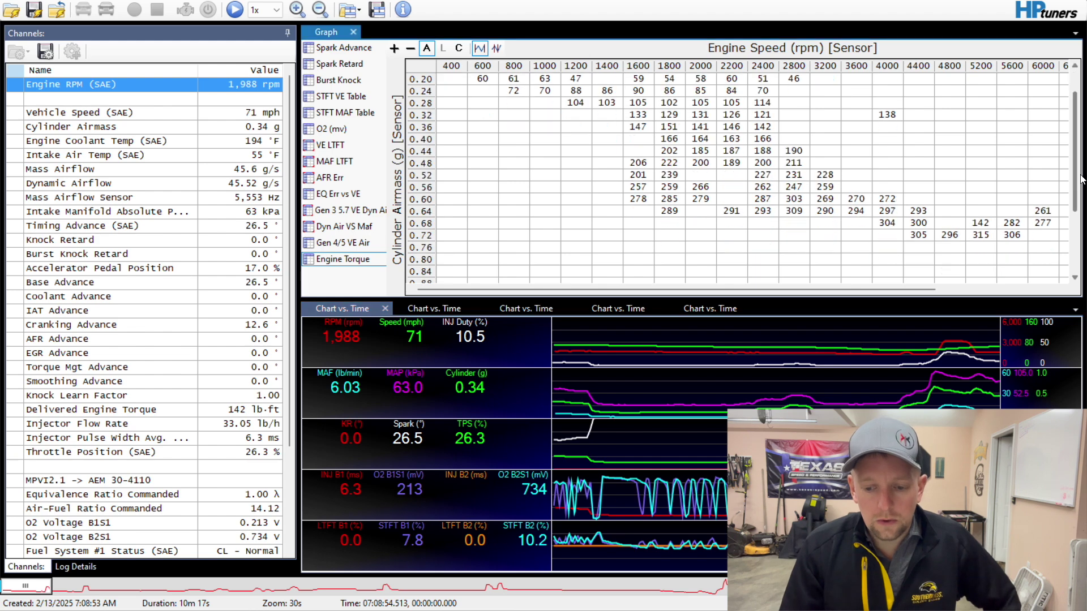
- Inspect the Engine Torque graph's parameter, unit and axis settings in the graph layout editor
right_click(569, 184)
left_click(614, 228)
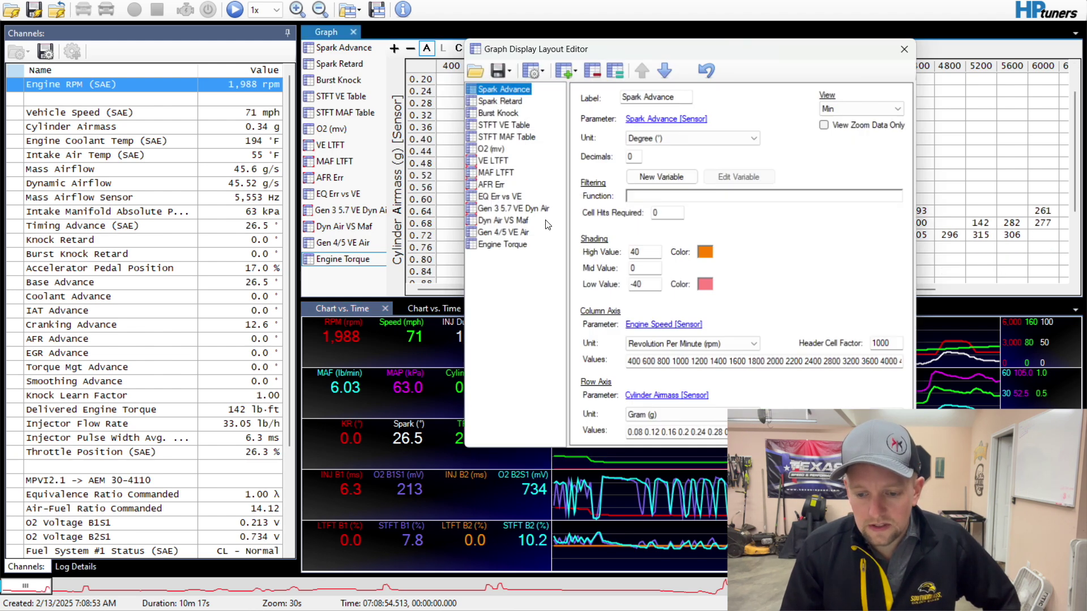
left_click(498, 248)
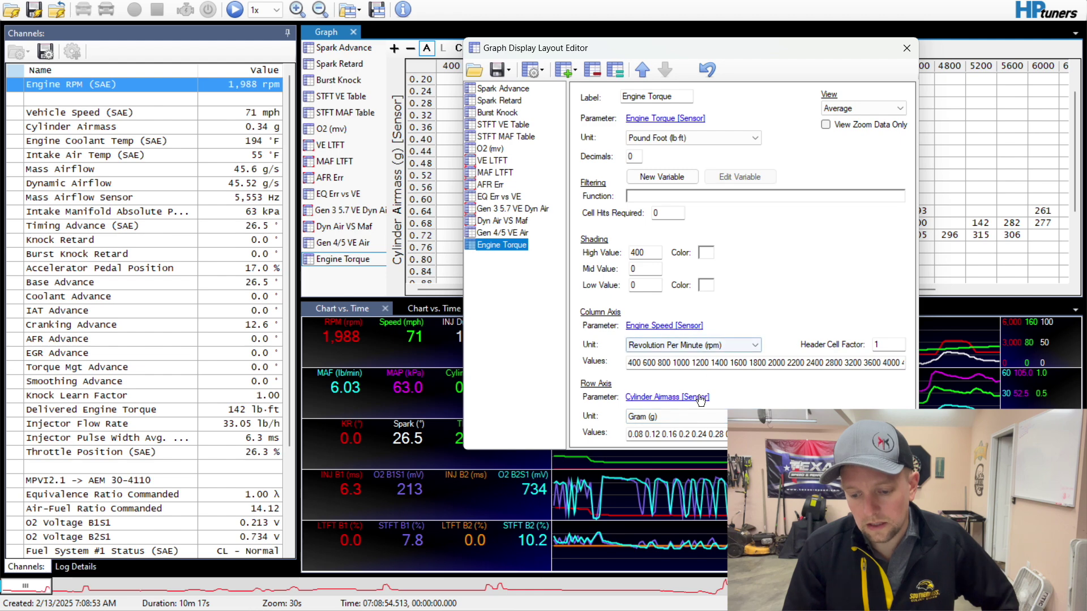
left_click(907, 48)
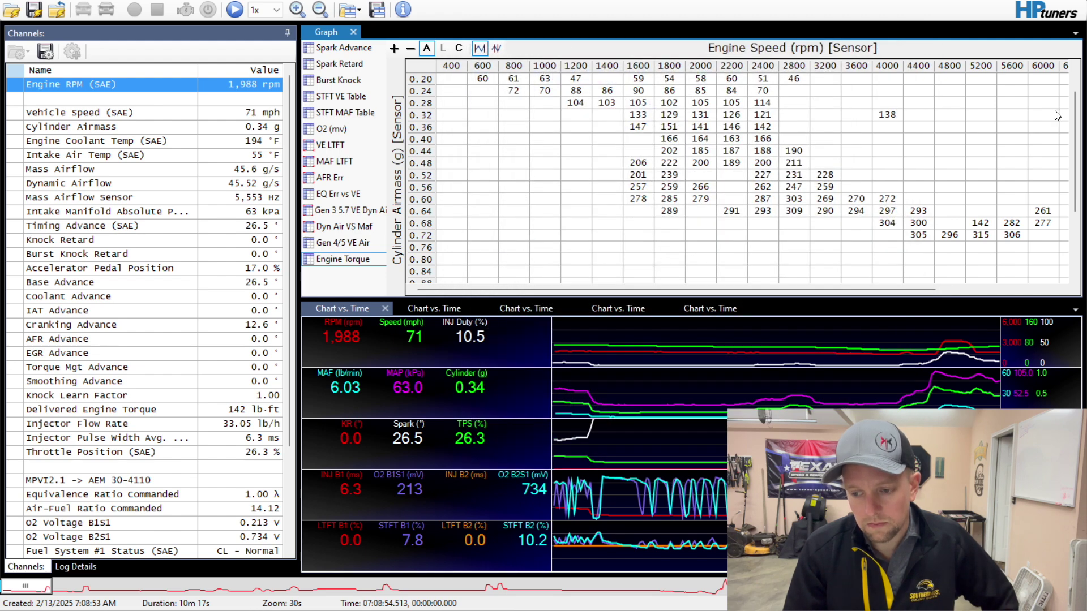
- Examine the logged engine torque across the airmass rows and the higher engine speed columns
scroll(1076, 146, "down", 2)
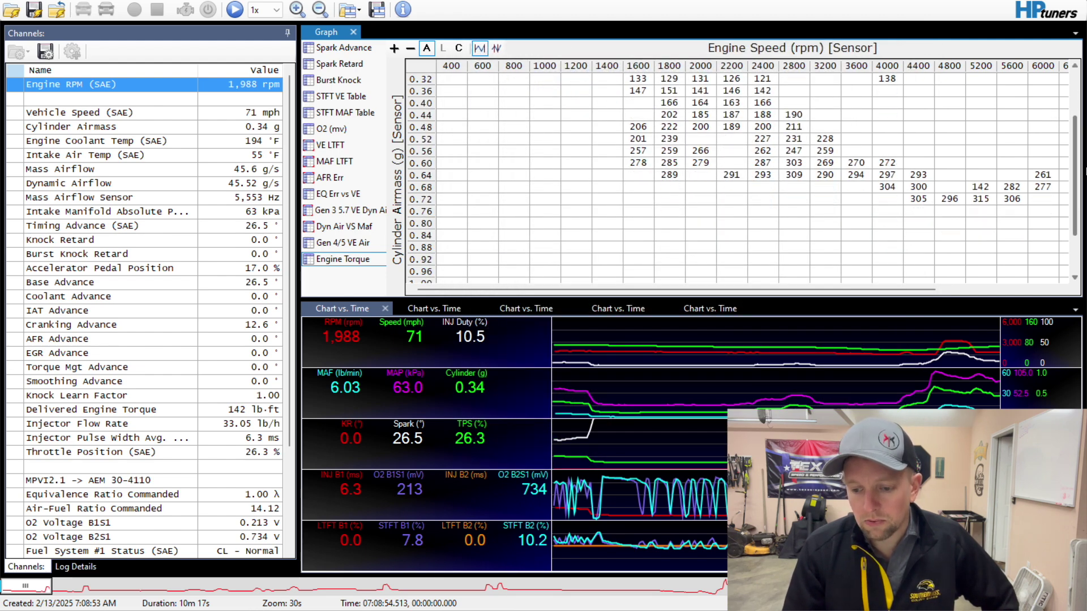
scroll(1076, 170, "up", 1)
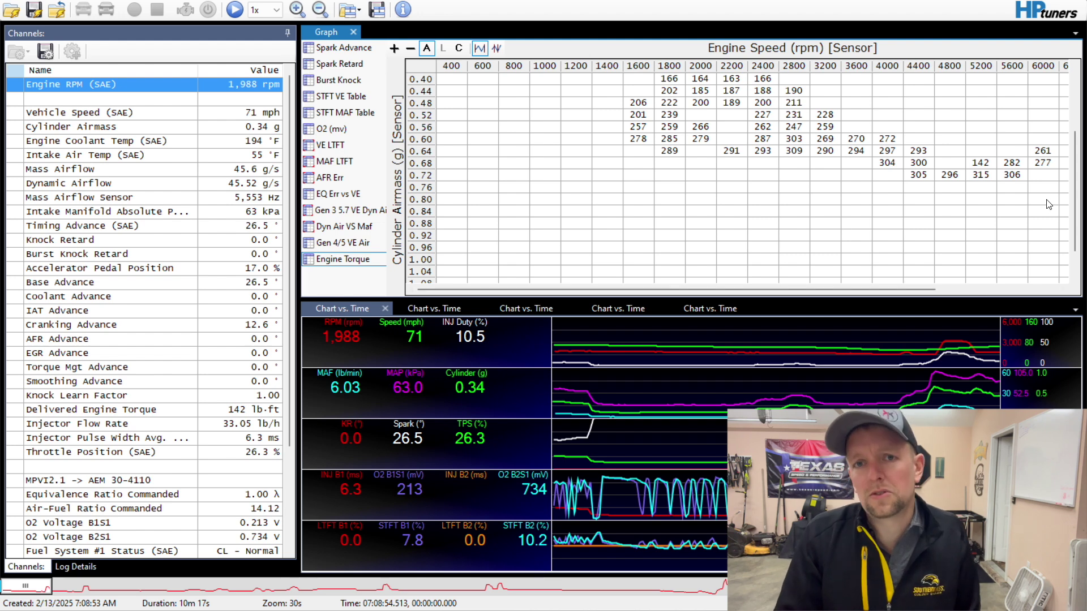
left_click_drag(905, 292, 945, 292)
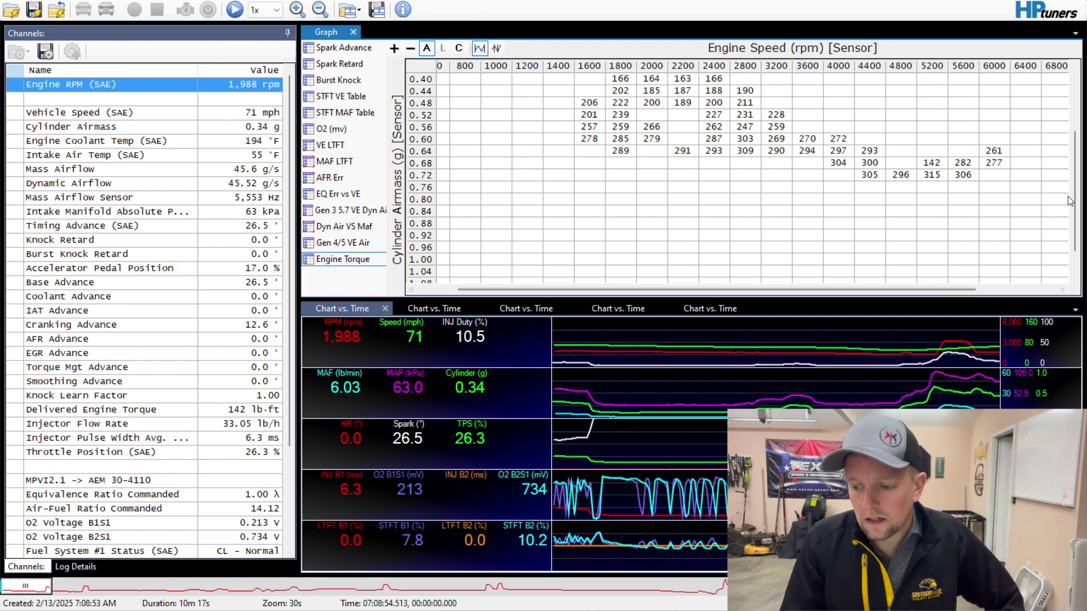
left_click_drag(1072, 201, 1071, 153)
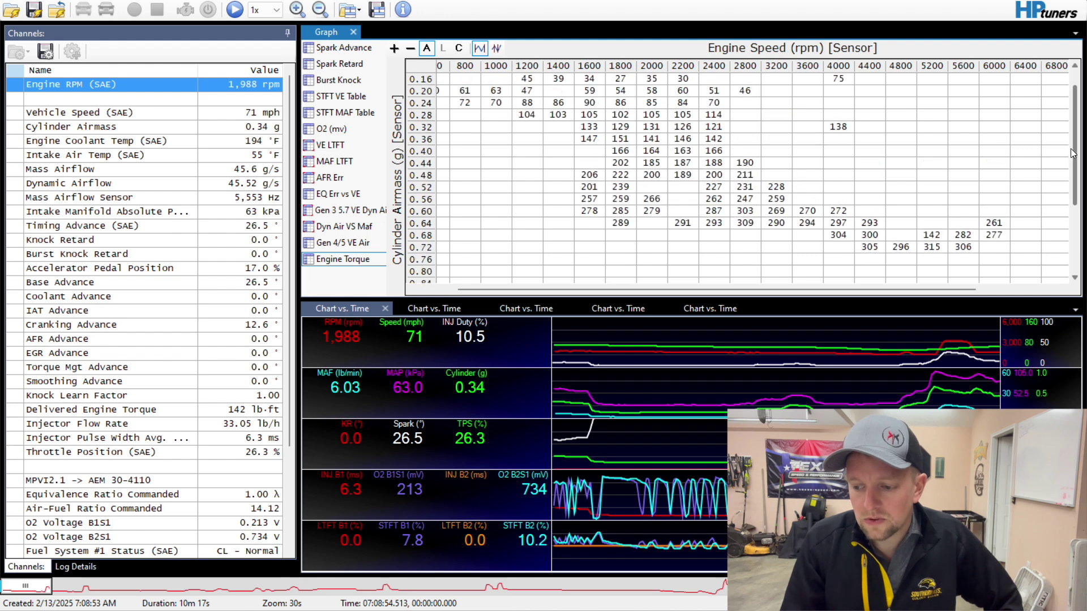
- Check the delivered engine torque at the first high-RPM peak near 07:15:46 in the log's time chart
left_click(719, 595)
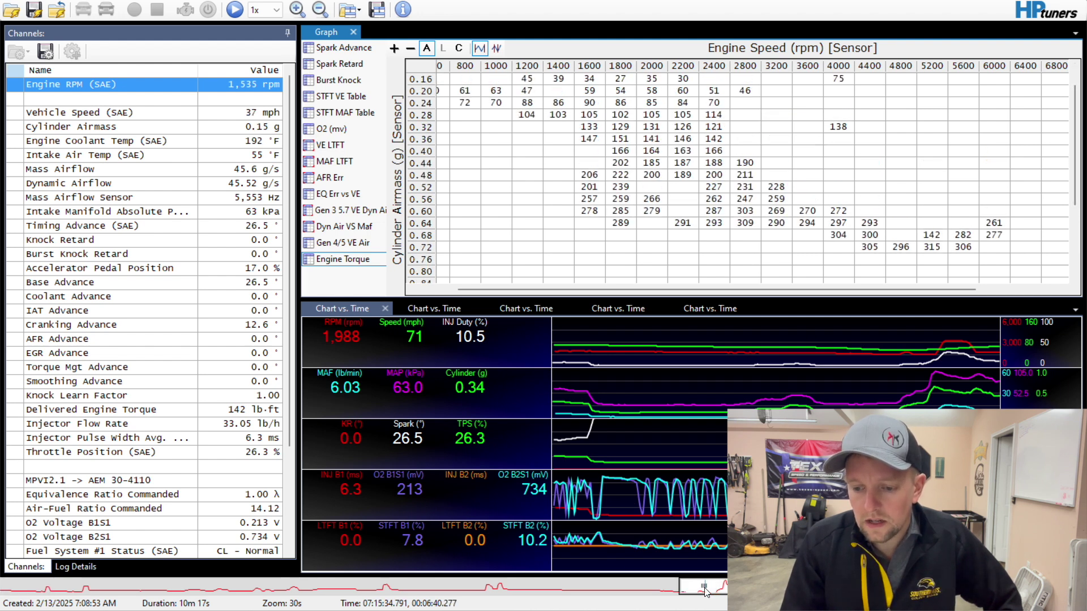
left_click_drag(783, 378, 835, 384)
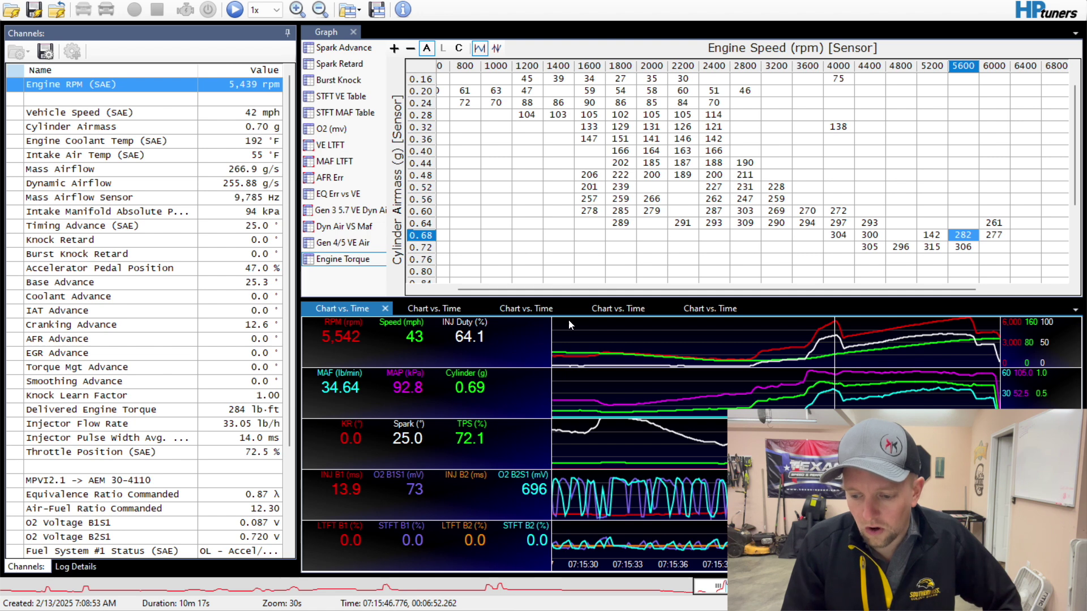
left_click_drag(831, 349, 833, 351)
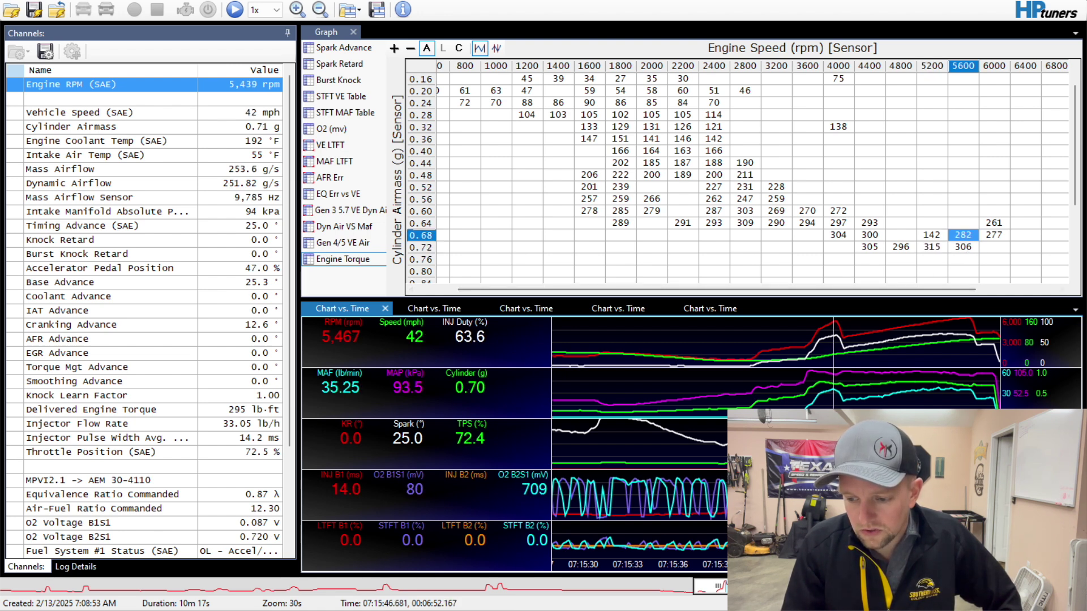
- Return to the tune editor, review the 320–440 lb·ft cells of the Normal torque reduction table, and close it
key("alt+Tab")
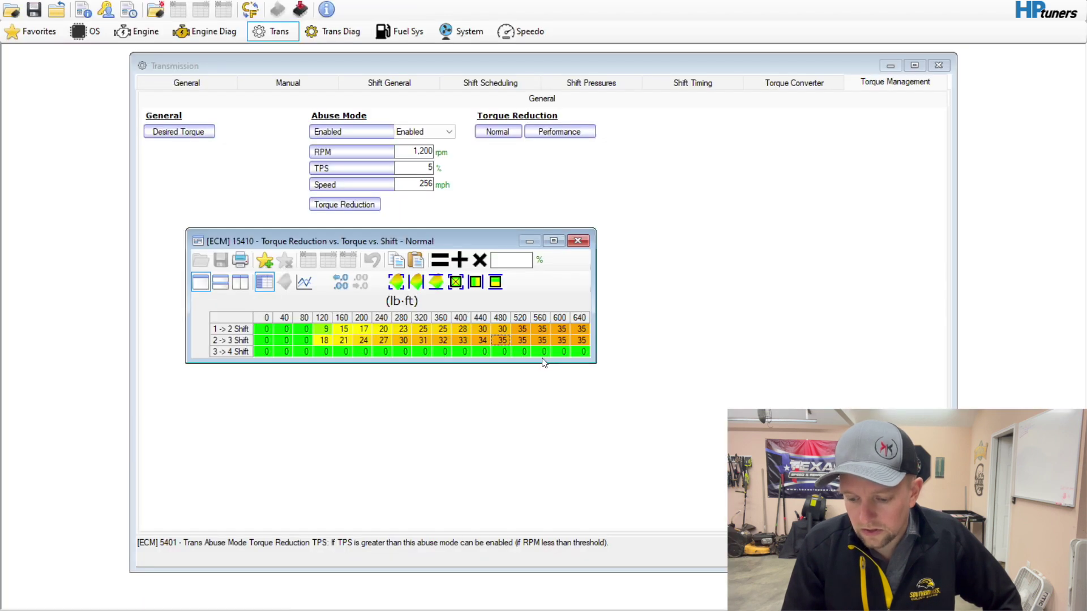
left_click_drag(426, 325, 474, 344)
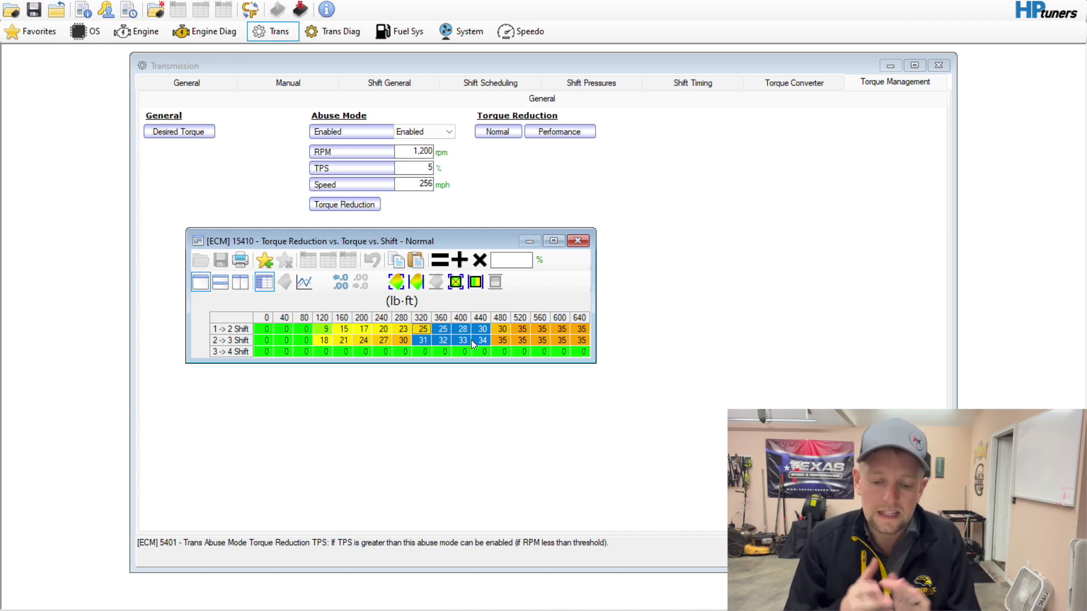
left_click(578, 240)
- Review the engine's spark retard vs. torque reduction table under torque management, and close it
left_click(137, 31)
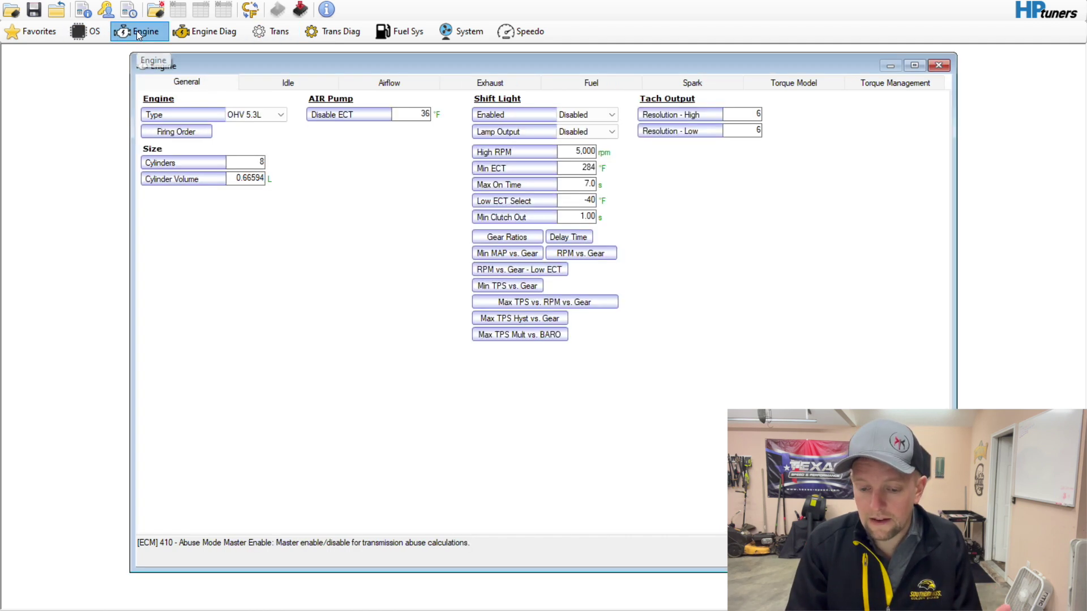
left_click(682, 78)
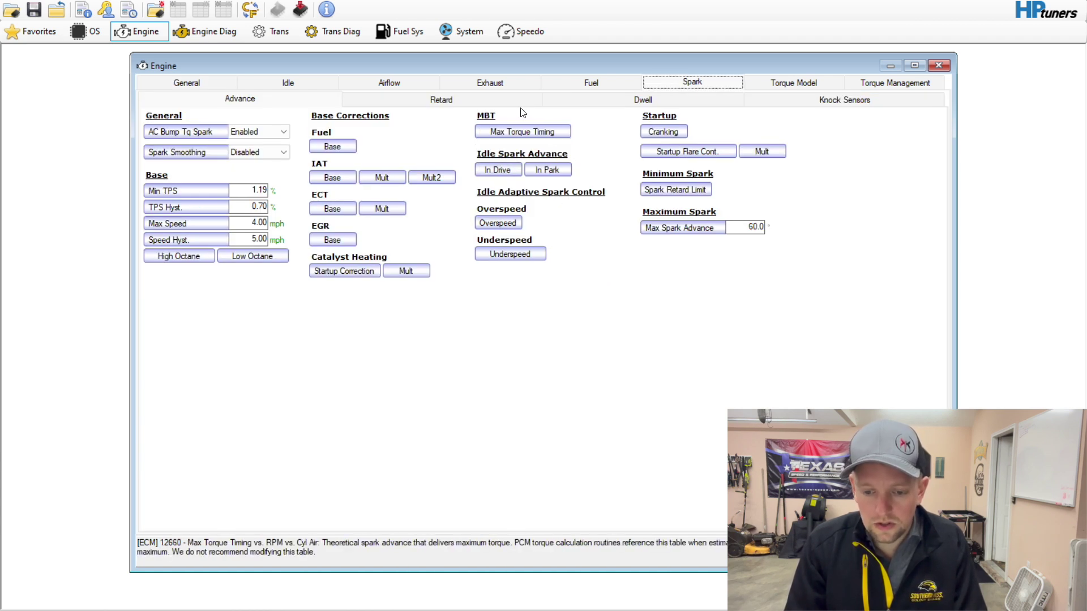
left_click(856, 83)
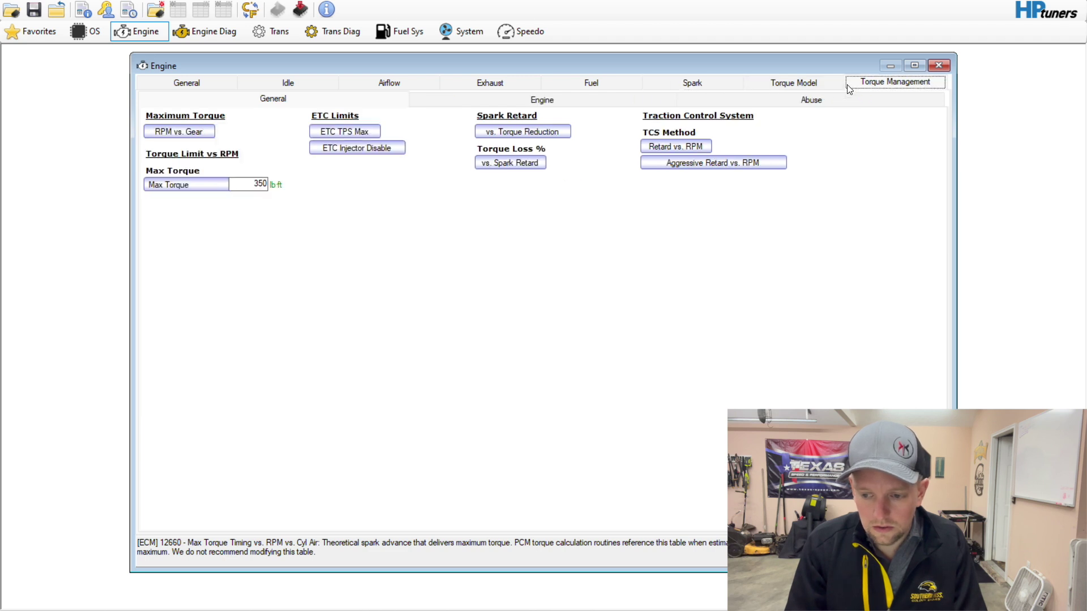
left_click(524, 134)
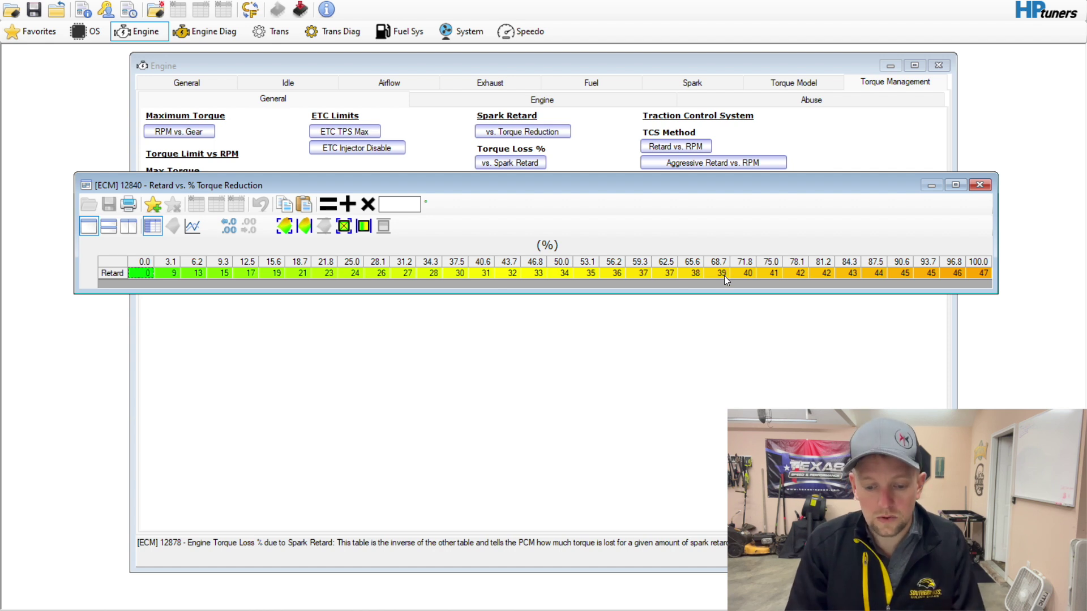
left_click(979, 185)
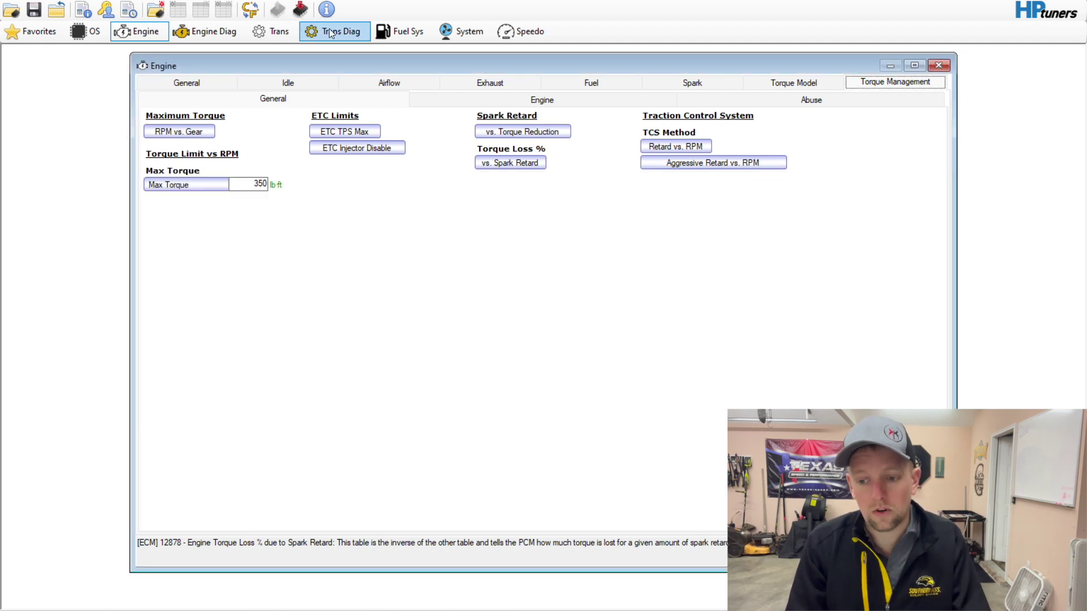
- In the transmission's Normal torque reduction table, set the 120–440 lb·ft cells for the 1->2 and 2->3 shifts to 0%
left_click(289, 30)
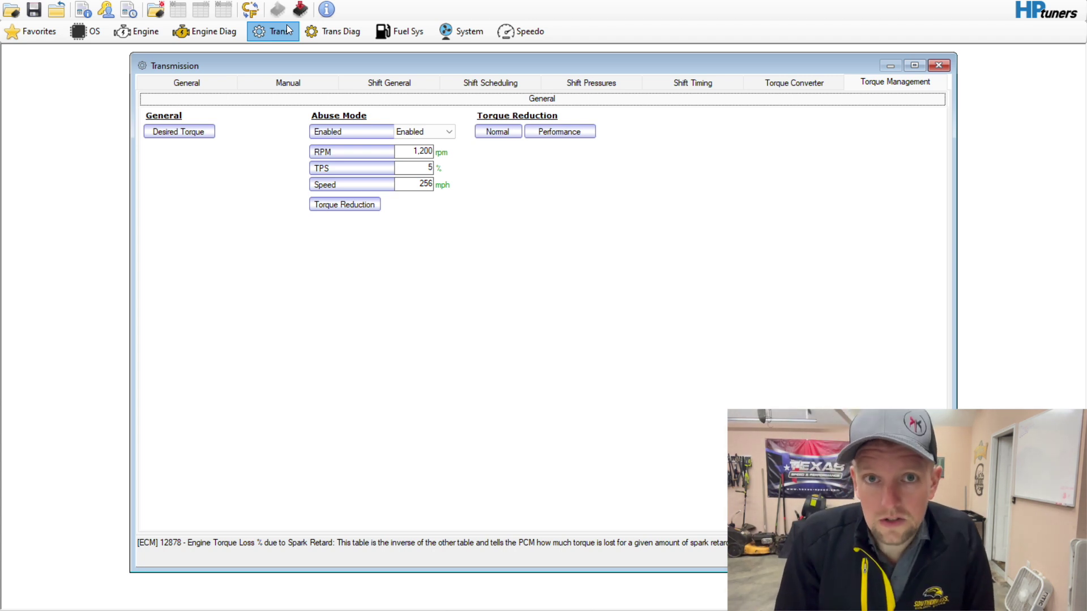
left_click(487, 128)
left_click_drag(323, 329, 503, 351)
left_click(513, 259)
type("0")
left_click(441, 260)
left_click(462, 318)
- Multiply the Normal torque reduction table's 480–640 lb·ft cells for the 1->2 and 2->3 shifts by 0.25, and close it
left_click_drag(495, 332, 571, 340)
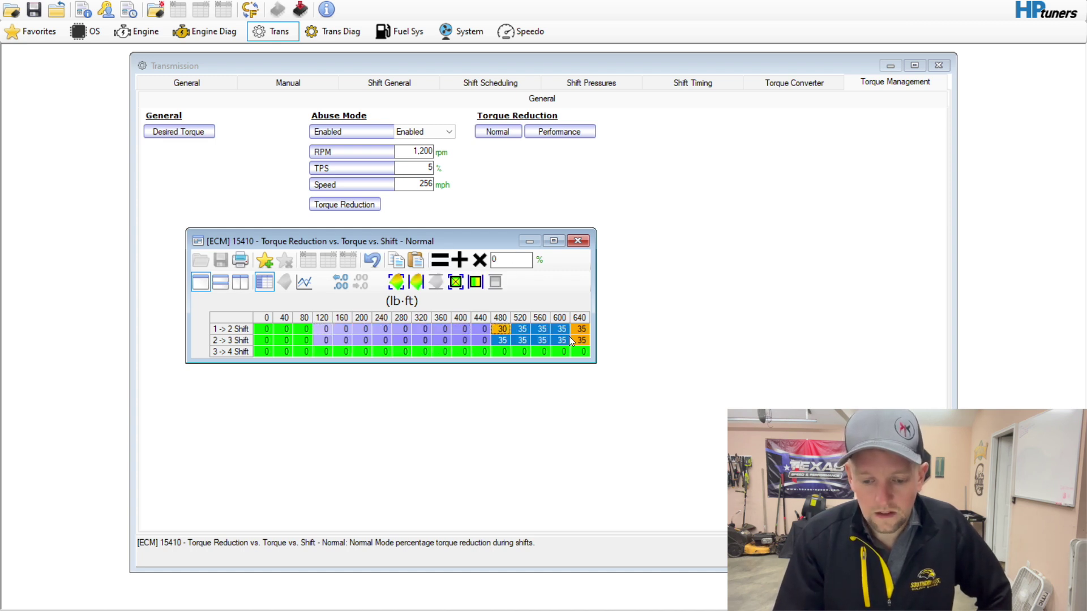
left_click(511, 261)
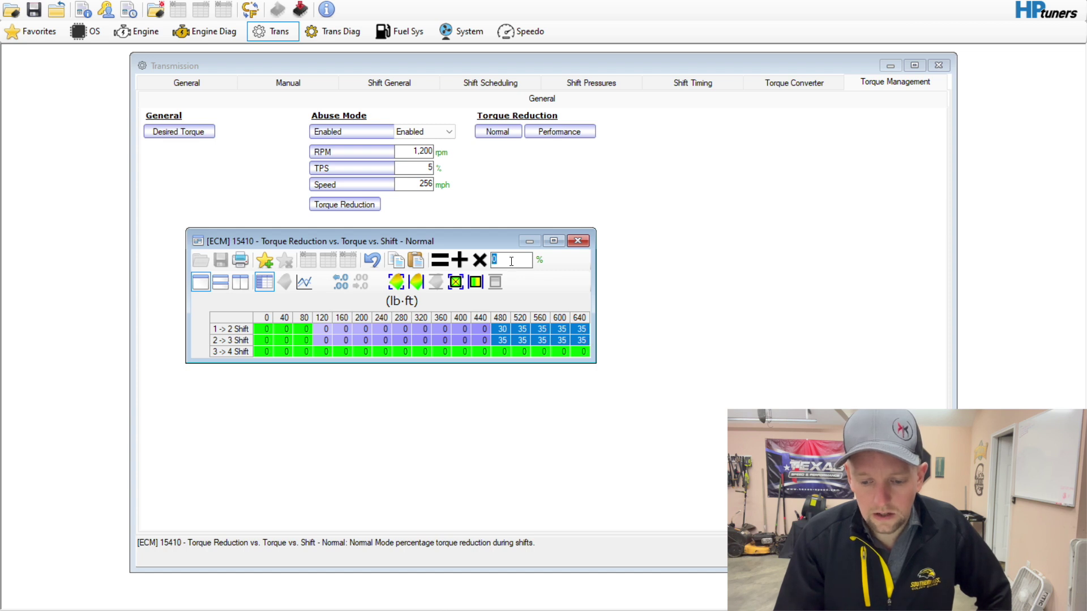
type(".7")
key("BackSpace")
type("2")
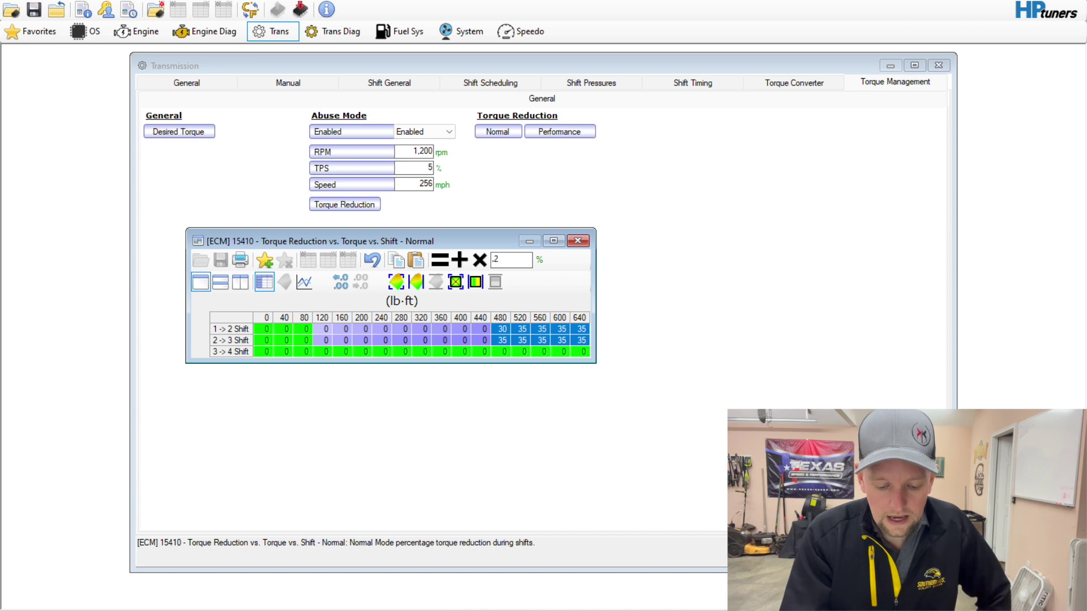
type("5")
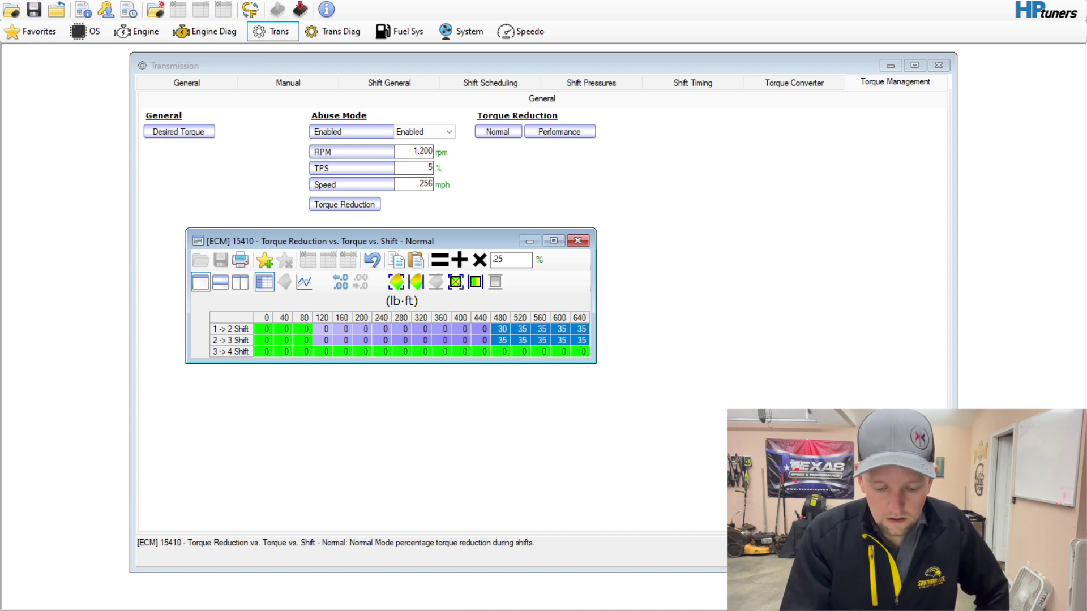
left_click(481, 261)
left_click(479, 342)
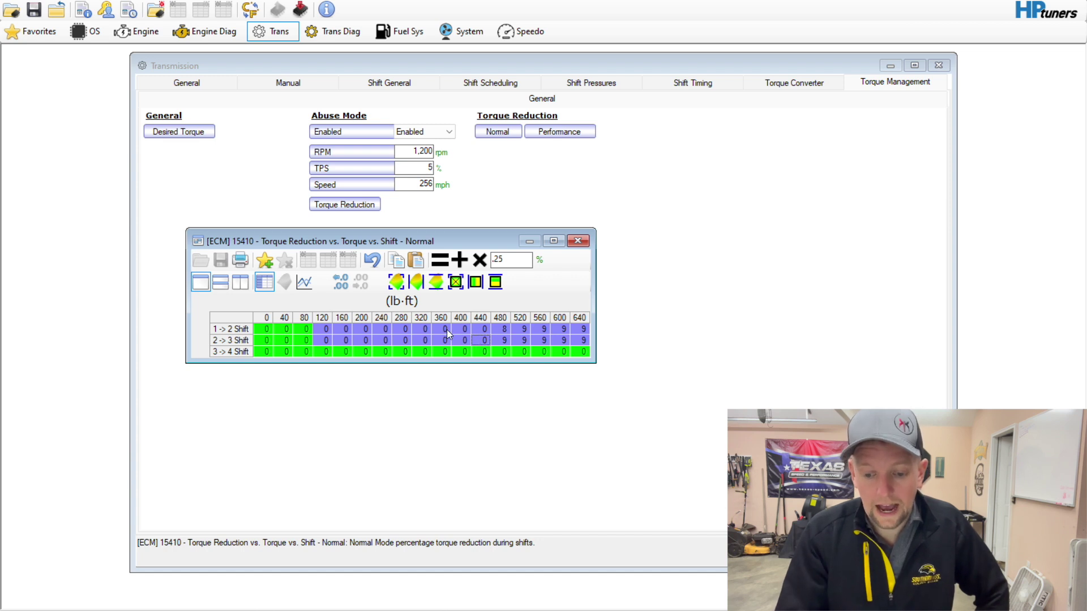
left_click(578, 241)
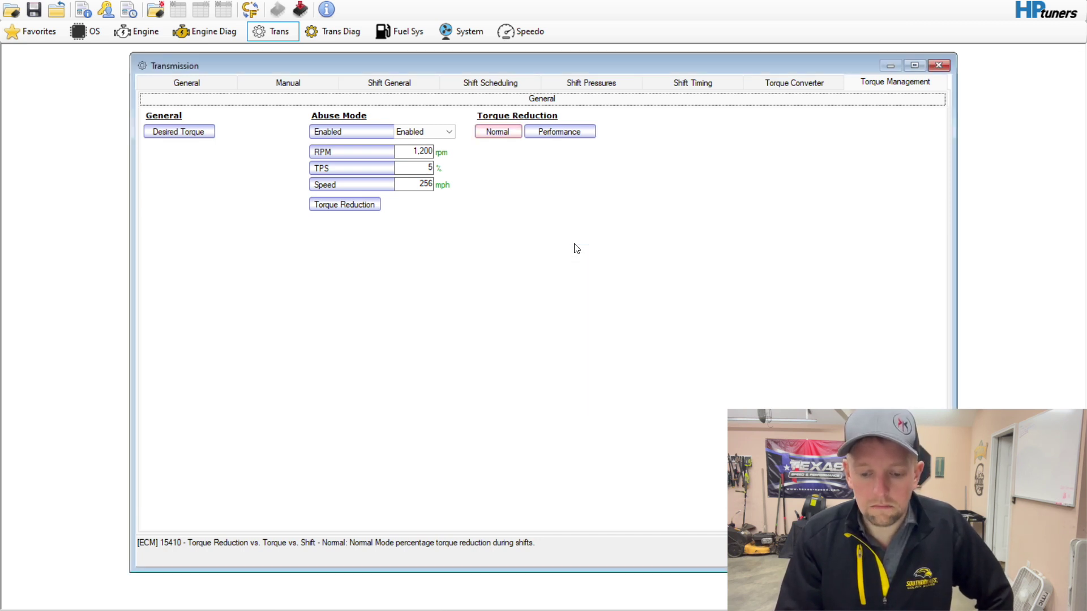
- In the Performance torque reduction table, set the 120–320 lb·ft cells for the 1->2 and 2->3 shifts to 0%
left_click(559, 136)
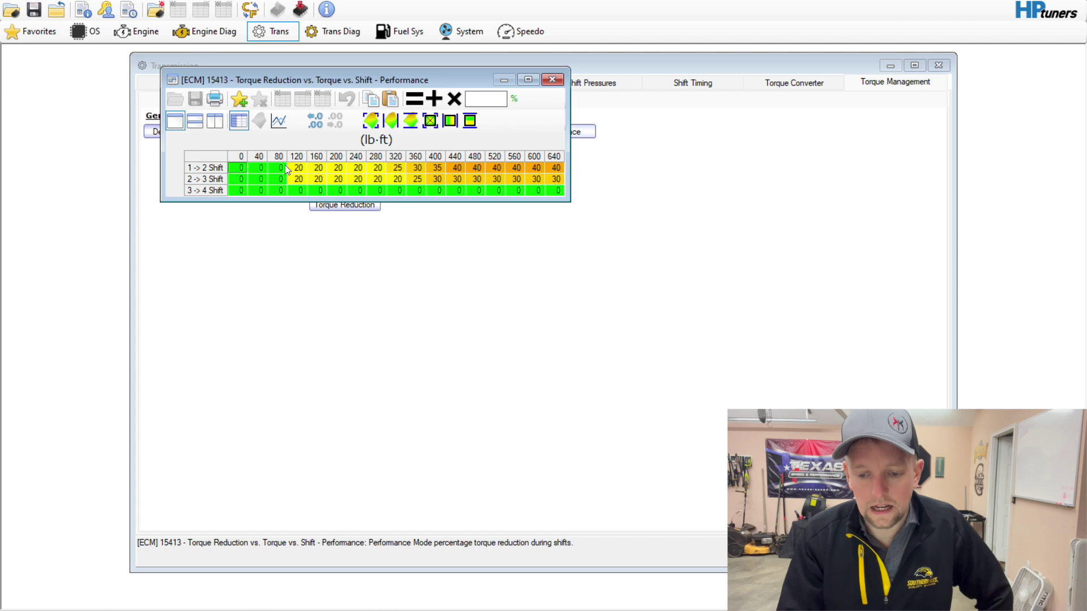
left_click_drag(279, 167, 399, 192)
left_click(478, 99)
type("0")
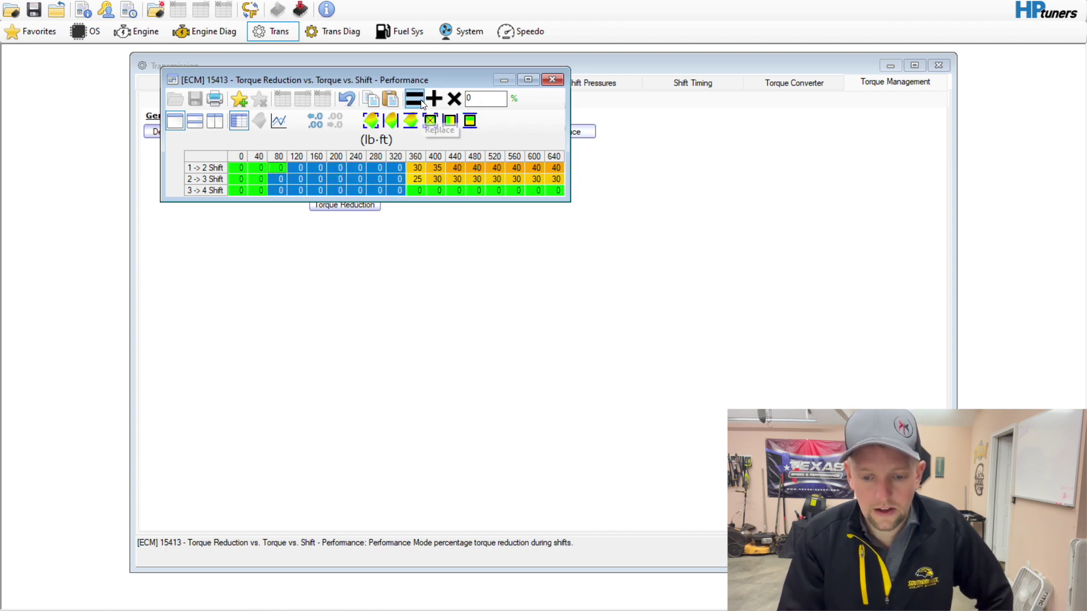
left_click(414, 98)
- Multiply the Performance torque reduction table's 360–640 lb·ft cells for the 1->2 and 2->3 shifts by 0.75
left_click_drag(418, 167, 556, 181)
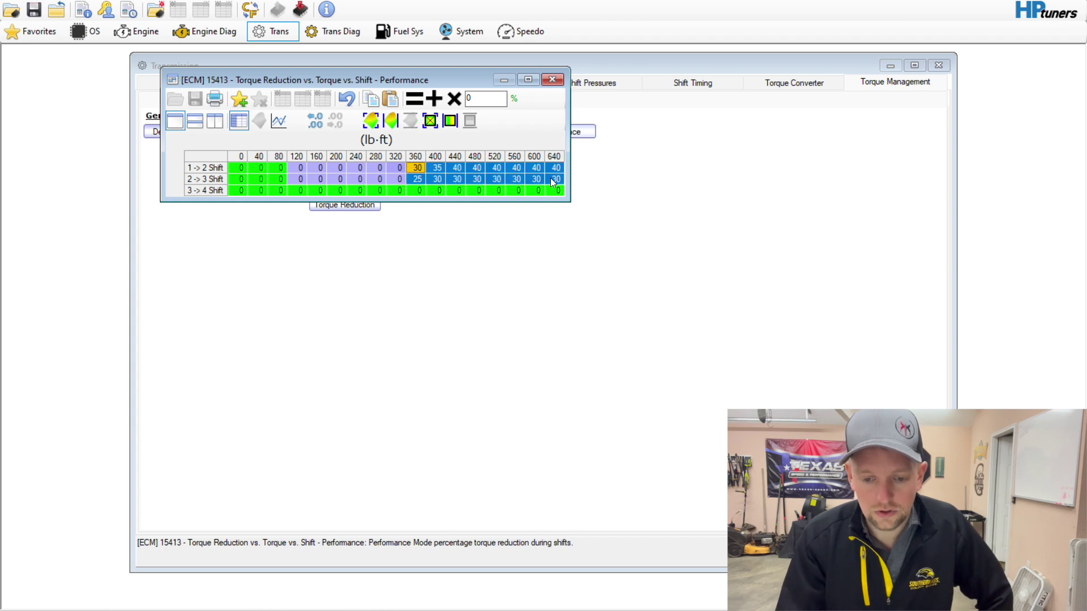
left_click(468, 100)
type(".75")
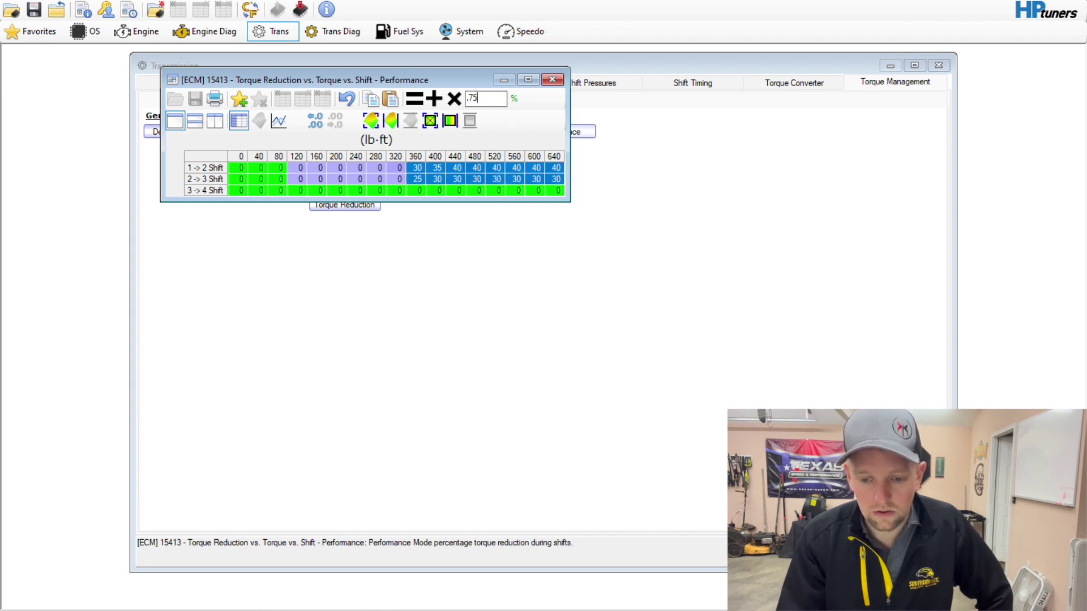
left_click(455, 99)
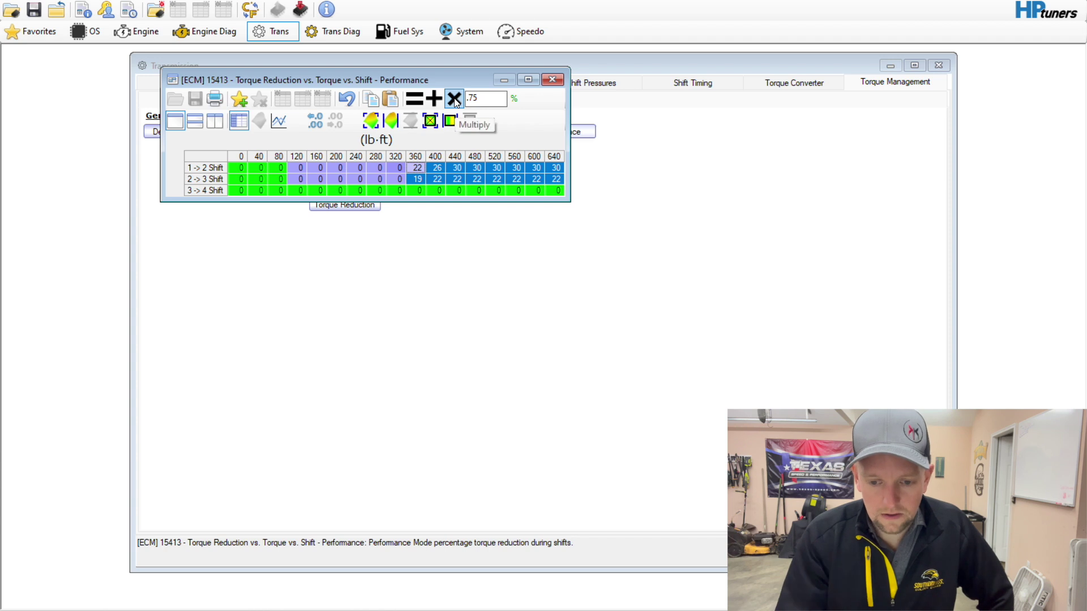
- Interpolate the Performance table horizontally from 320 to 440 lb·ft for the 1->2 and 2->3 shifts, close it, and review the Normal torque reduction table
left_click(426, 164)
left_click_drag(392, 168, 445, 179)
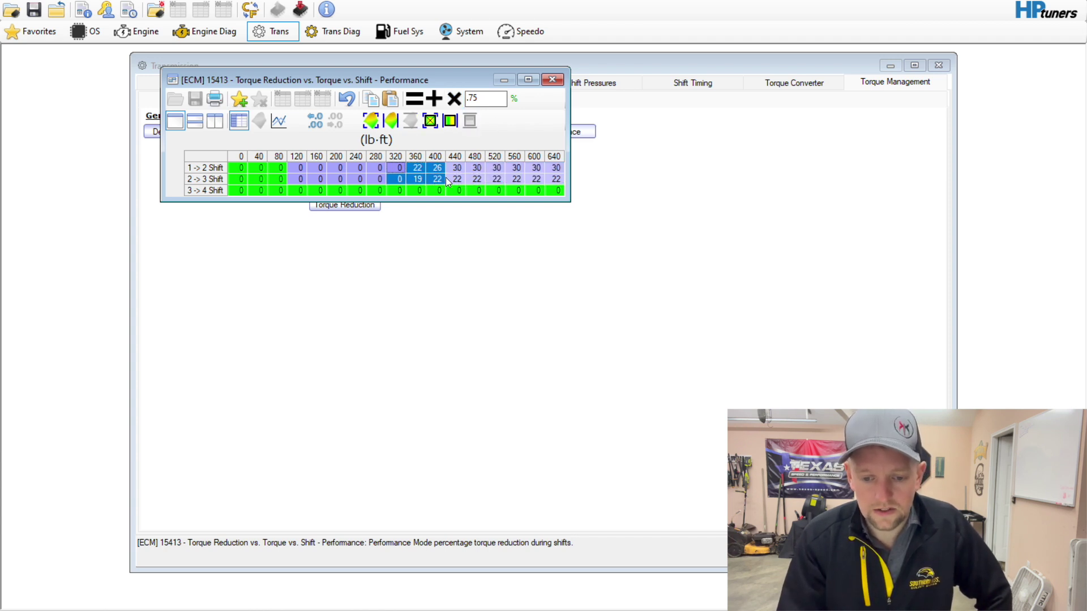
left_click(457, 179, "shift")
key("h")
left_click(483, 179)
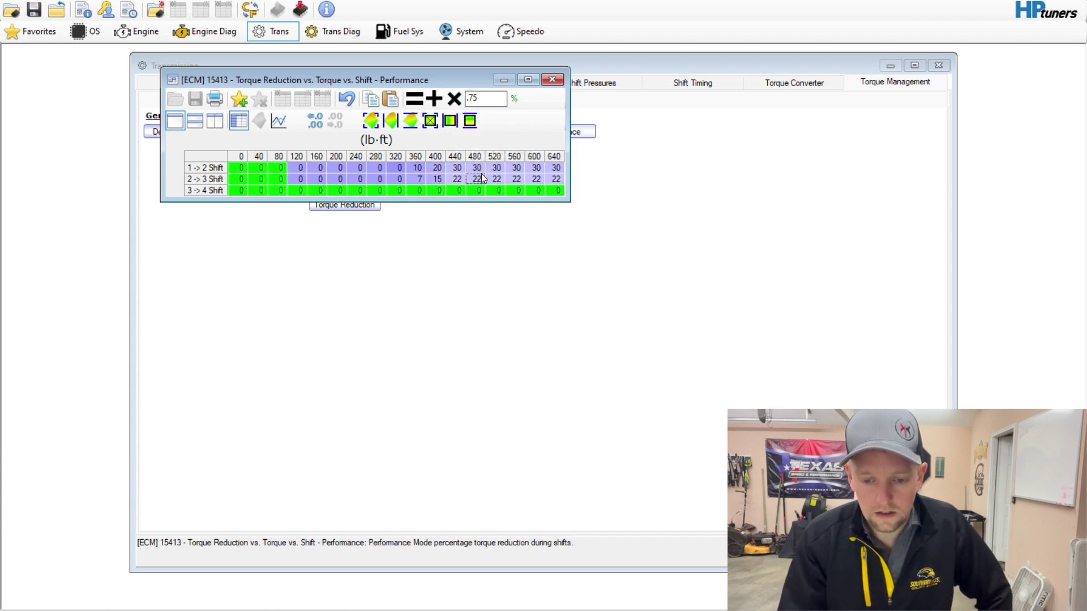
left_click(552, 80)
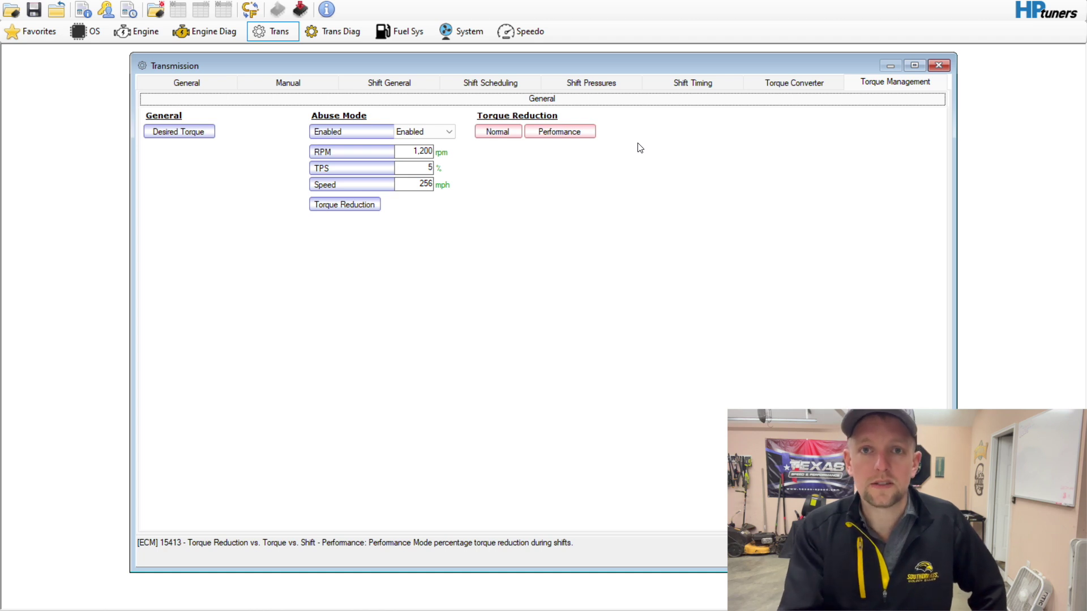
left_click(520, 133)
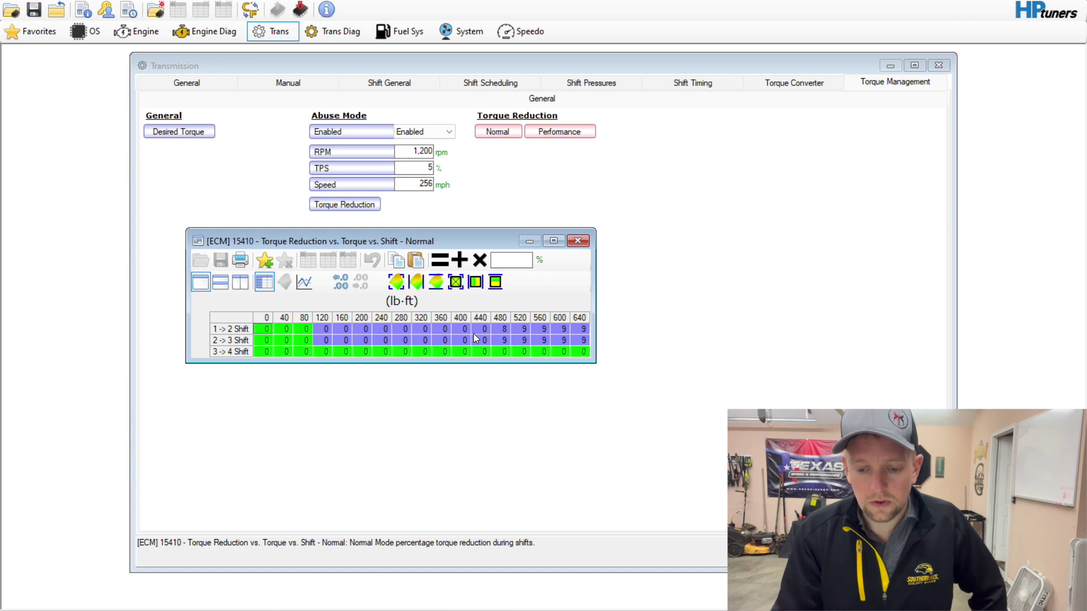
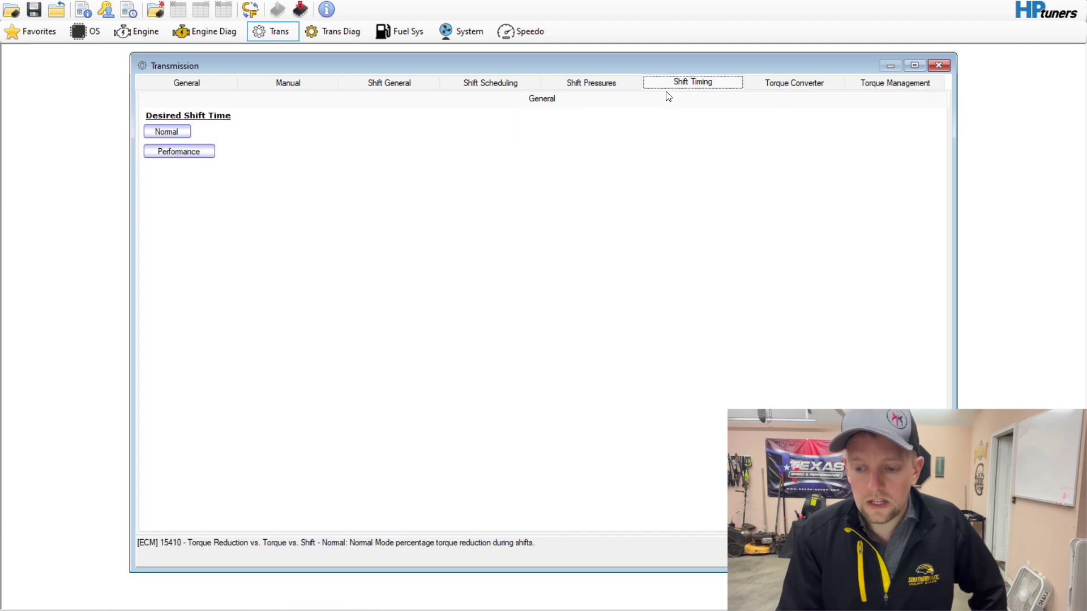
- Set every cell of the Normal desired shift time table under shift timing to 0.15 s, and close it
left_click(182, 135)
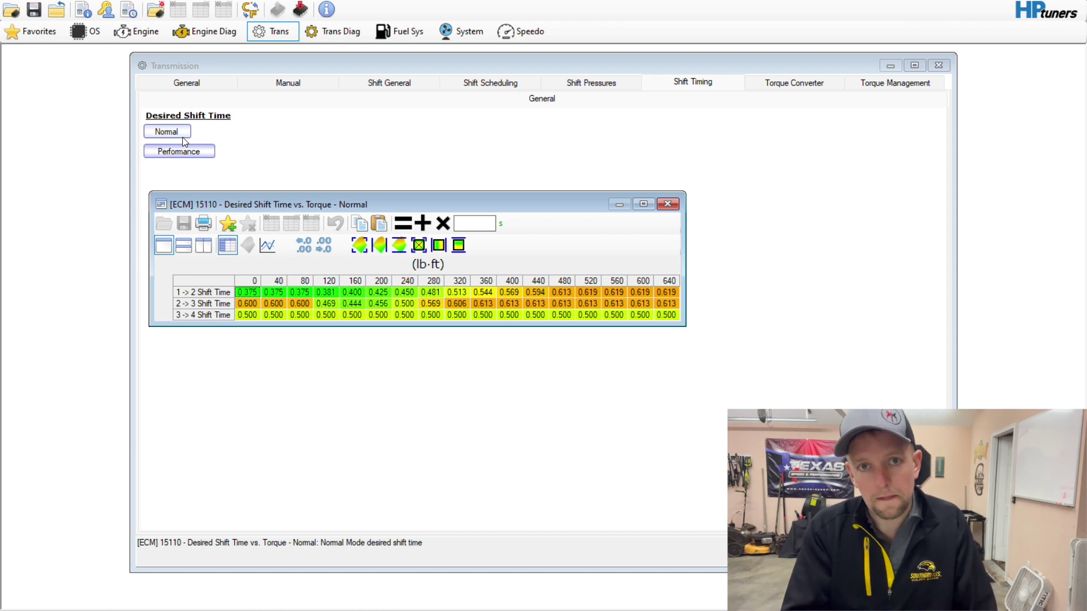
left_click(207, 280)
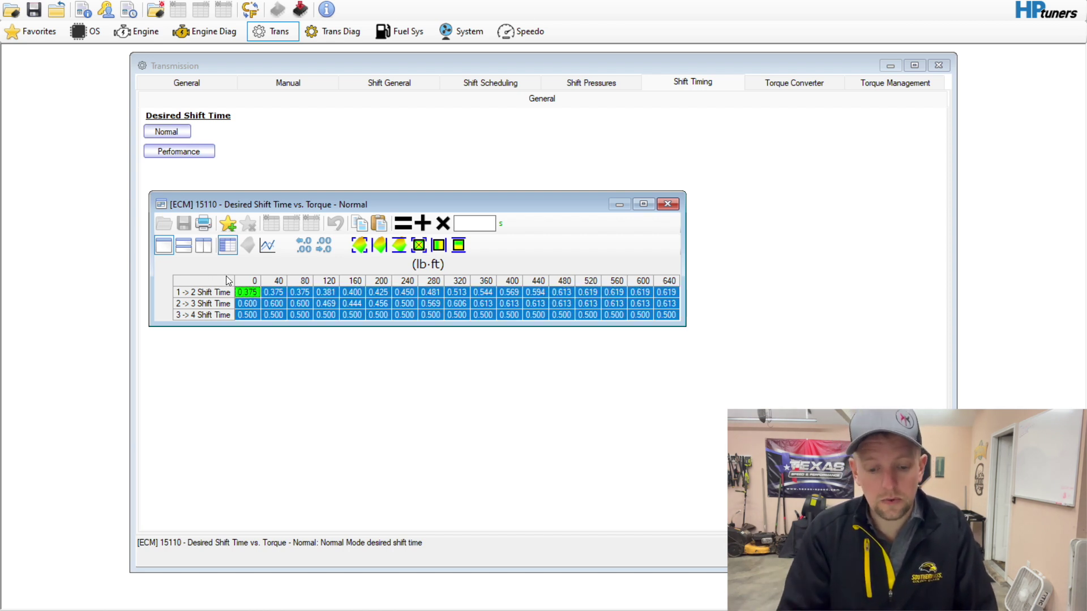
left_click(491, 227)
type(".")
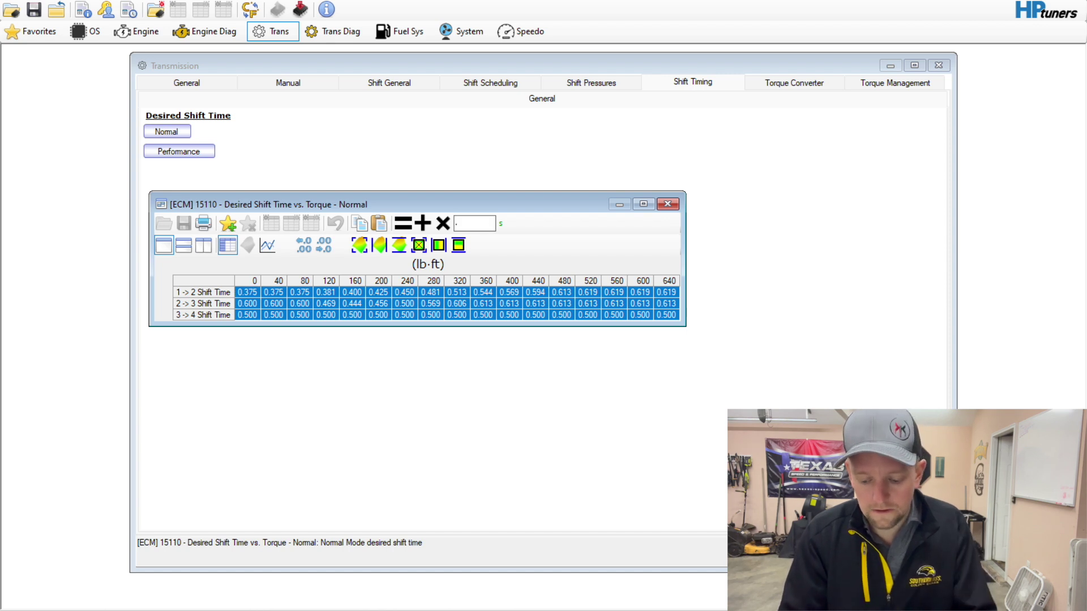
type("115")
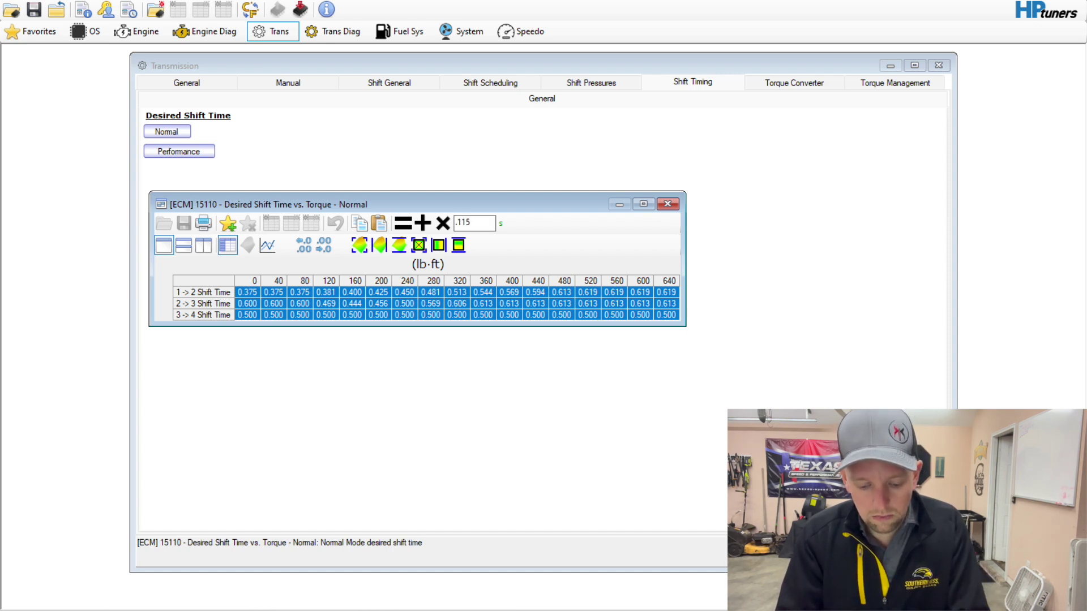
key("BackSpace")
key("BackSpace")
type("5")
left_click(403, 223)
left_click(379, 337)
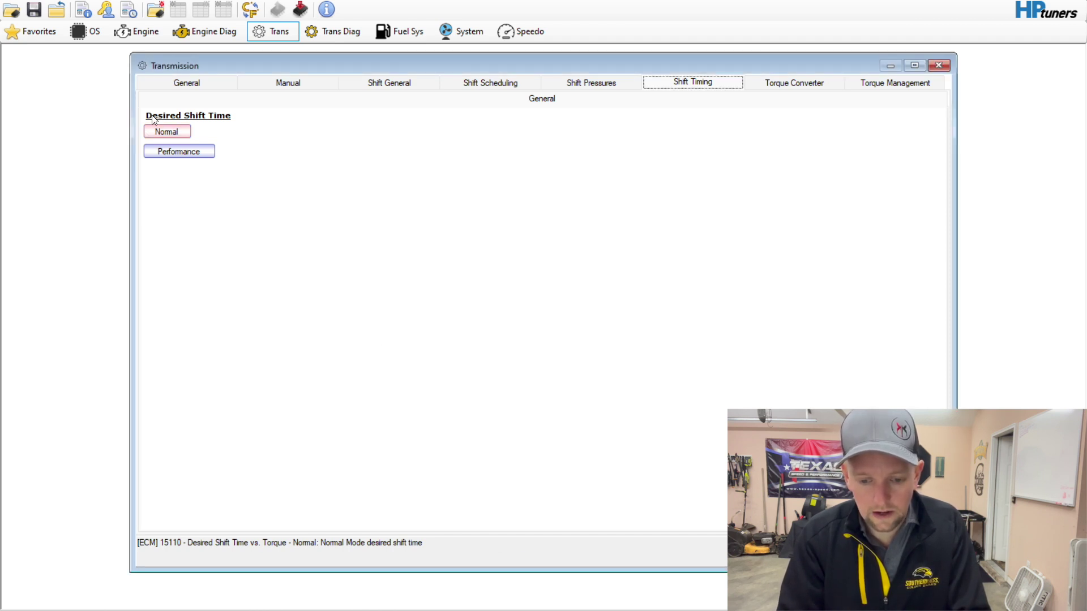
- Copy the whole Normal desired shift time table into the Performance desired shift time table, and close both tables
left_click(166, 133)
right_click(243, 291)
key("Escape")
left_click(667, 203)
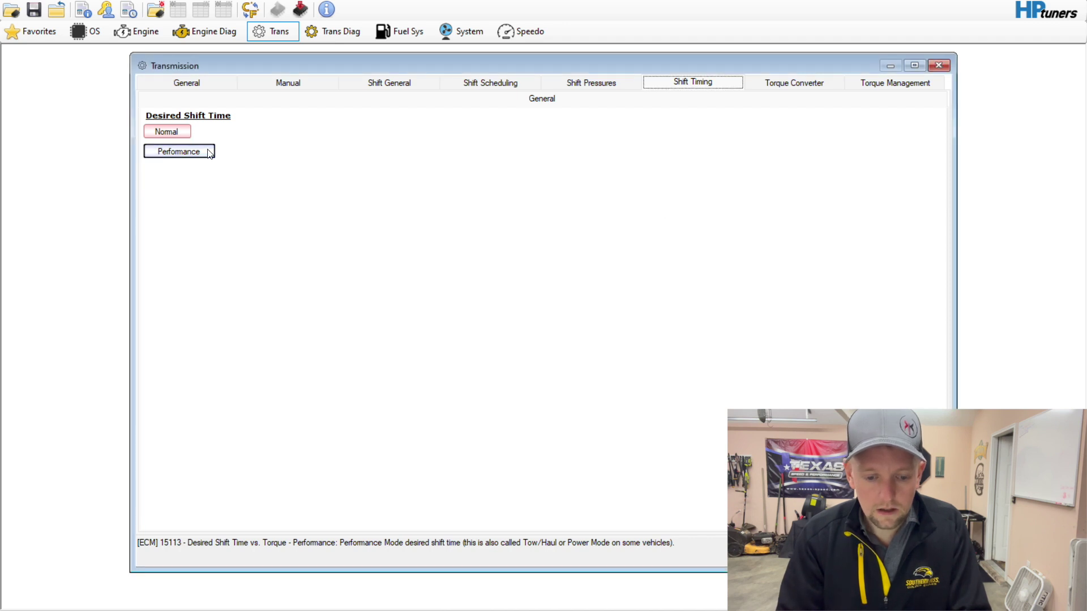
left_click(179, 151)
right_click(270, 315)
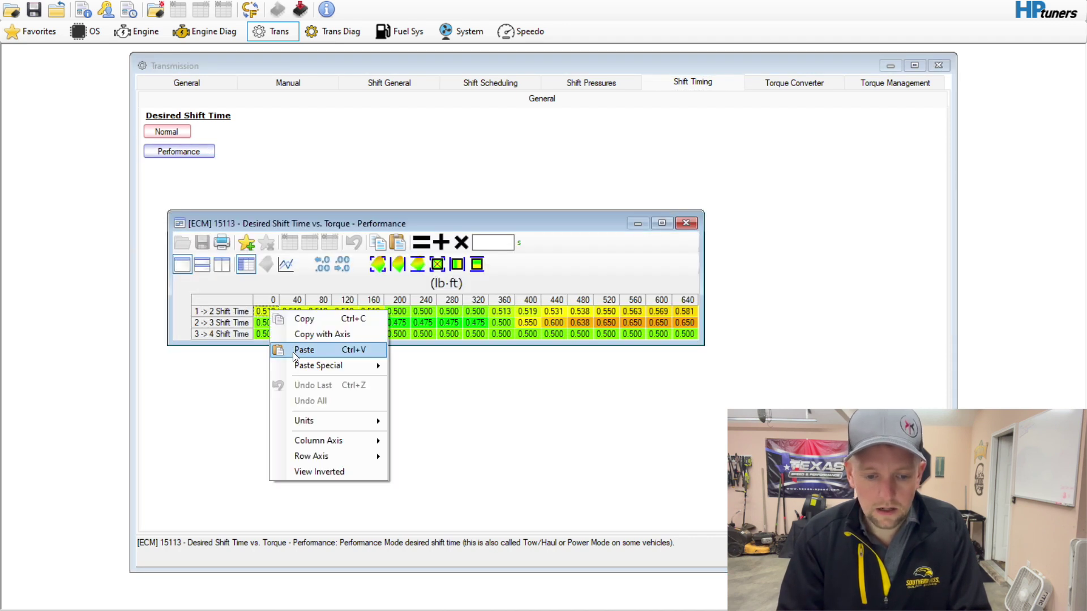
left_click(294, 351)
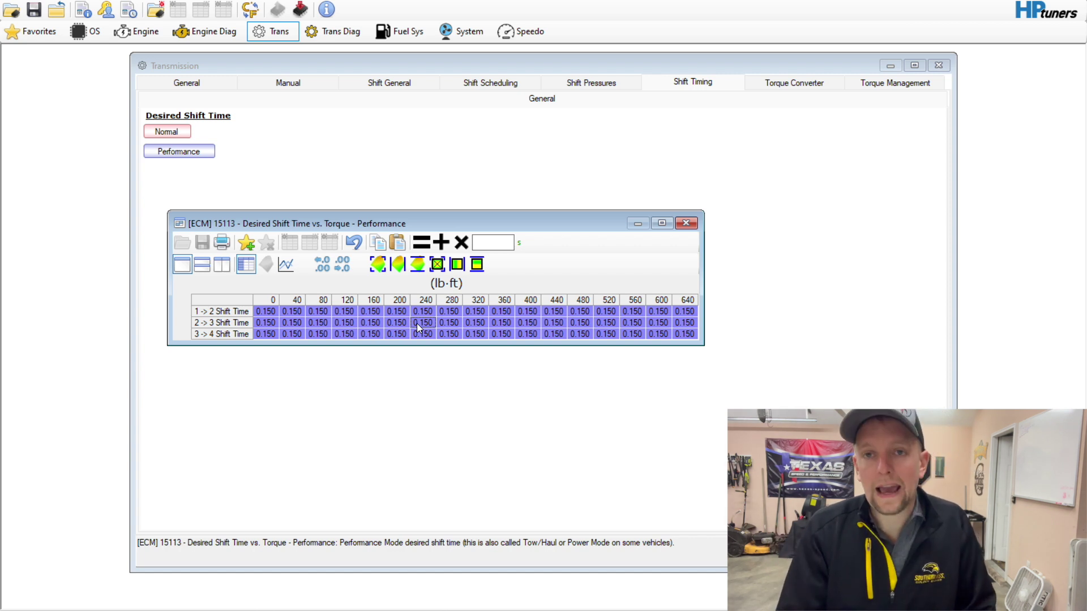
left_click(686, 225)
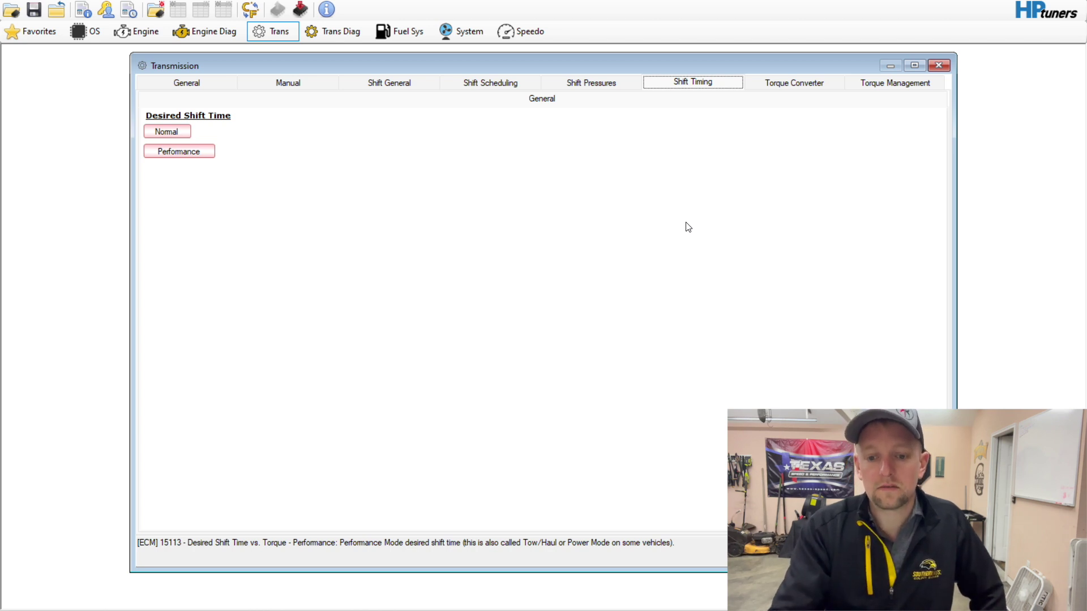
- Set the maximum pressure in the general shift pressure settings to 96 psi
left_click(605, 85)
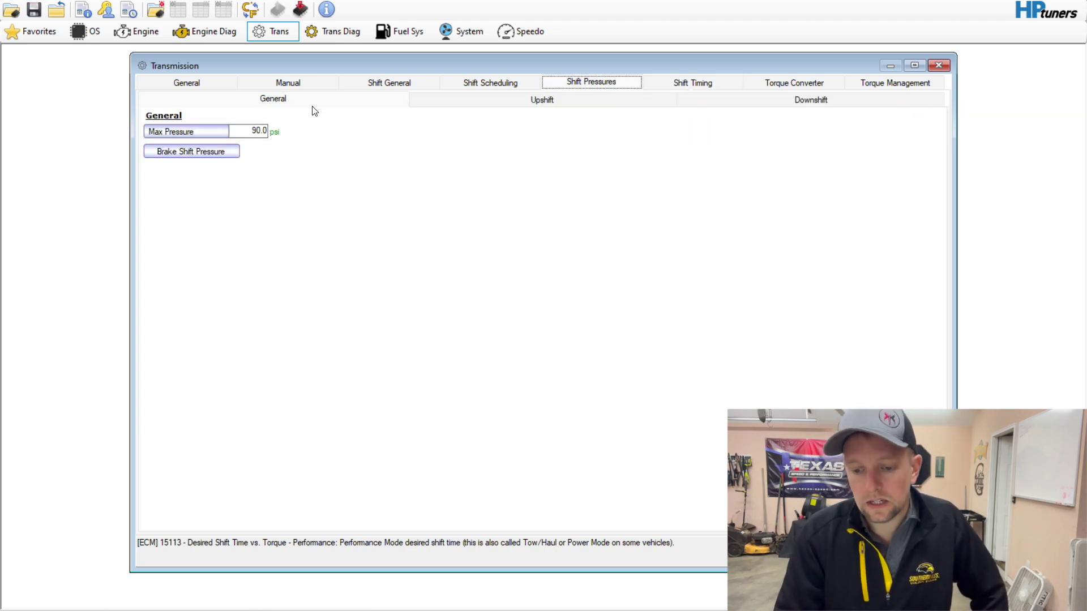
left_click(249, 131)
type("96")
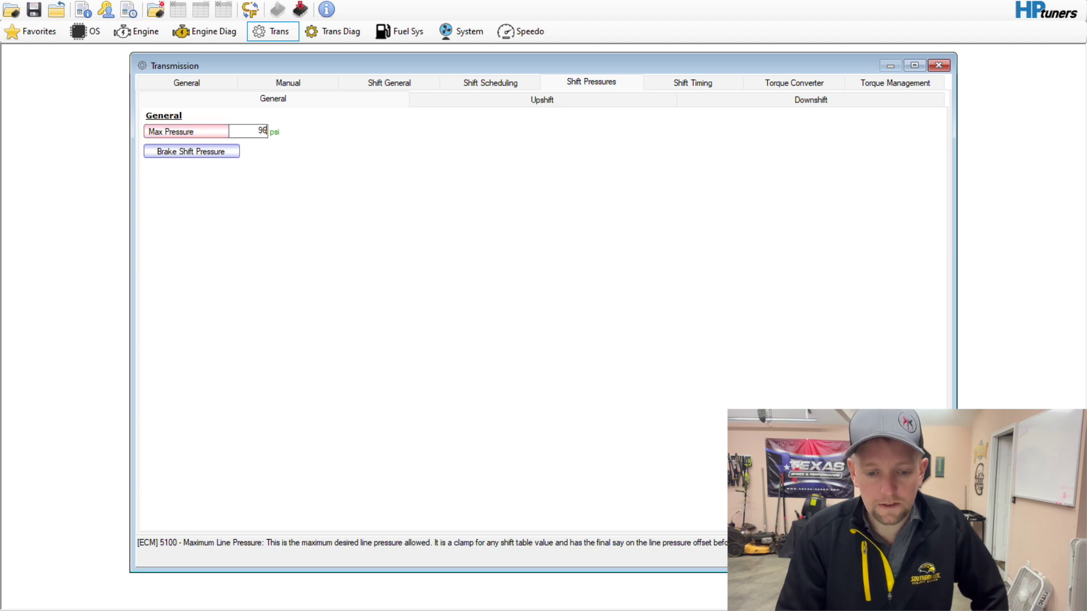
- Review the upshift Normal base shift pressure table, and close it
left_click(554, 105)
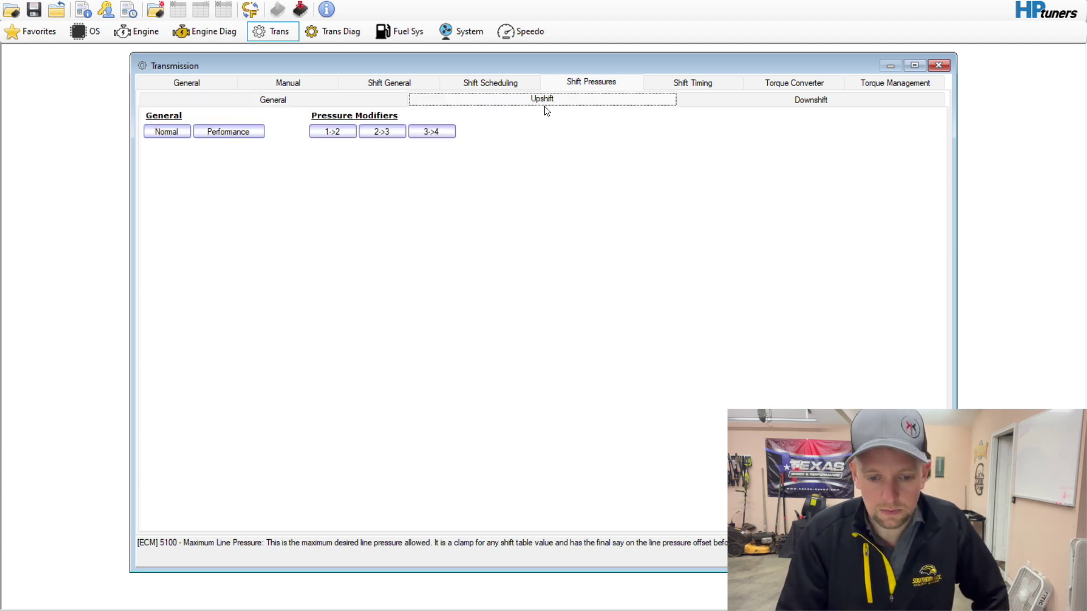
left_click(170, 133)
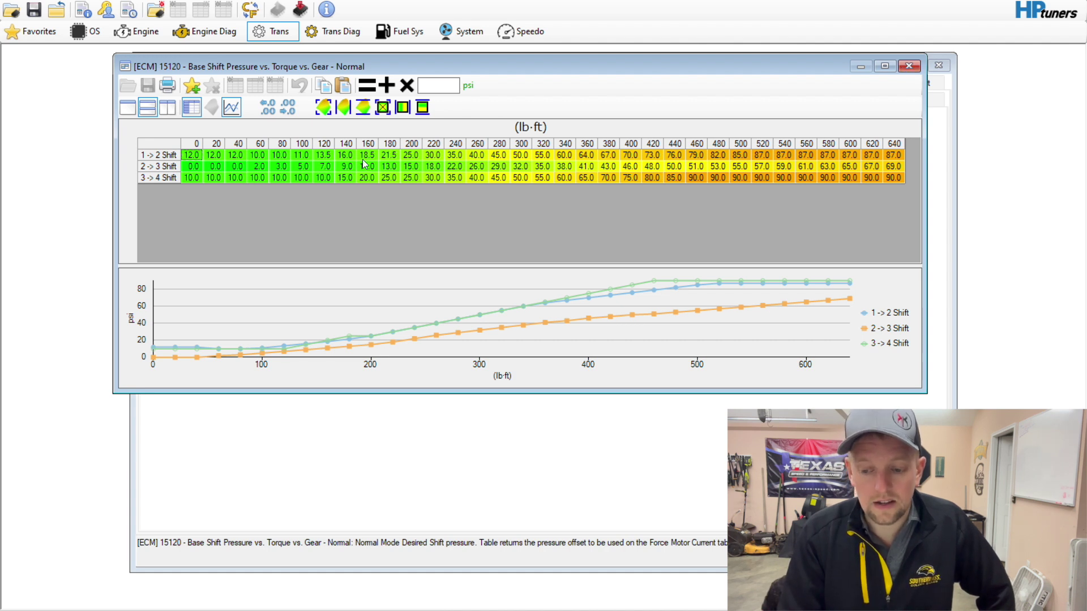
left_click(909, 66)
- Copy the whole Performance base shift pressure table for upshifts into the Normal base shift pressure table
left_click(243, 131)
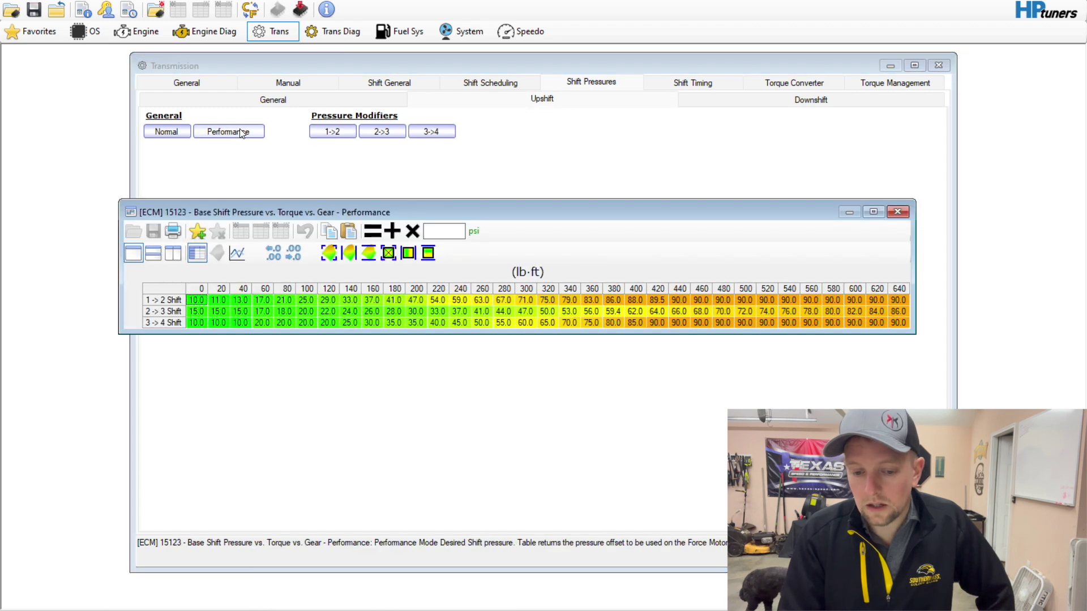
left_click(167, 291)
key("ctrl+c")
right_click(168, 291)
left_click(193, 301)
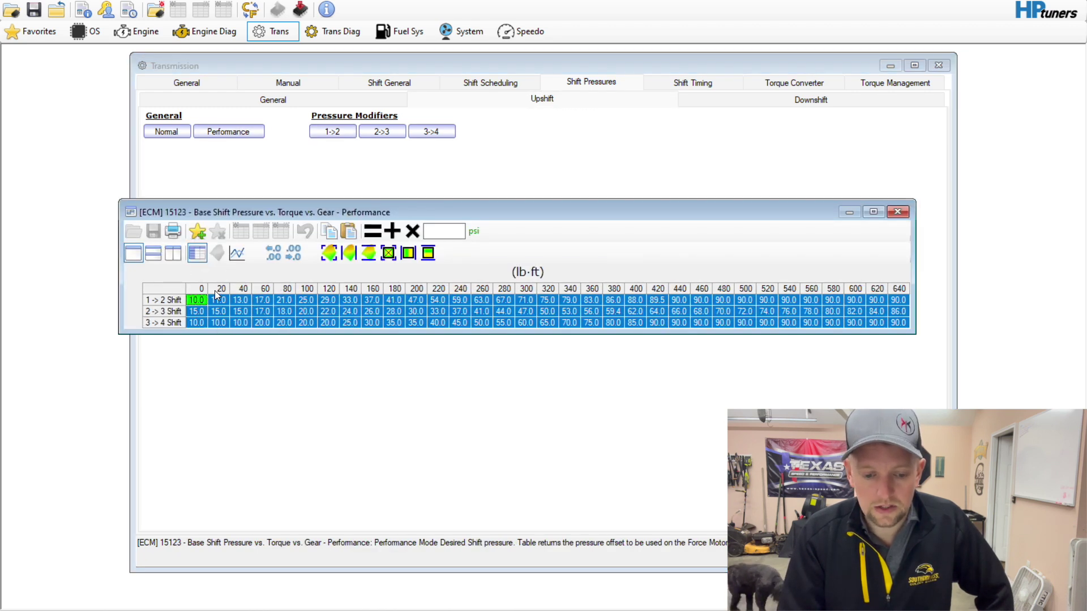
left_click(898, 212)
left_click(178, 134)
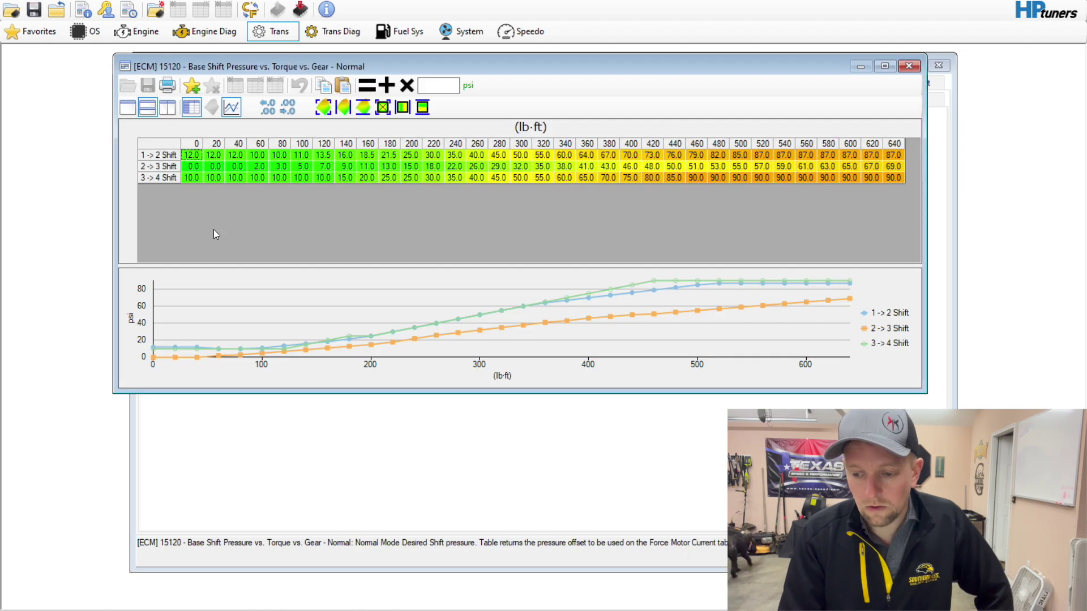
right_click(192, 156)
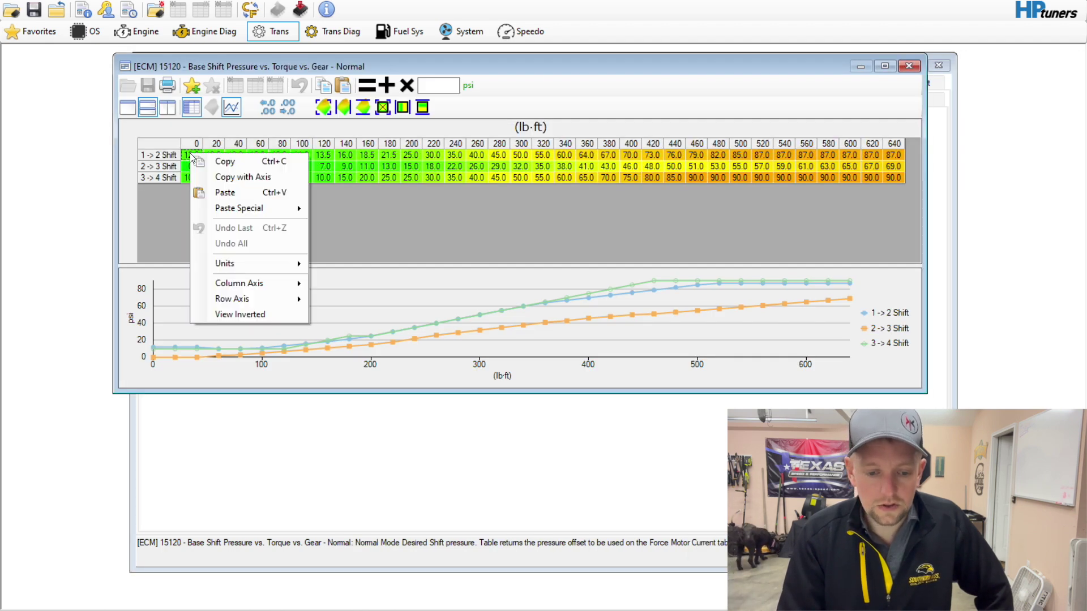
left_click(224, 192)
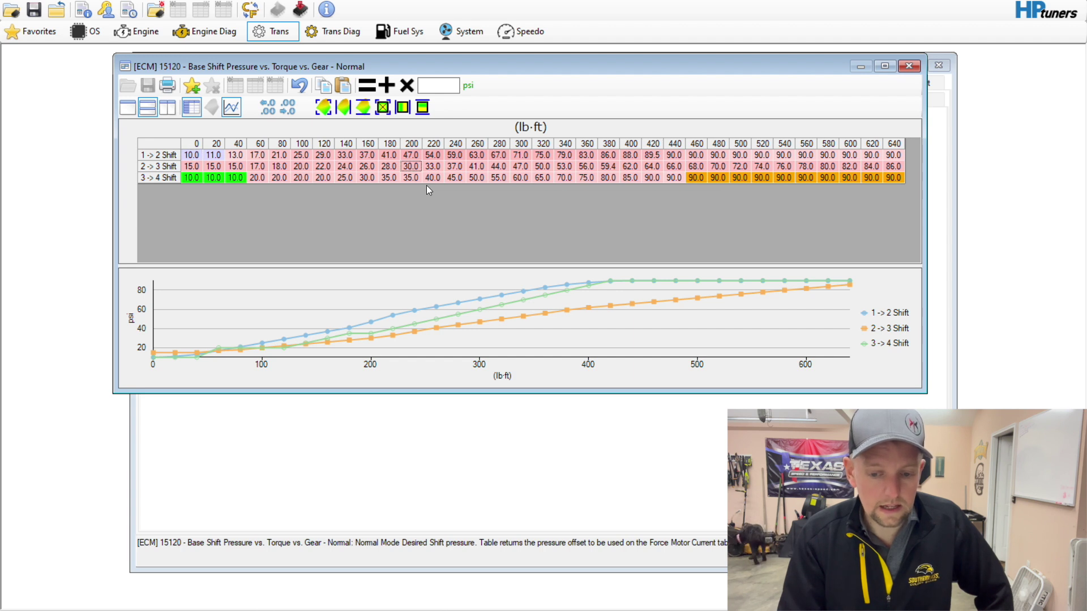
- Examine the 2->3 shift pressures from 200 to 400 lb·ft in the Normal base shift pressure table
key("Right")
key("Right")
key("Right")
key("Right")
key("Right")
key("Right")
key("Right")
key("Right")
key("Right")
key("Right")
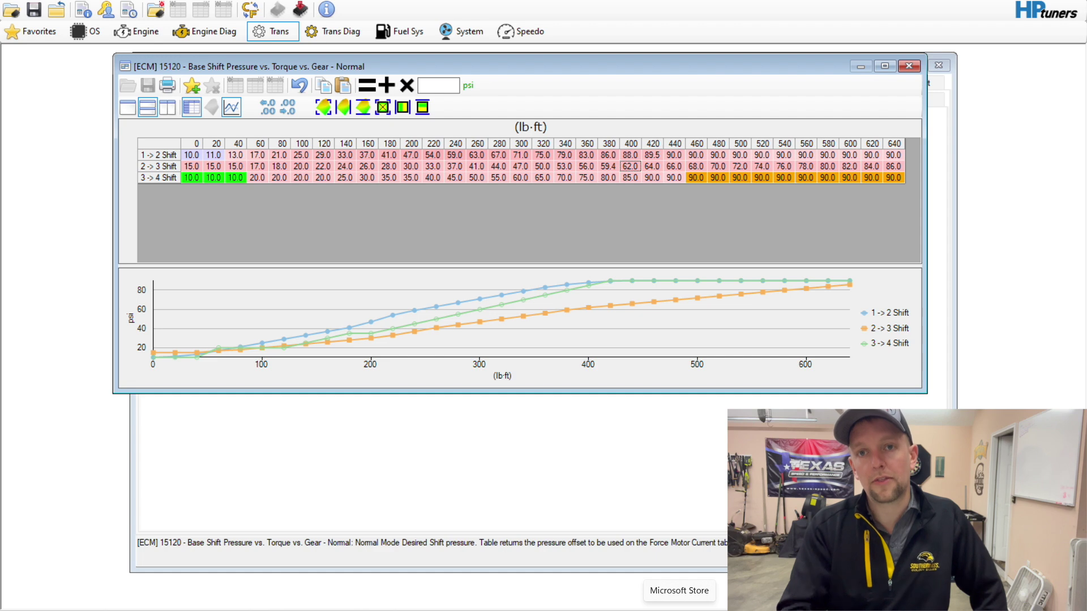
- Switch to the HP Tuners scanner log and examine the delivered engine torque at several points along the acceleration pull
key("alt+Tab")
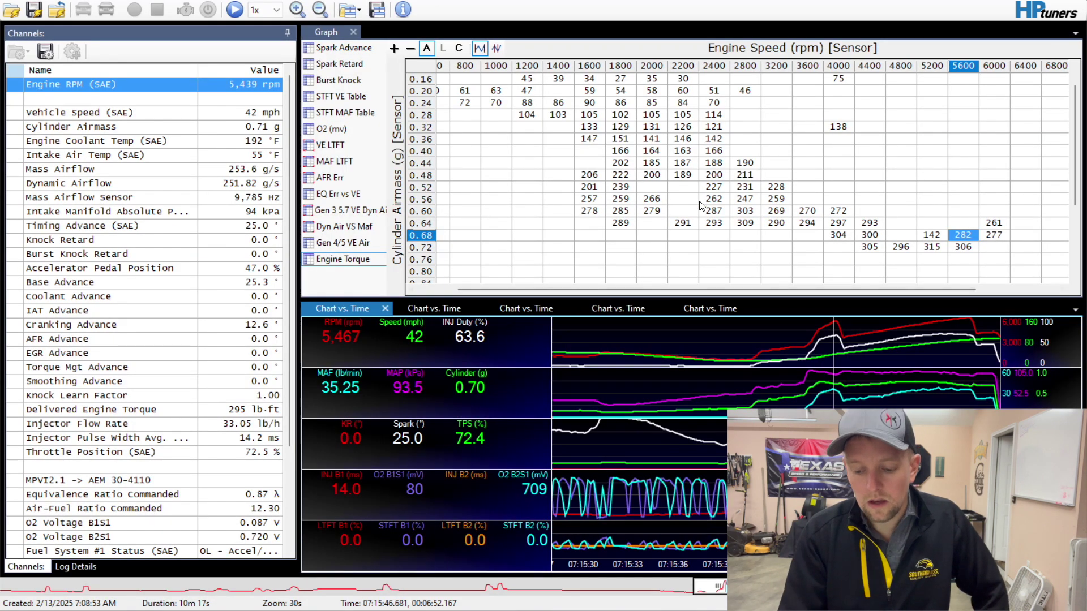
left_click_drag(794, 346, 817, 365)
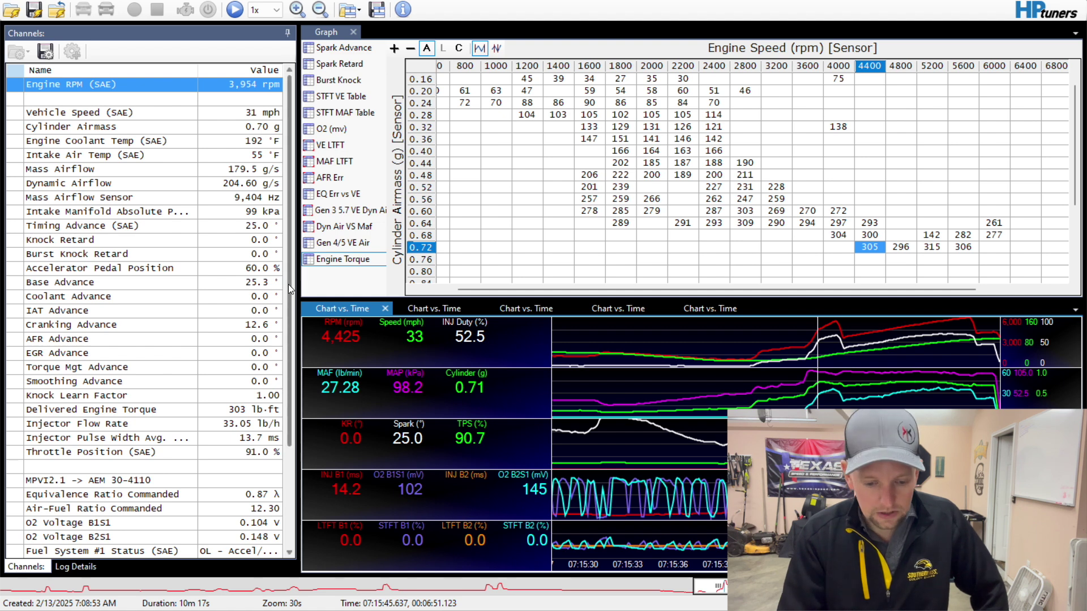
left_click_drag(289, 276, 285, 369)
scroll(285, 369, "up", 2)
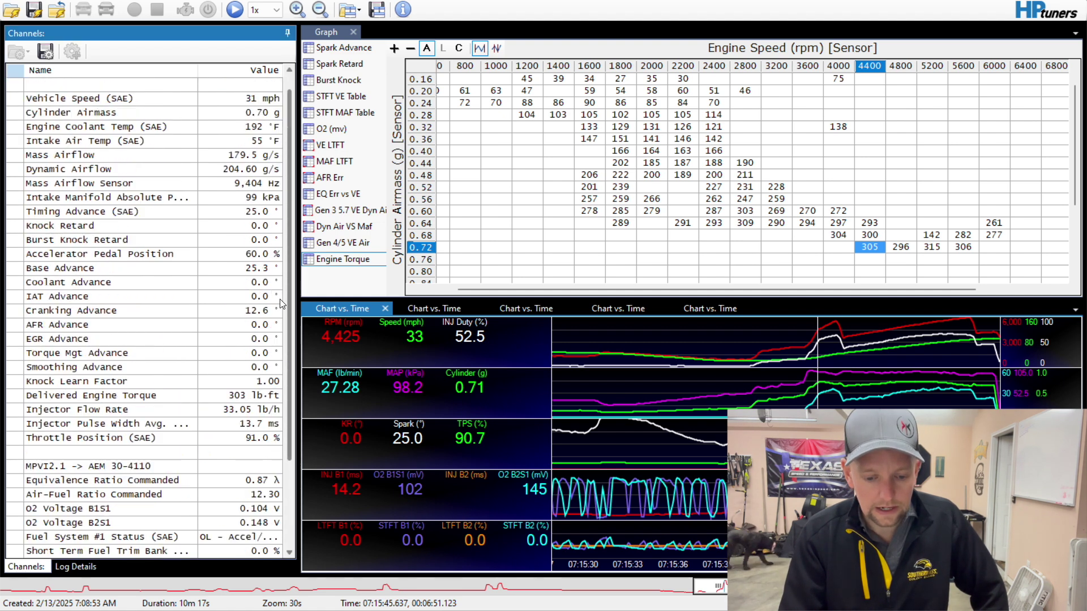
key("Left")
key("Left")
key("Left")
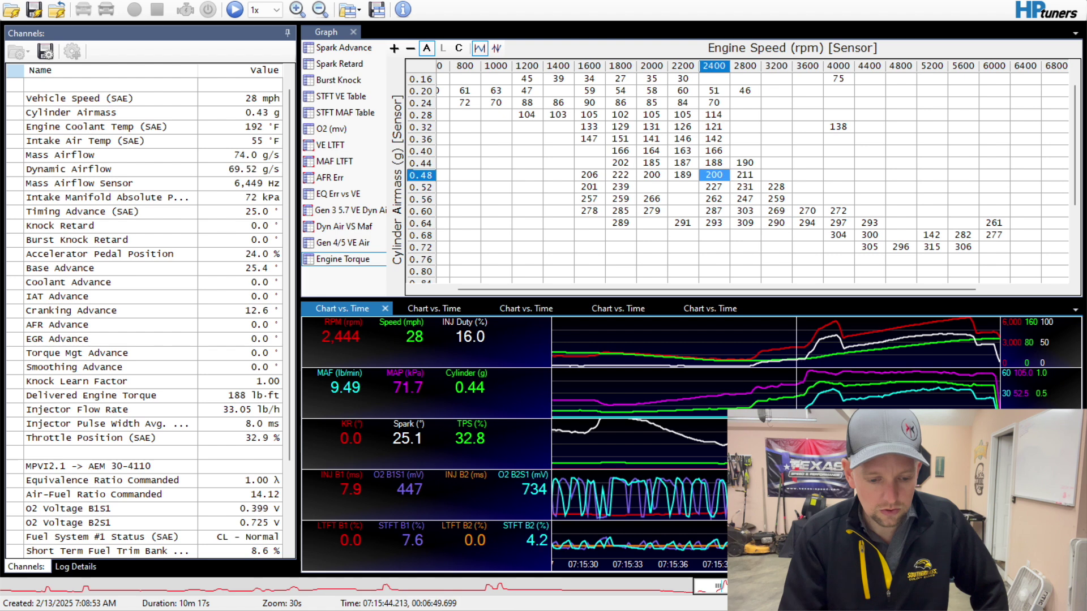
key("Right")
key("Right")
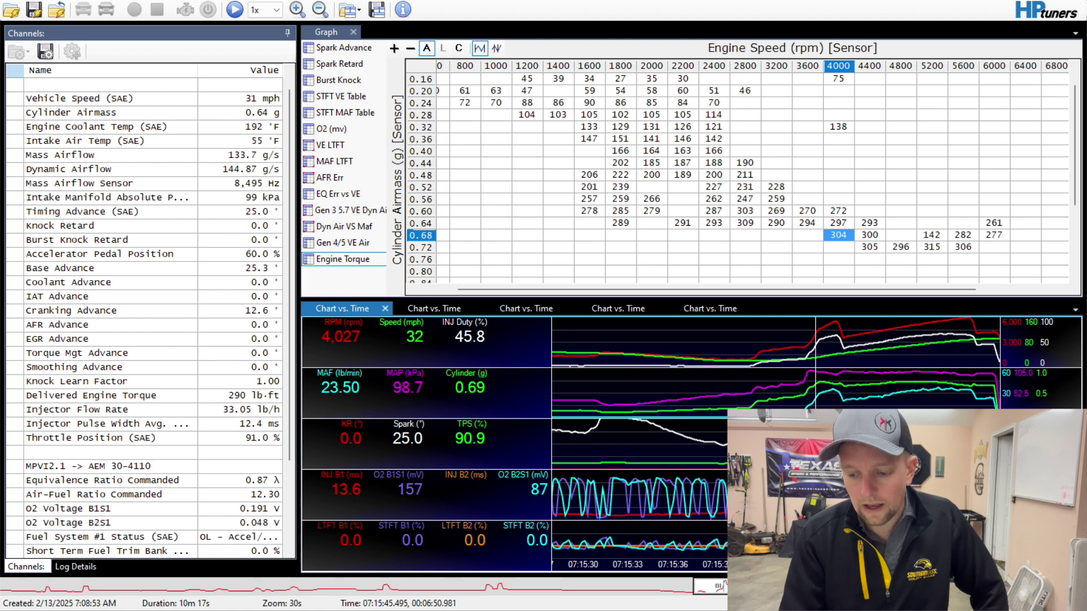
- Back in the tune editor, add 5 psi to the Normal 2->3 shift pressures from 440 to 540 lb·ft
key("alt+Tab")
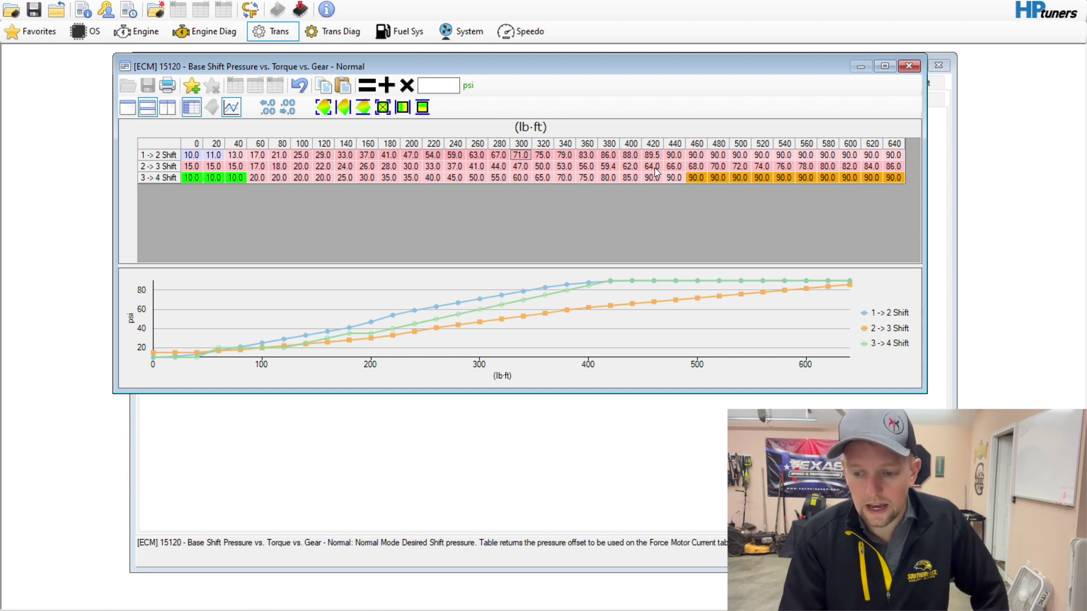
left_click_drag(671, 166, 783, 170)
left_click(453, 87)
type("5")
left_click(387, 85)
- Interpolate the 2->3 shift pressures horizontally from 380 to 460 and from 520 to 580 lb·ft, and close the table
left_click_drag(608, 166, 696, 166)
left_click(409, 109)
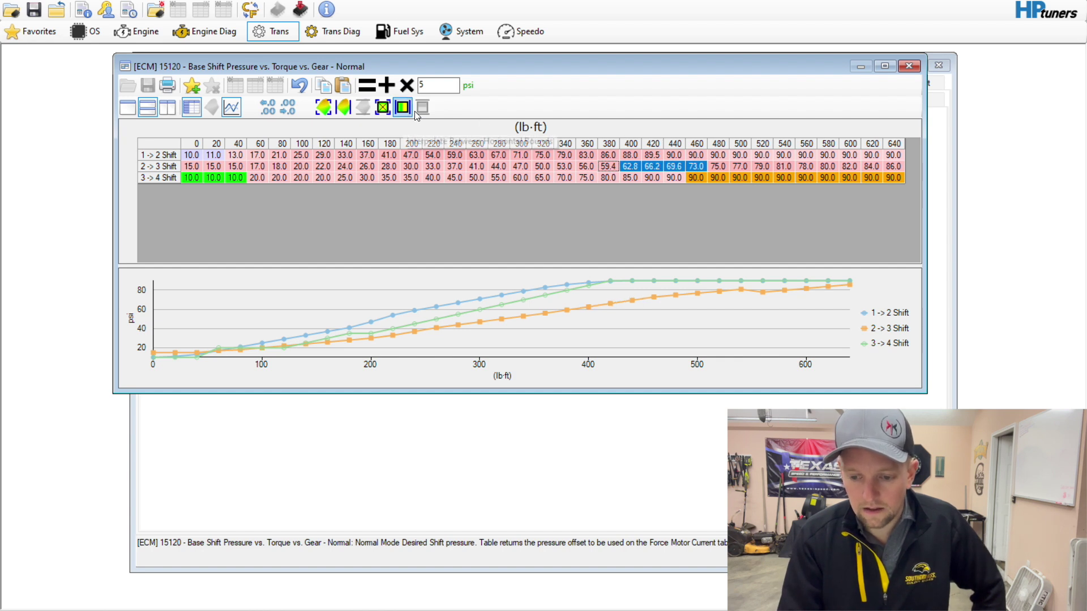
left_click_drag(759, 166, 827, 167)
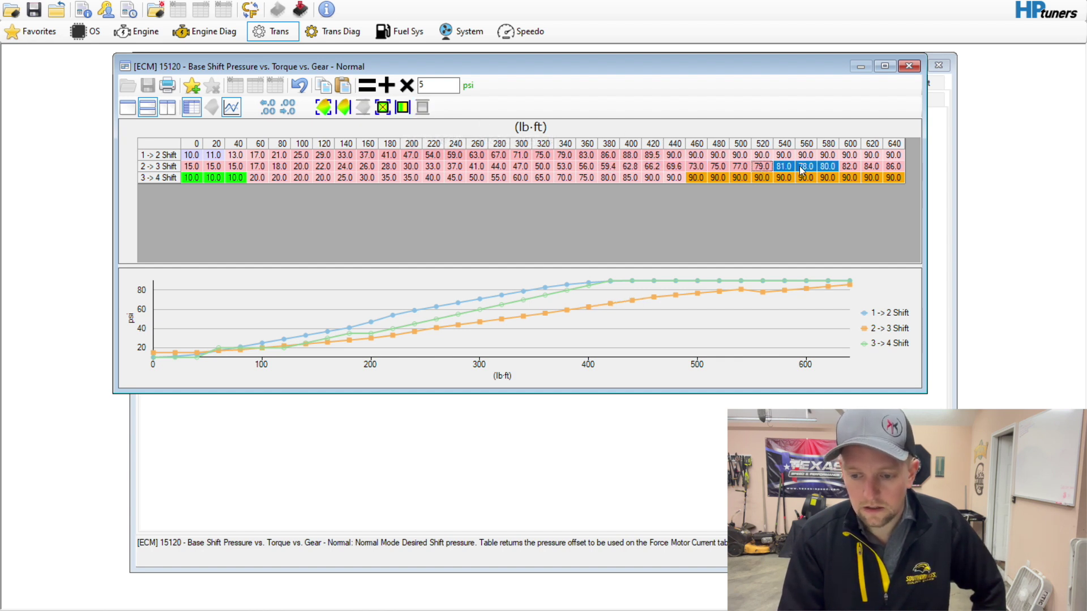
left_click(404, 111)
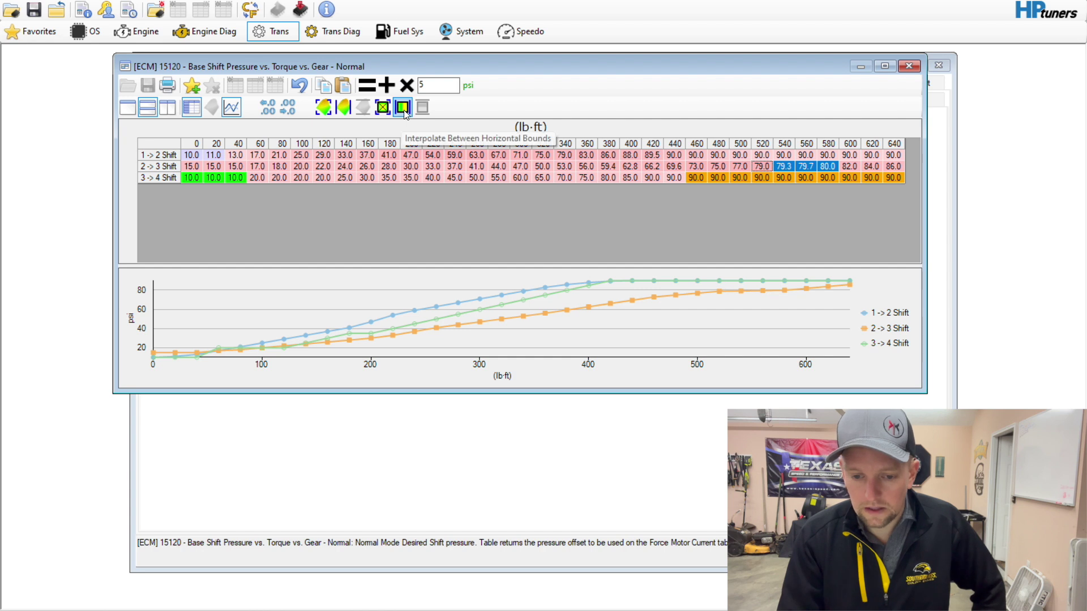
left_click(462, 157)
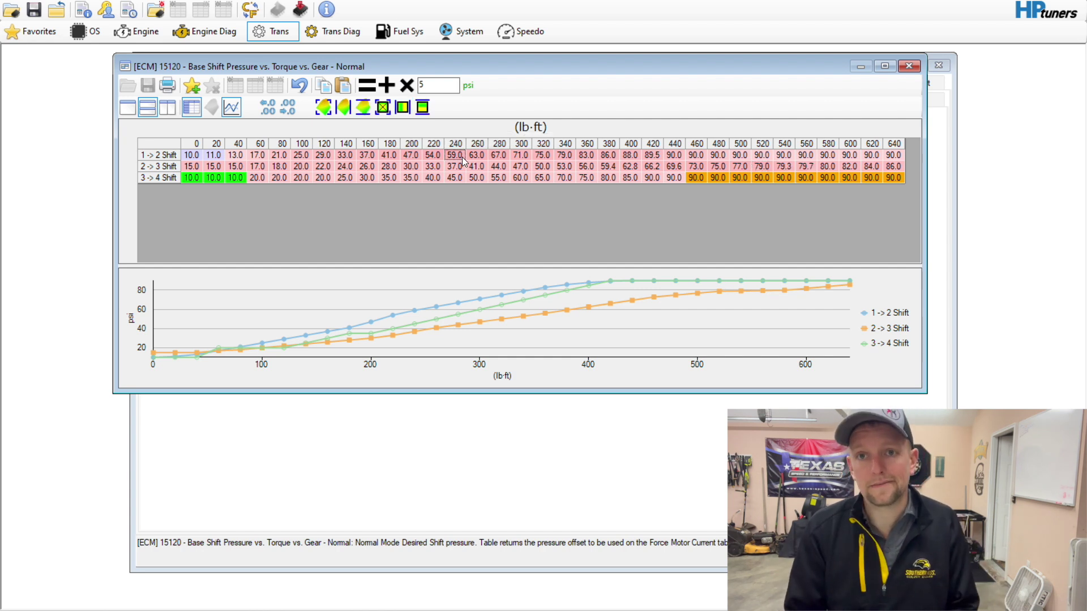
left_click(916, 67)
- Review the Normal desired shift time table in the shift timing settings, and close it
left_click(700, 84)
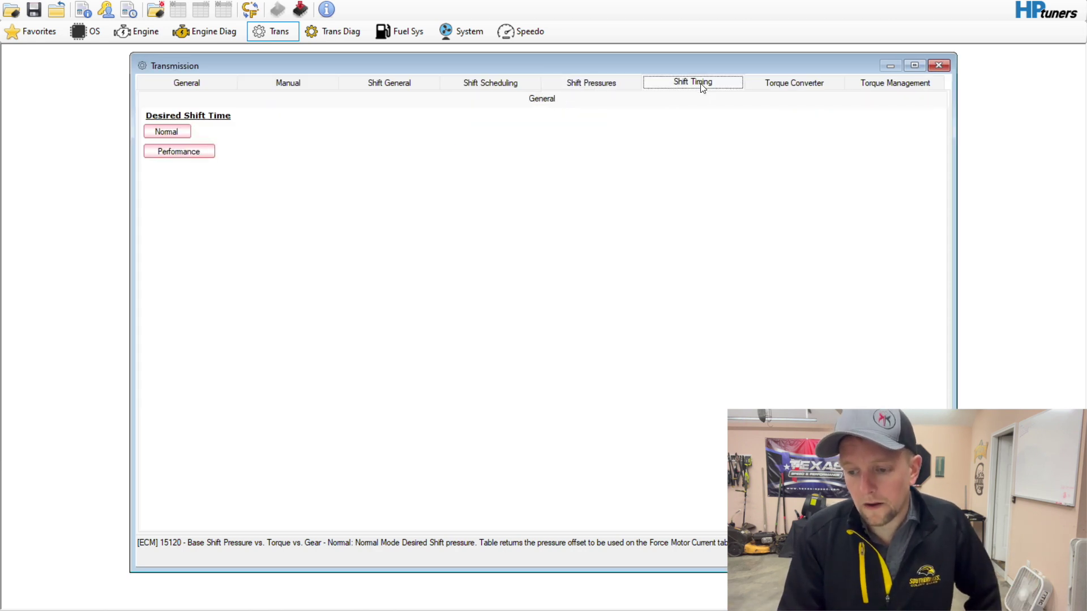
left_click(177, 130)
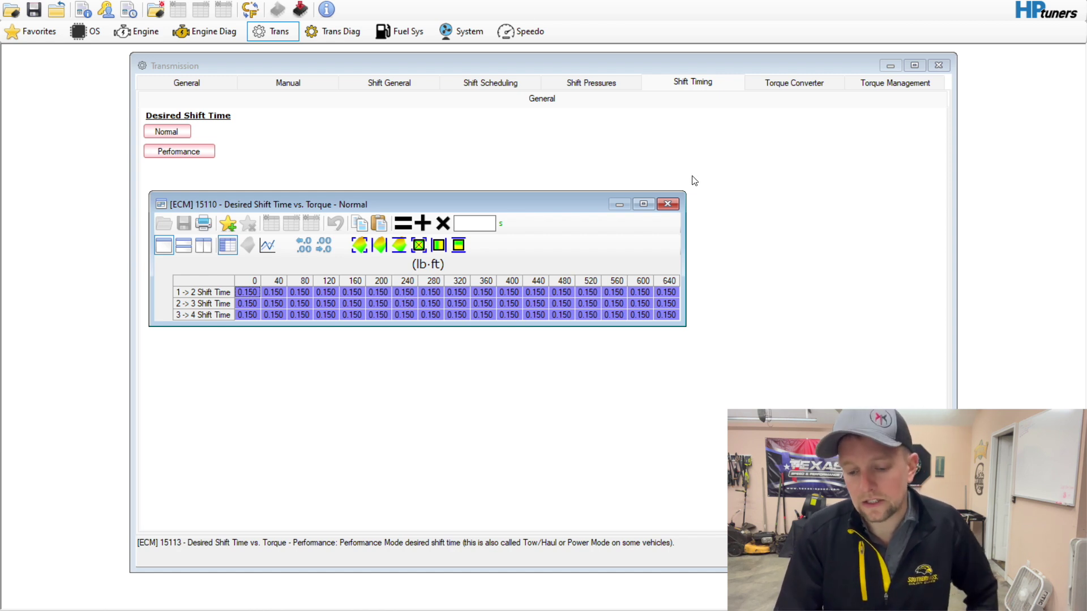
left_click(667, 204)
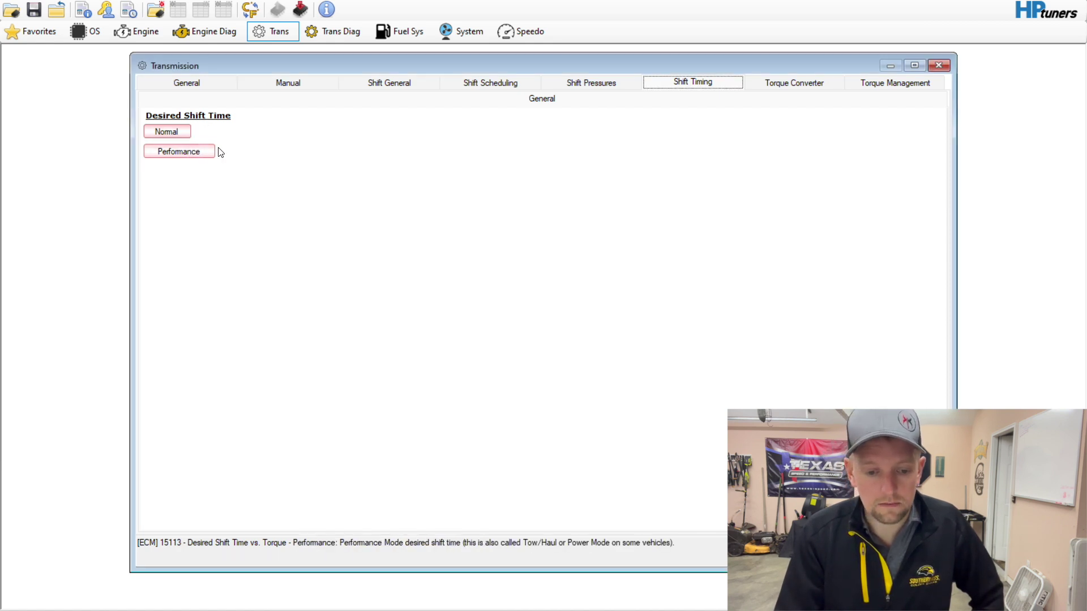
- Review the upshift pressure settings and the Normal torque reduction table's 1->2 and 2->3 values from 480 to 640 lb·ft
left_click(614, 86)
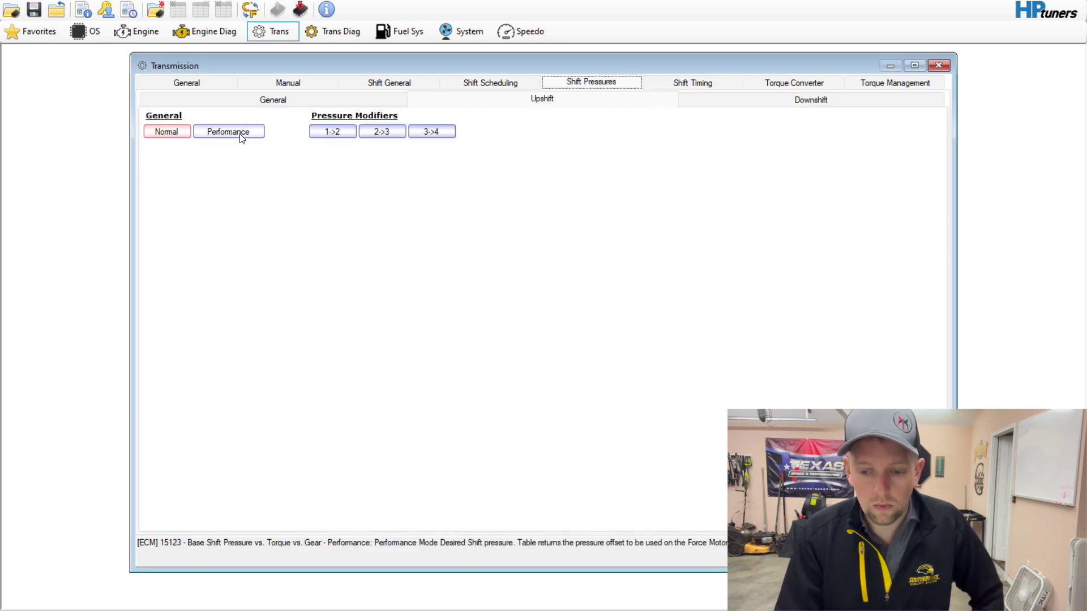
left_click(866, 89)
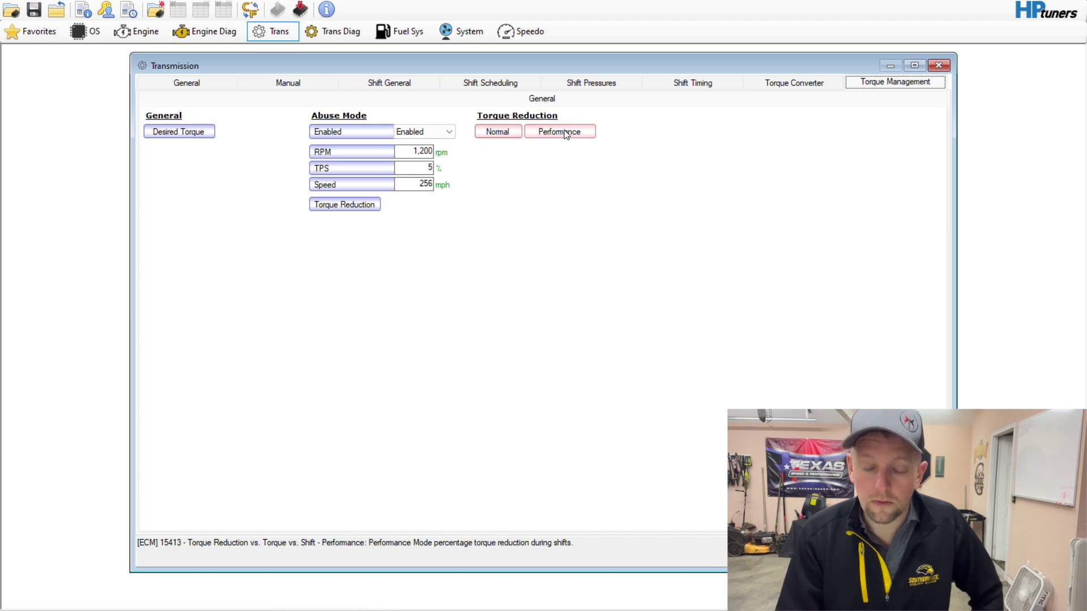
left_click(501, 137)
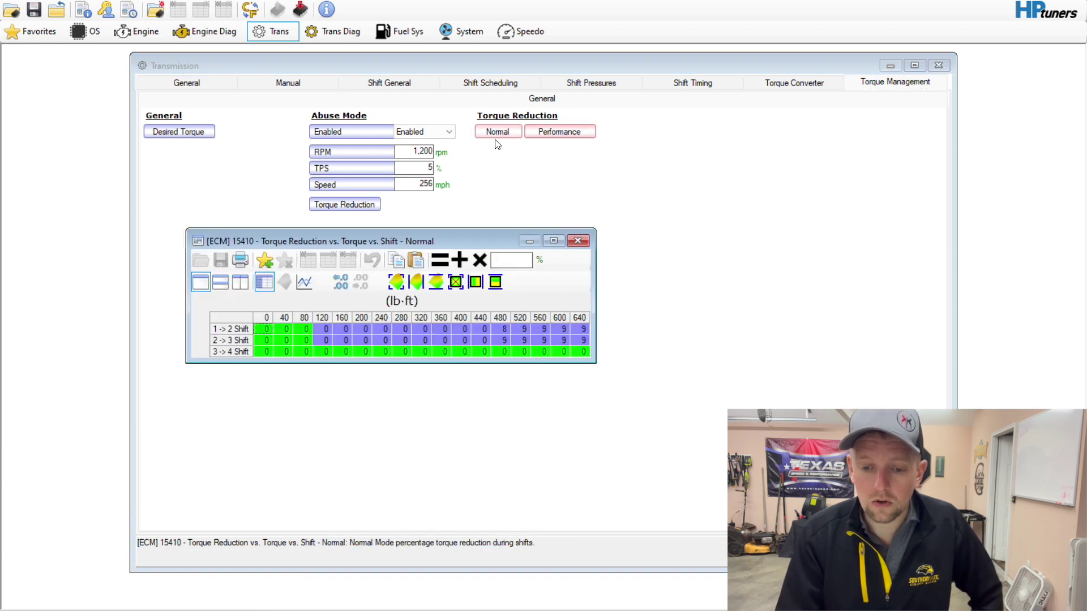
left_click_drag(509, 328, 589, 338)
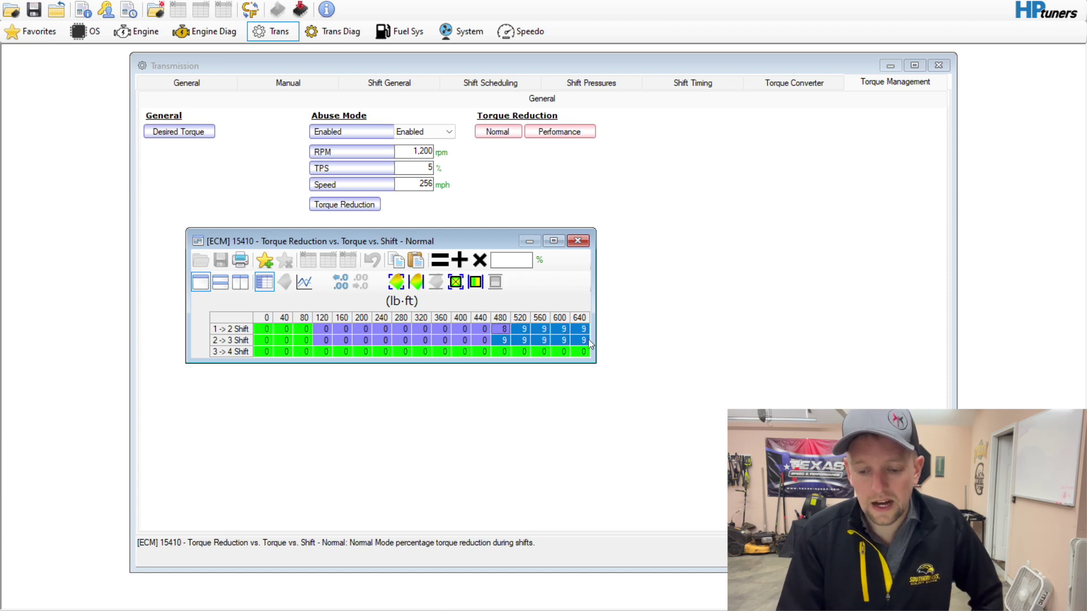
left_click(561, 342)
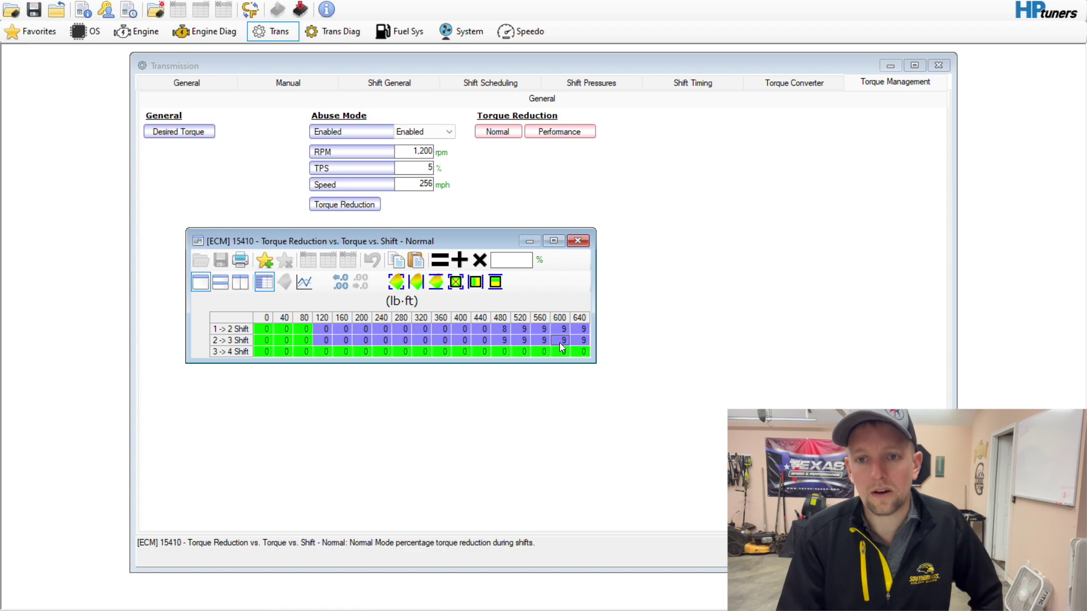
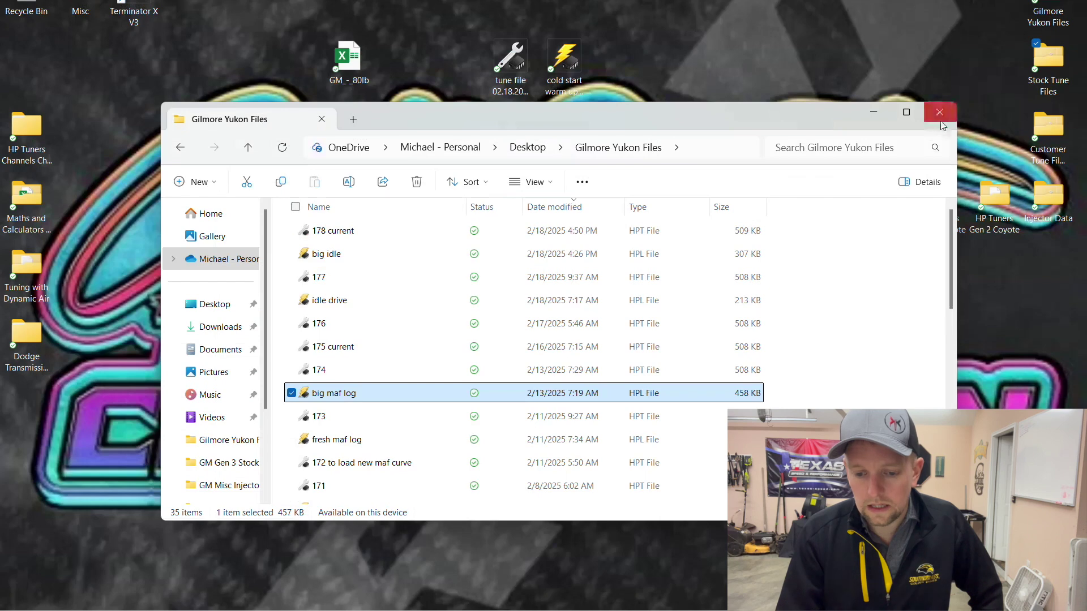
- Close the current file folder and open 2010 Camaro SS 6.2 STOCK FILE from the GM Gen 4 Stock Files folder in Stock Tune Files
left_click(940, 112)
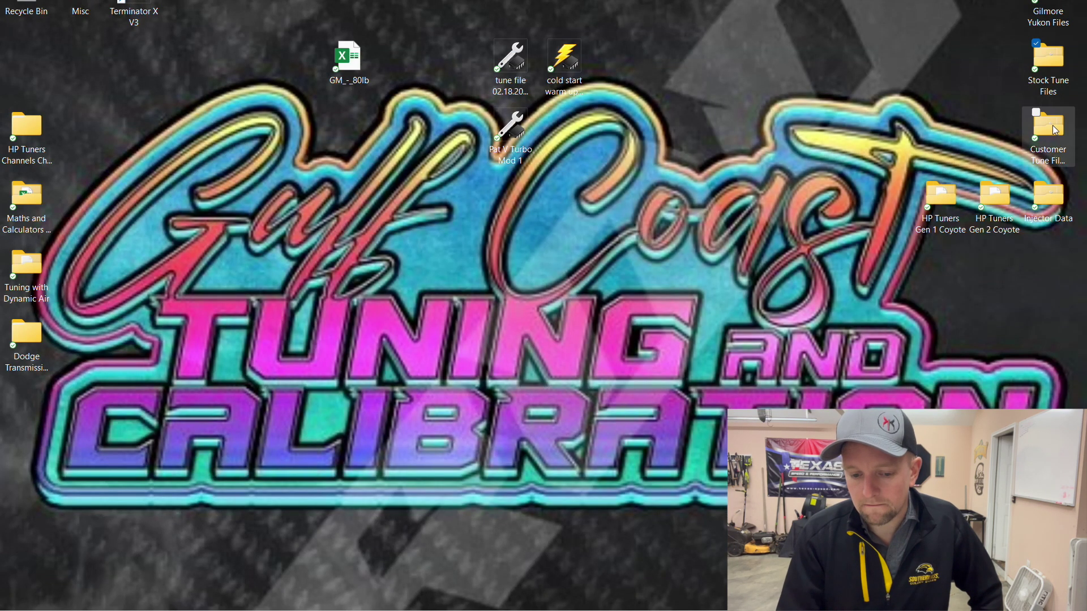
double_click(1049, 60)
left_click(398, 259)
double_click(398, 259)
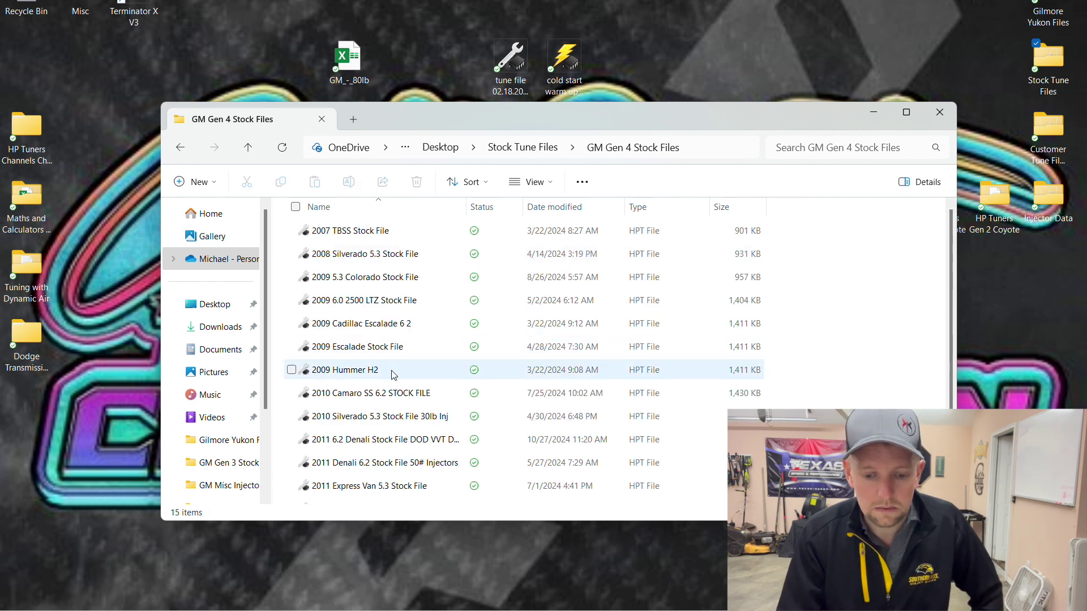
double_click(395, 402)
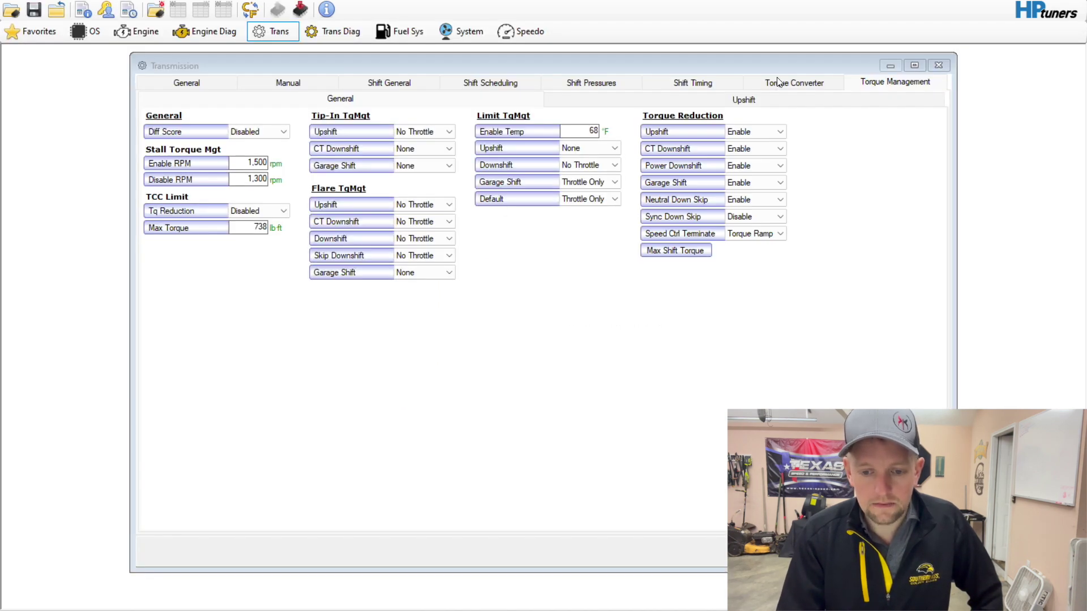
- Examine the upshift torque management factors and the Normal 1-2 inertia adder and initial transition time tables for upshifts
left_click(750, 111)
left_click(746, 104)
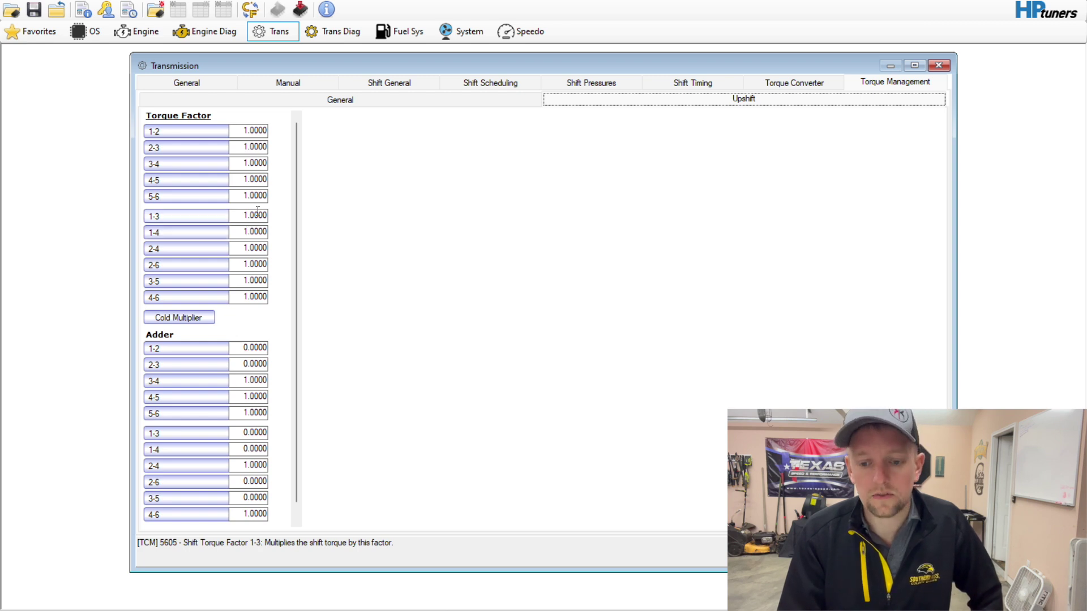
left_click(676, 82)
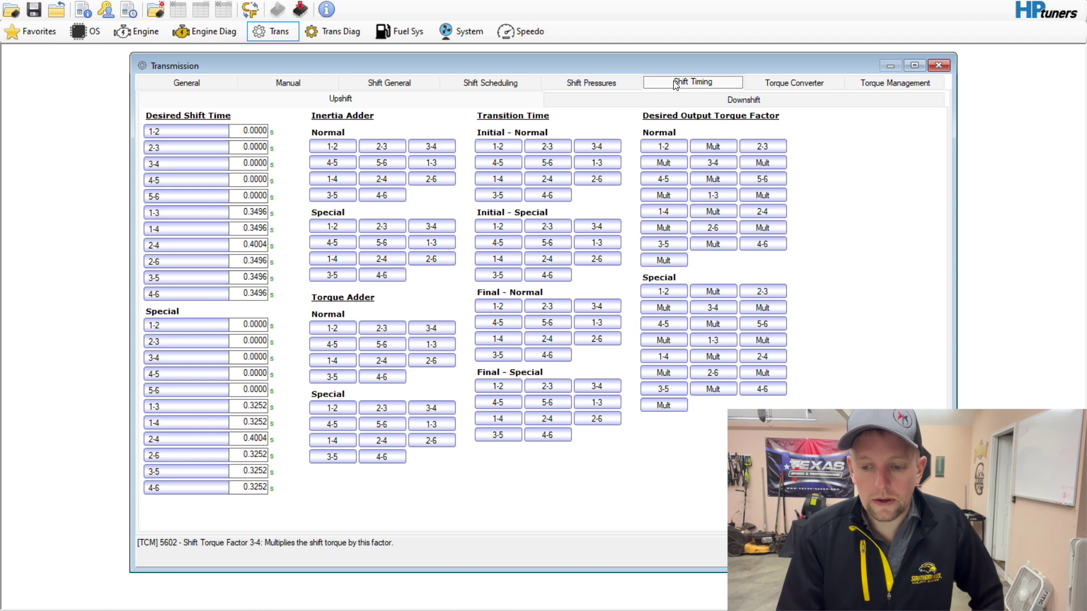
left_click(330, 148)
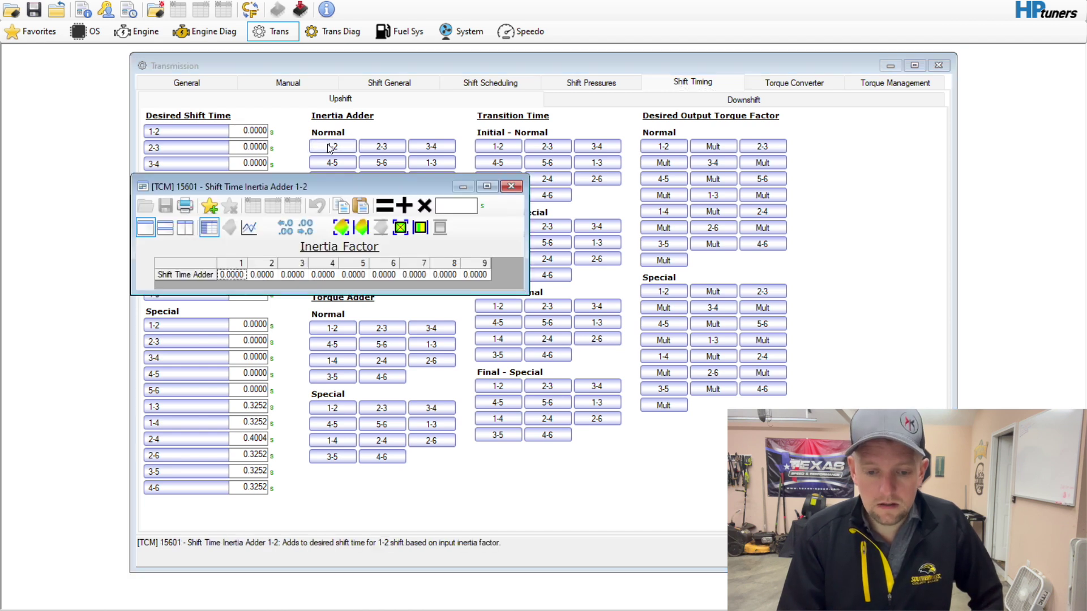
left_click(511, 182)
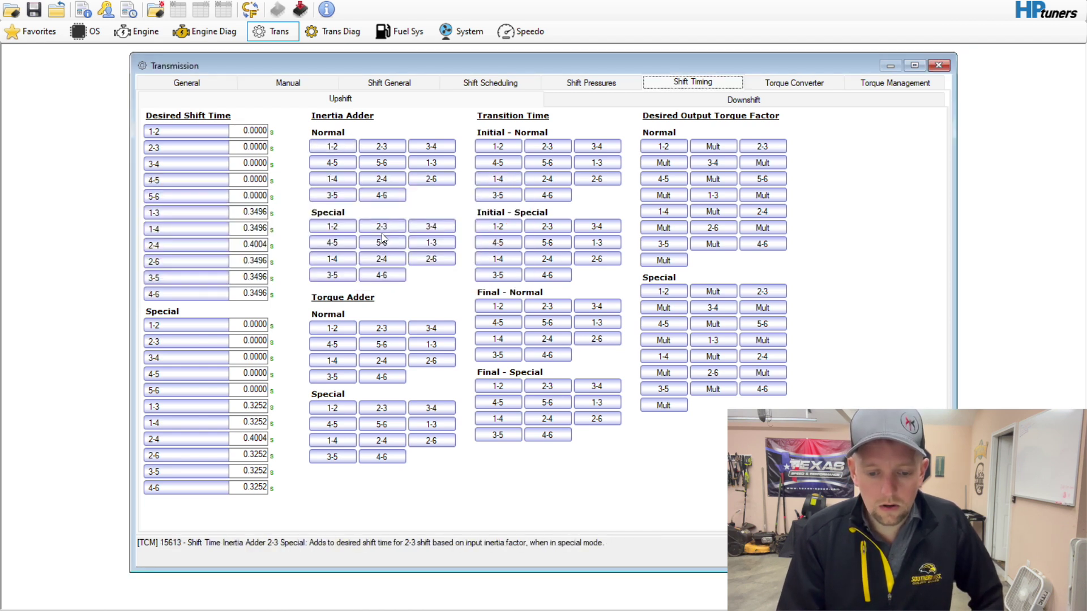
left_click(497, 147)
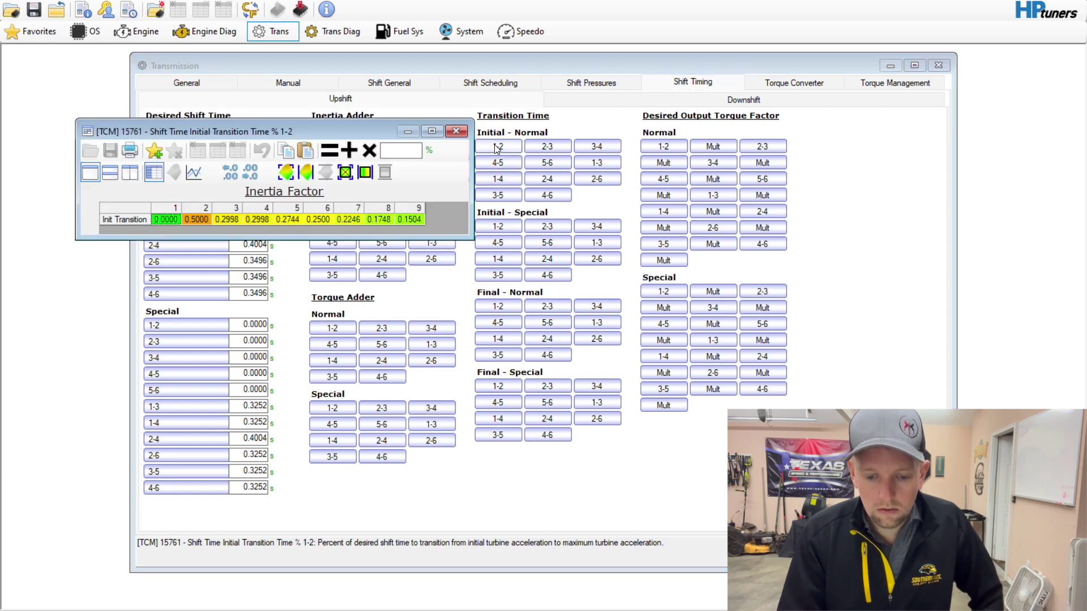
left_click(456, 131)
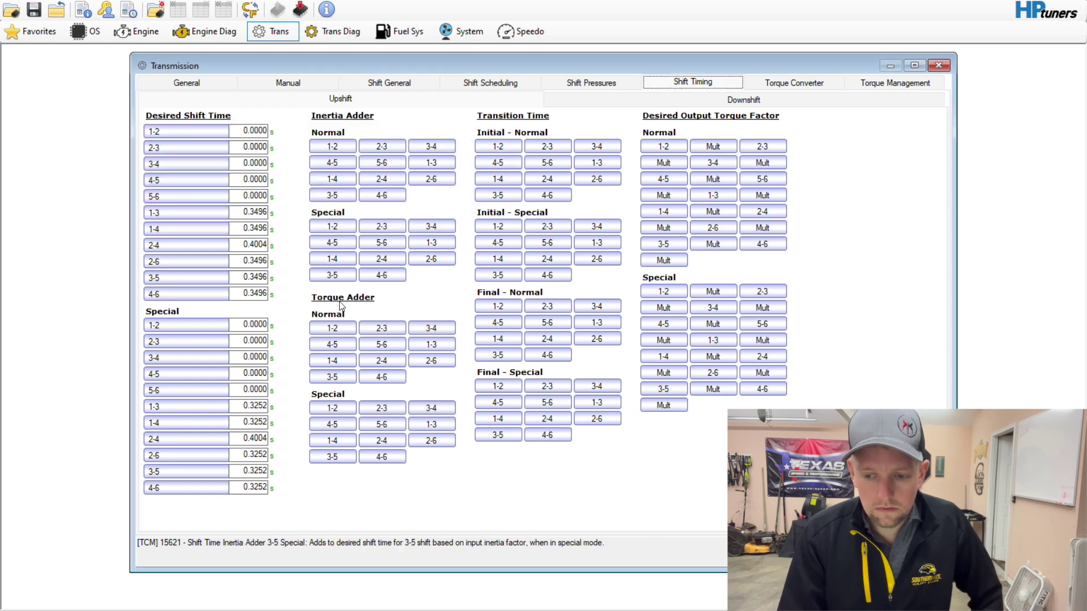
- Set the Normal 1-2 upshift torque adder to 0.250 s at all RPM from 236 to 398 lb·ft
left_click(334, 329)
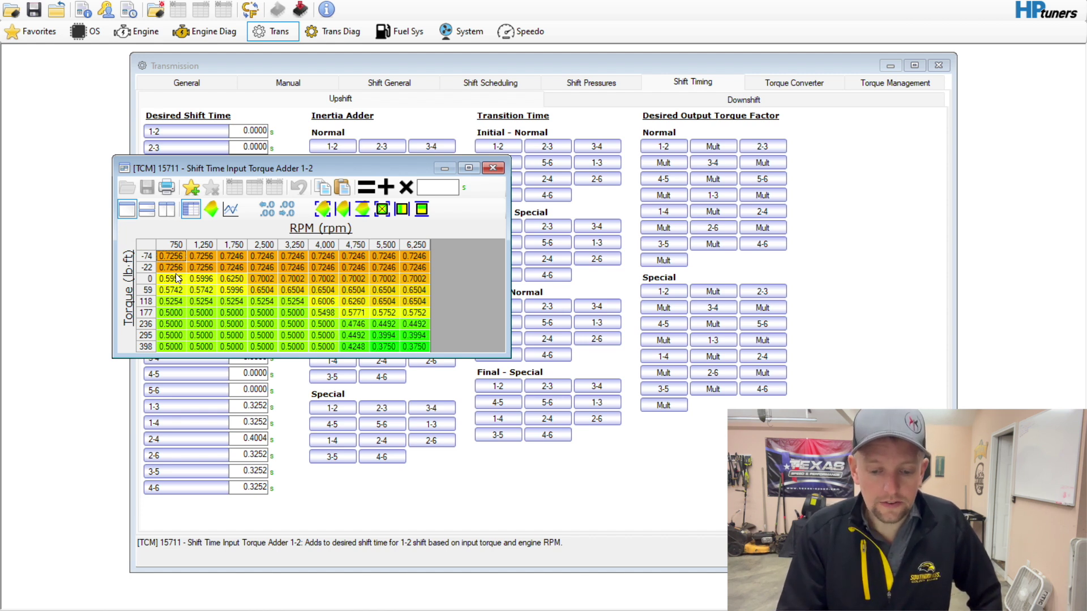
left_click_drag(164, 323, 416, 346)
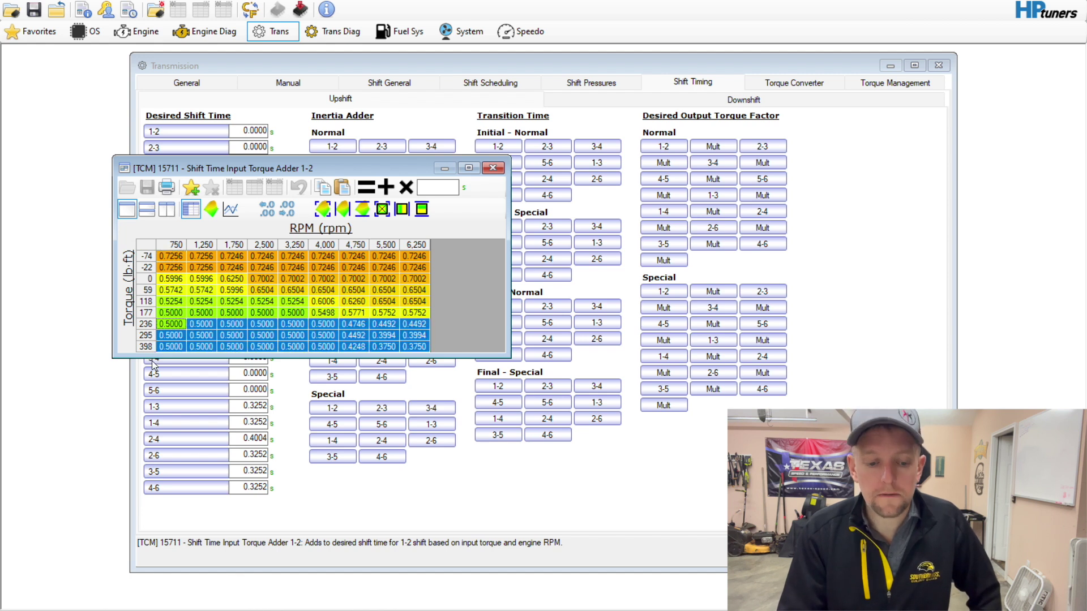
type(".250")
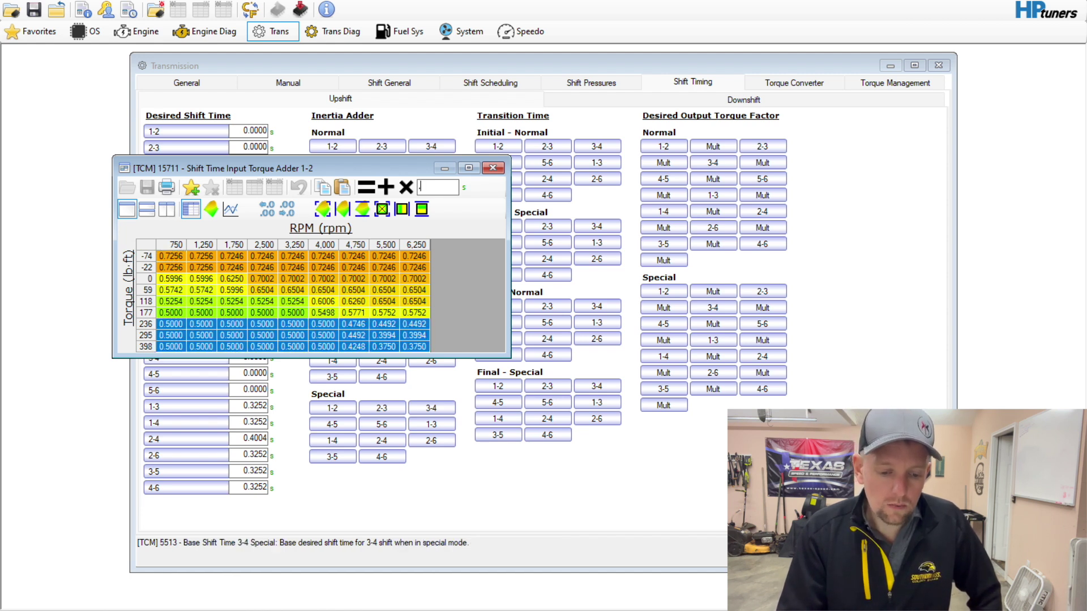
left_click(366, 187)
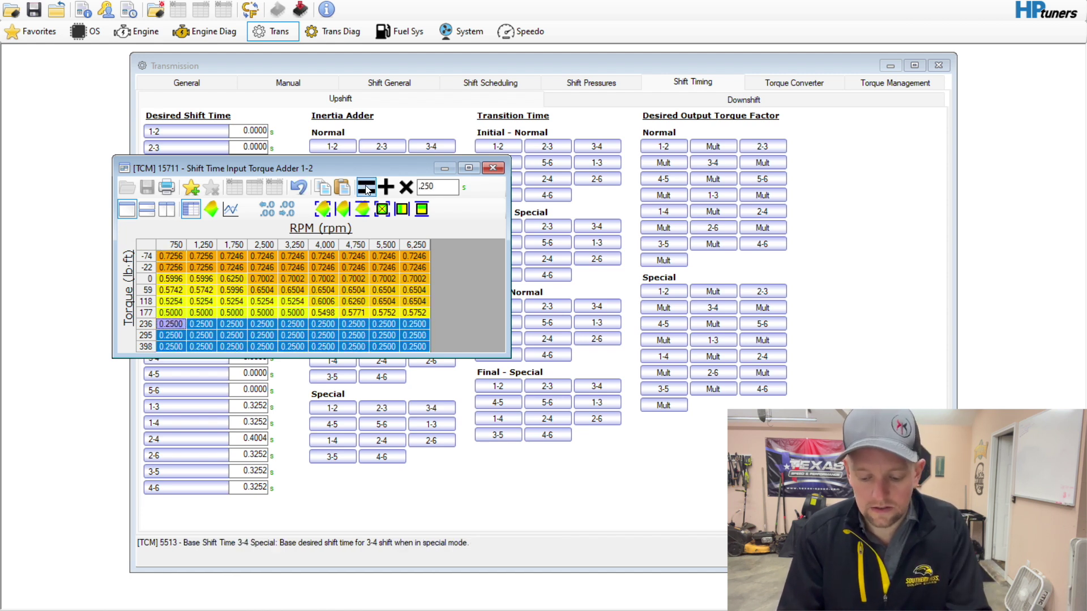
left_click(308, 268)
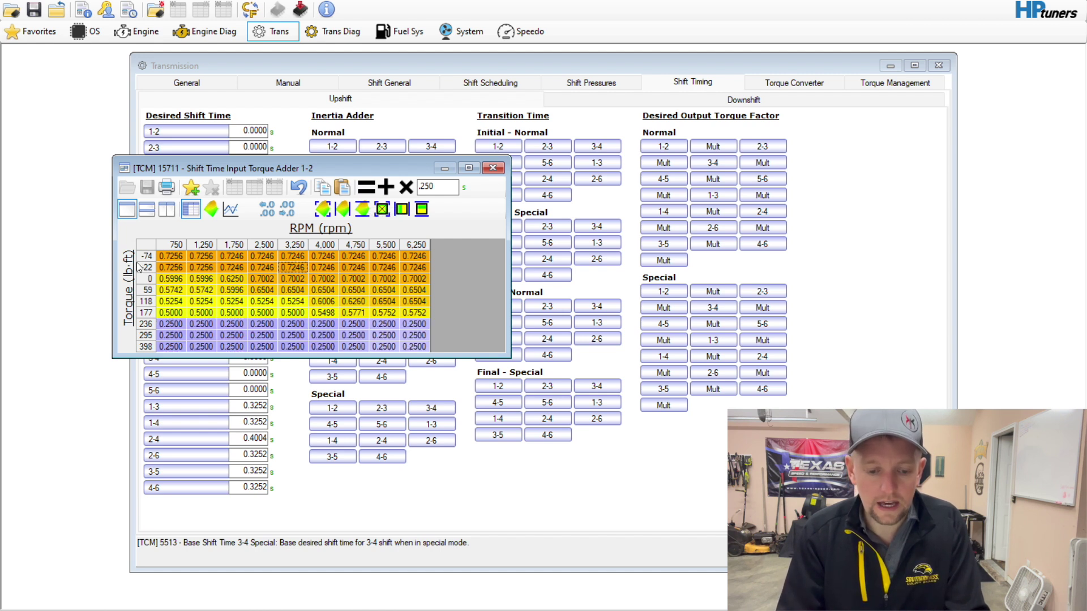
- Set the Normal 1-2 upshift torque adder to 0.4 s at all RPM from -74 to 0 lb·ft
left_click_drag(158, 256, 445, 278)
left_click_drag(442, 185, 424, 185)
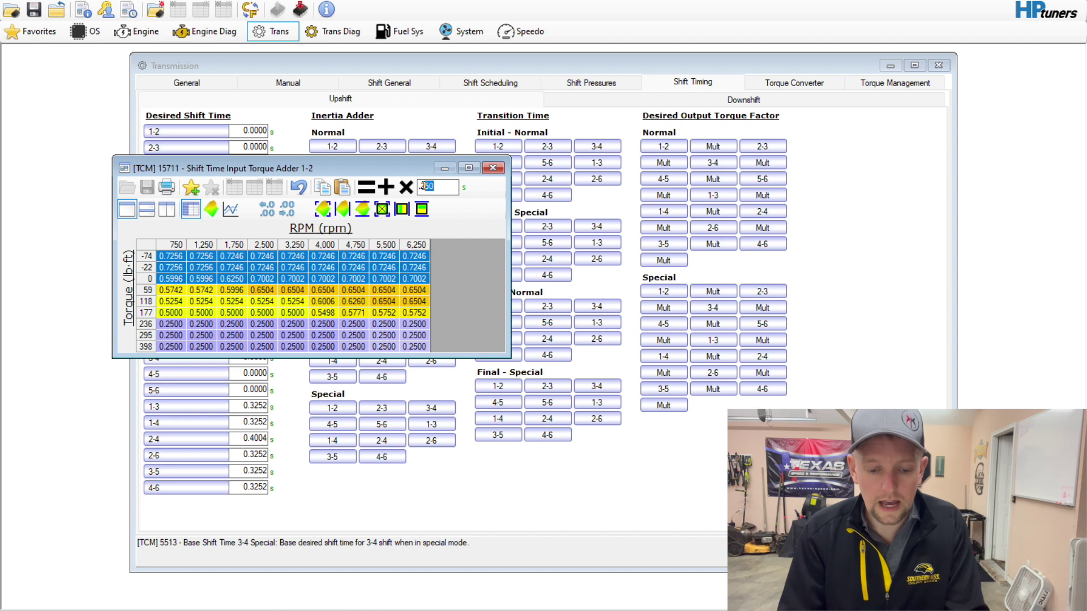
type(".4")
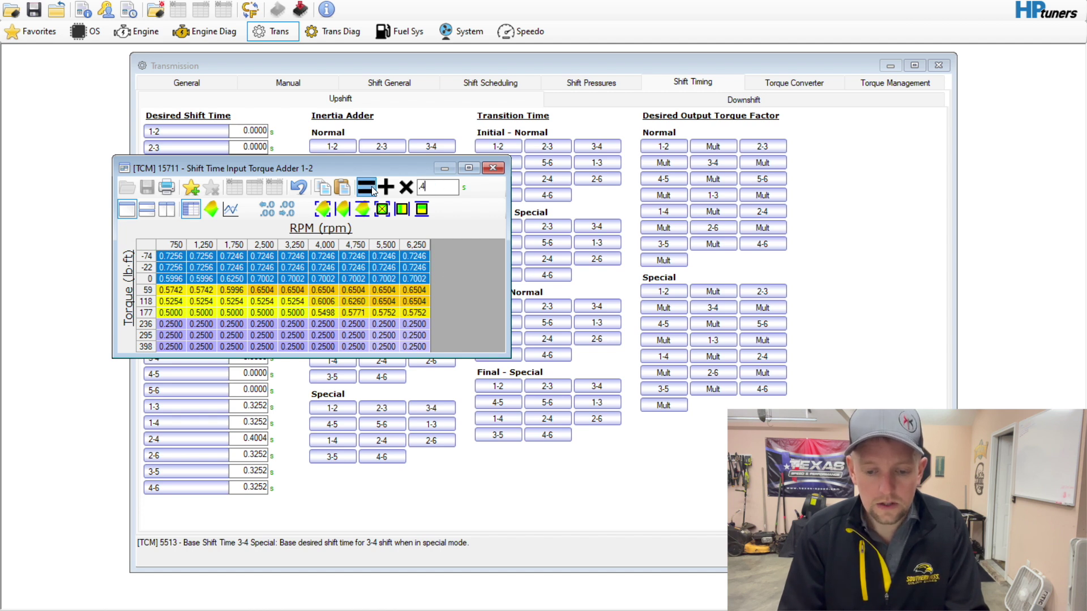
left_click(368, 188)
- Interpolate the Normal 1-2 torque adder vertically between the 0 and 236 lb·ft rows at all RPM
left_click_drag(169, 279, 416, 324)
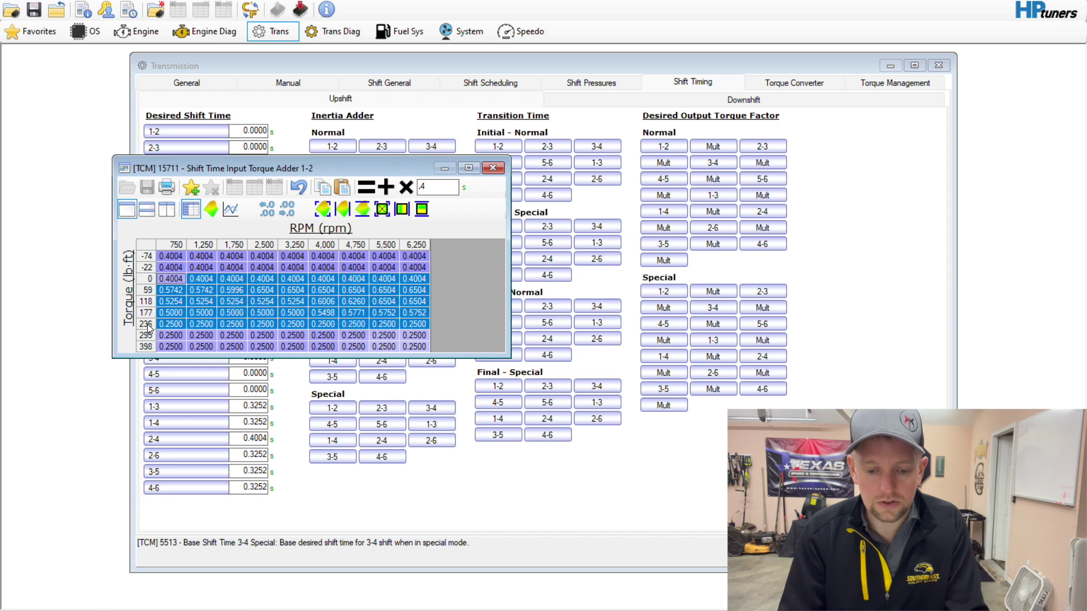
left_click(422, 209)
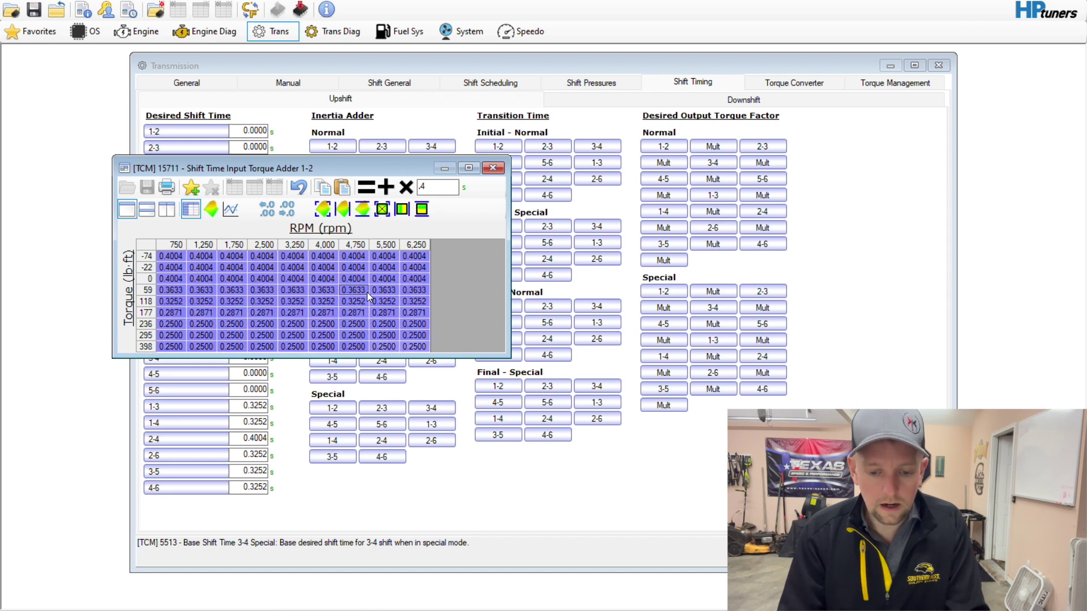
left_click_drag(170, 324, 416, 346)
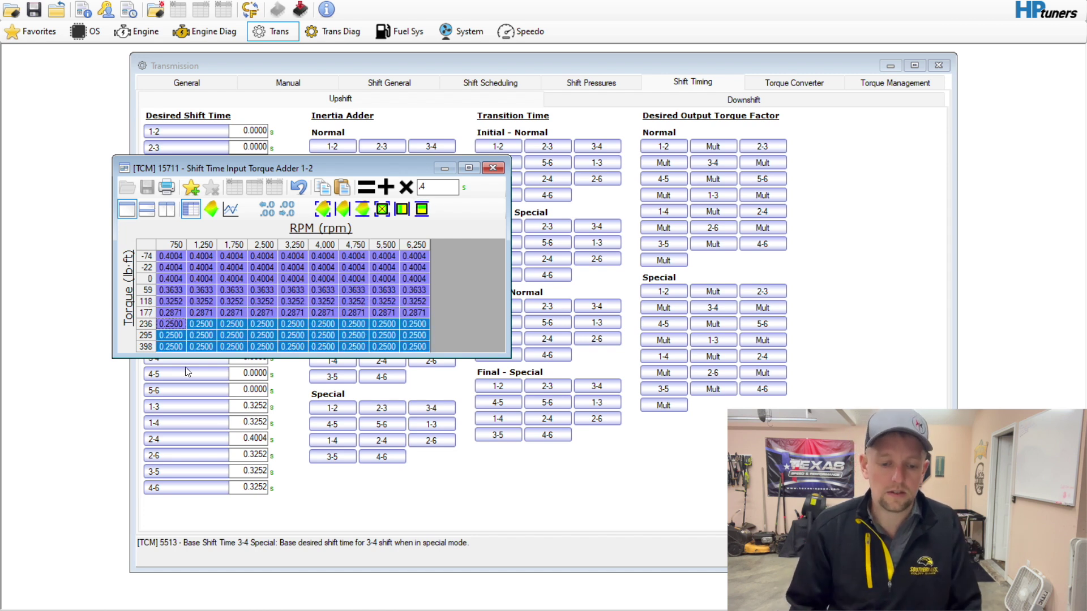
left_click_drag(151, 258, 149, 324)
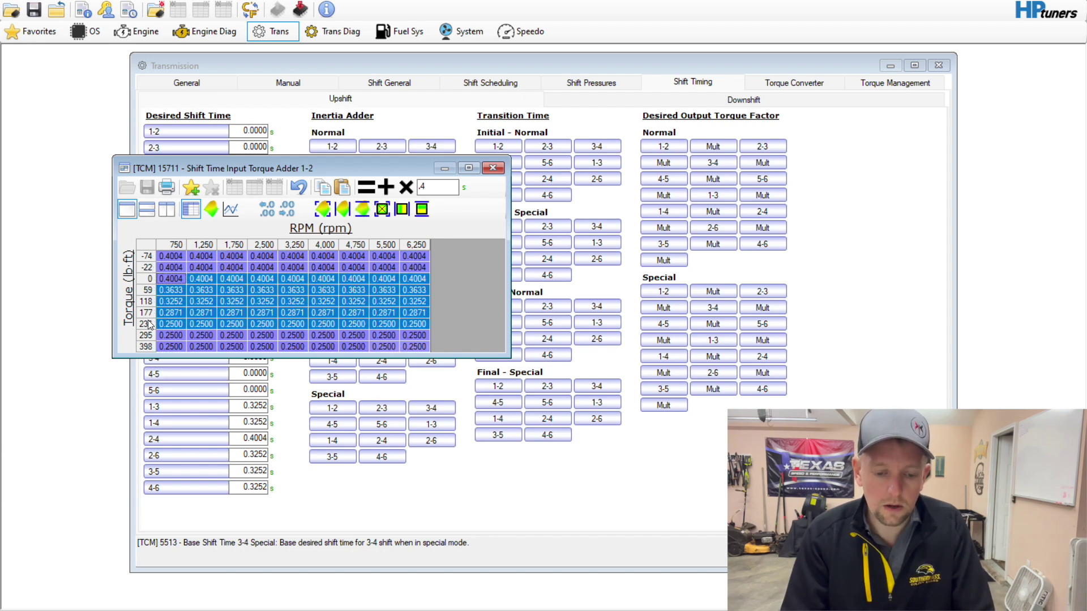
- Copy the entire Normal 1-2 torque adder table and paste it into the Normal 2-3 upshift torque adder
left_click(151, 247)
key("ctrl+c")
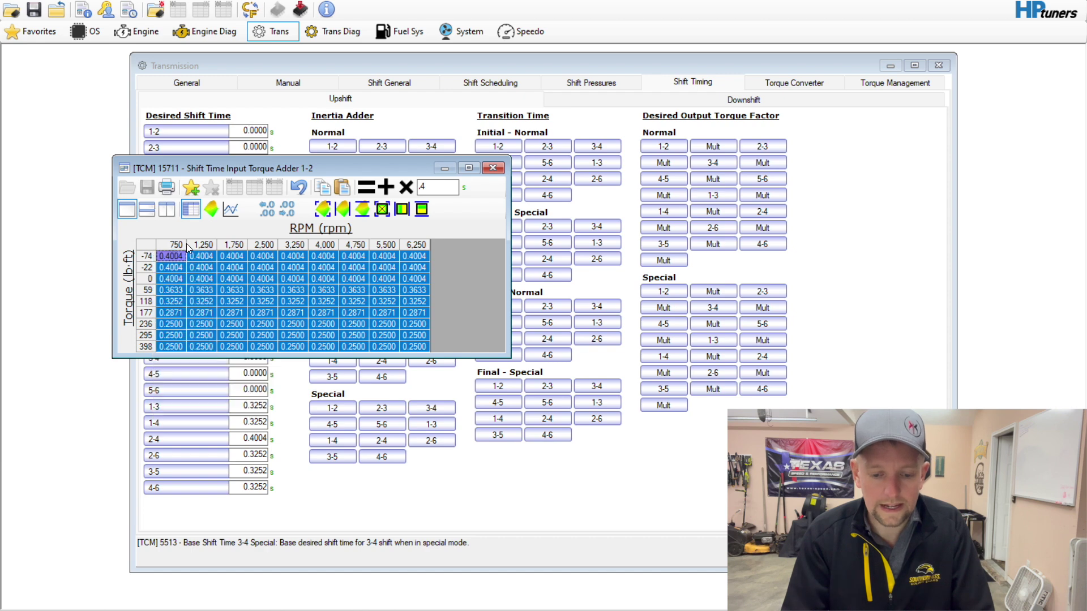
left_click(493, 168)
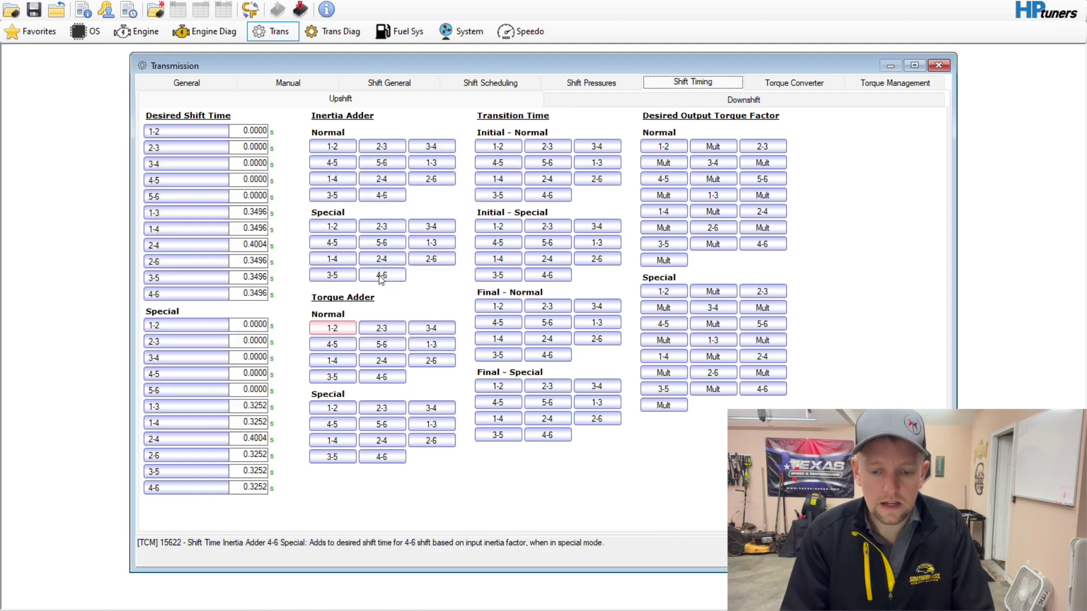
left_click(381, 328)
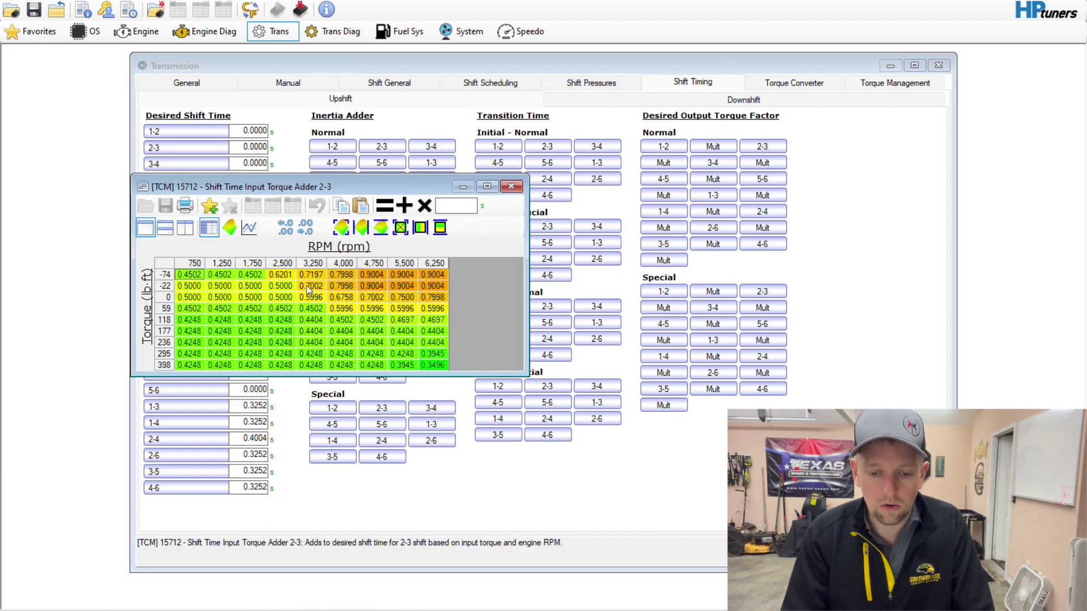
right_click(188, 272)
left_click(226, 311)
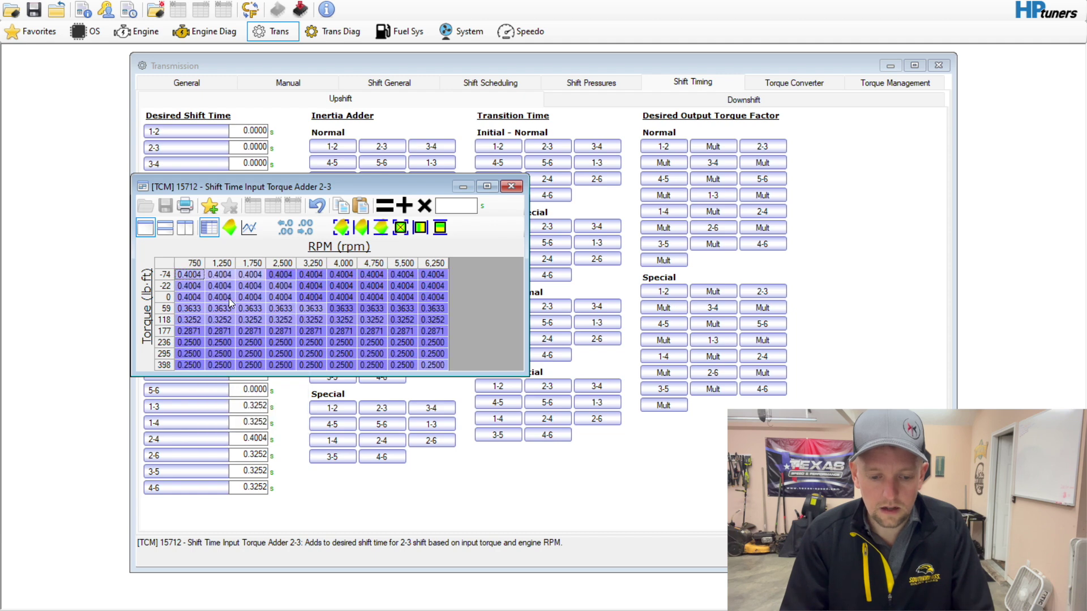
left_click(511, 187)
- Paste the copied torque adder values into the Normal 3-4 upshift table and close it
left_click(436, 320)
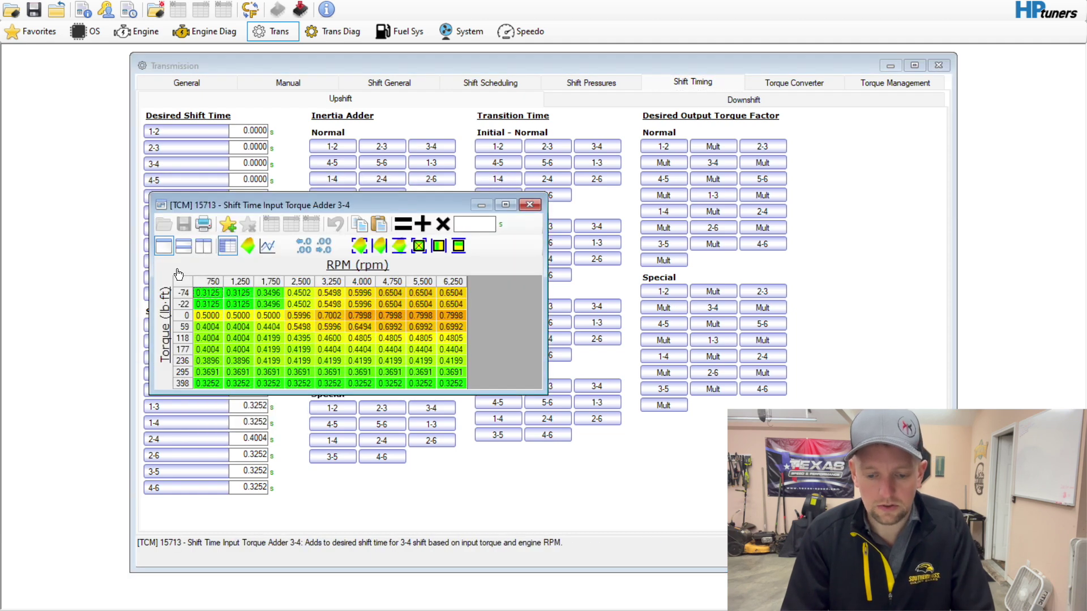
right_click(207, 294)
left_click(228, 332)
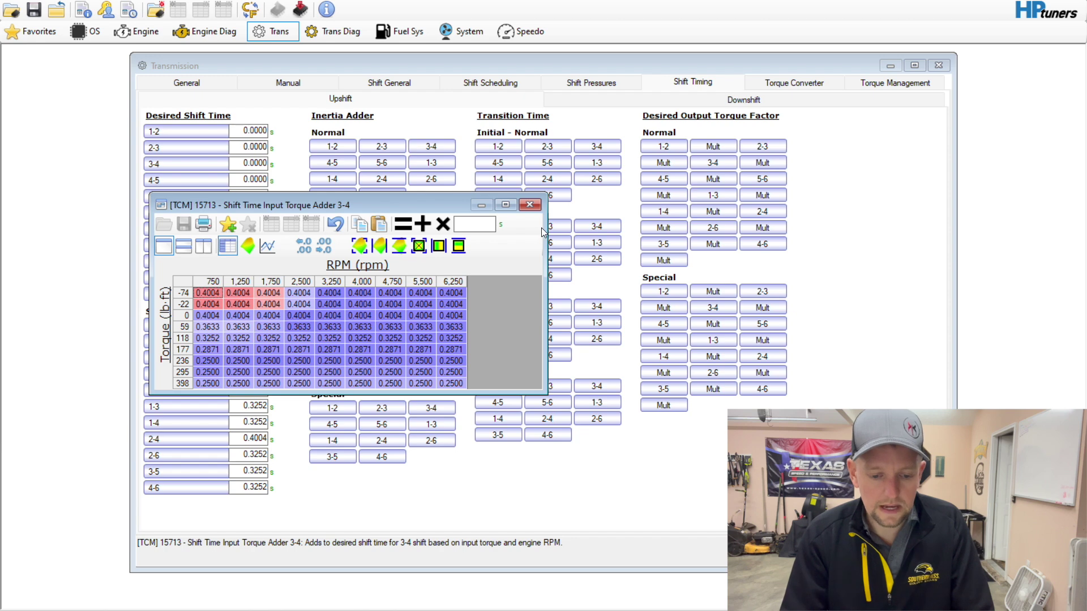
left_click(530, 205)
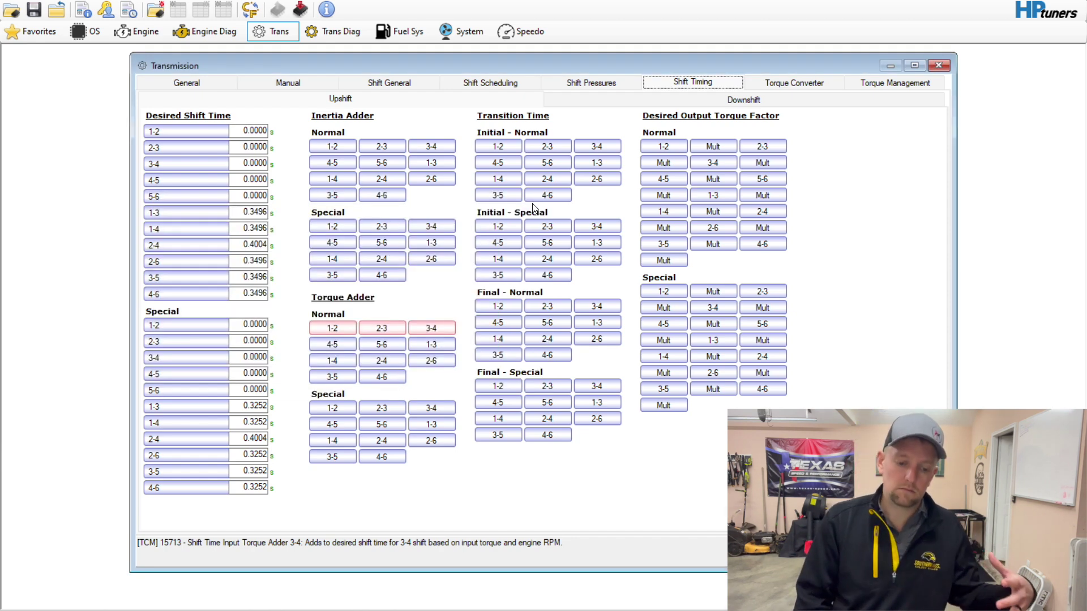
left_click(600, 84)
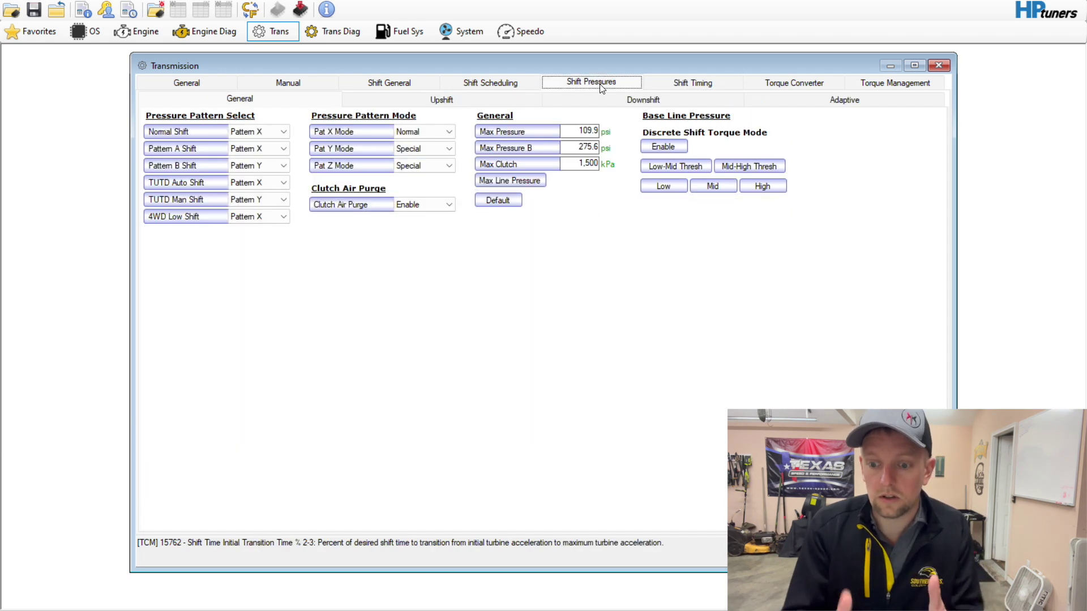
left_click(693, 83)
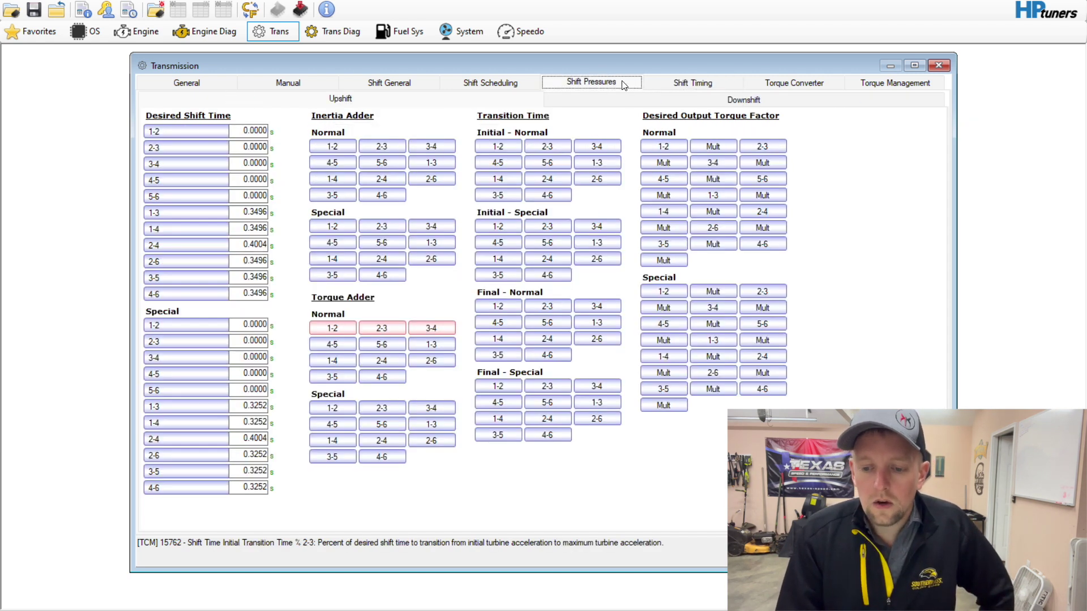
left_click(692, 83)
left_click(704, 106)
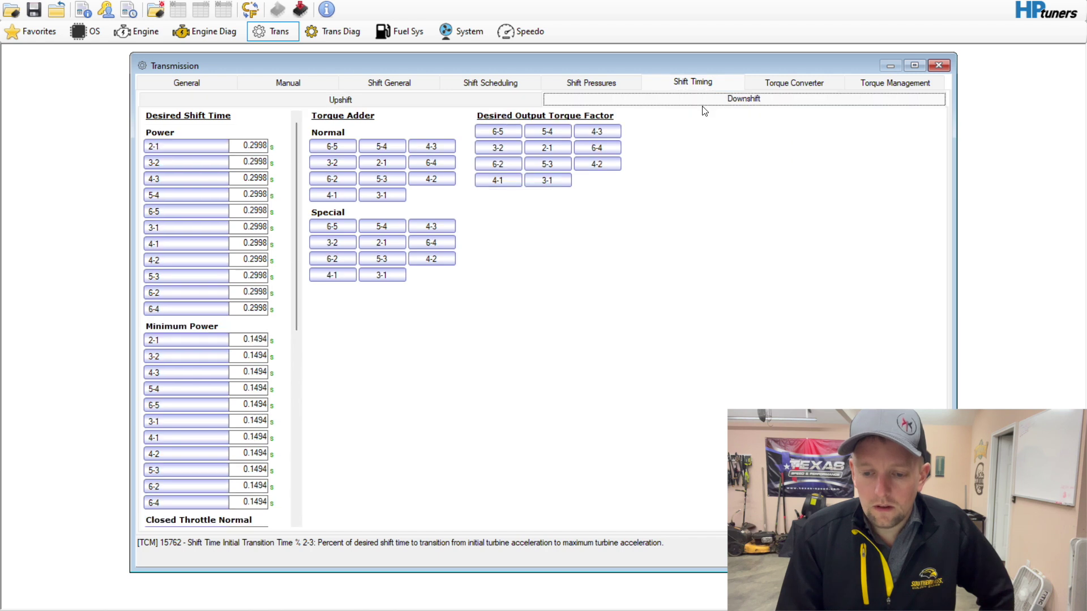
- Set the general Max Pressure for shift pressures to 175 psi
left_click(611, 85)
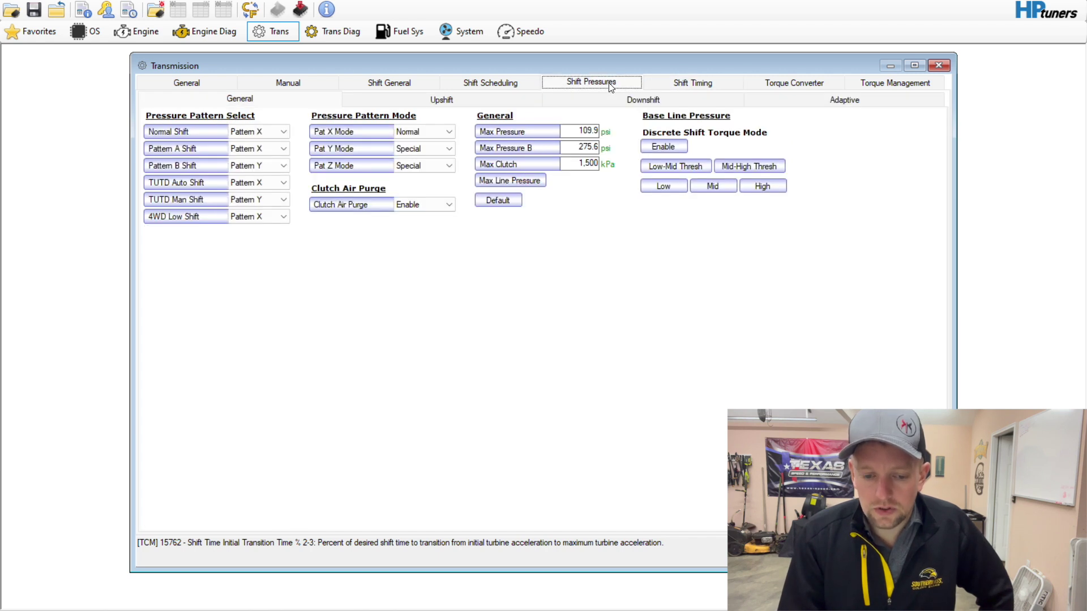
left_click(570, 131)
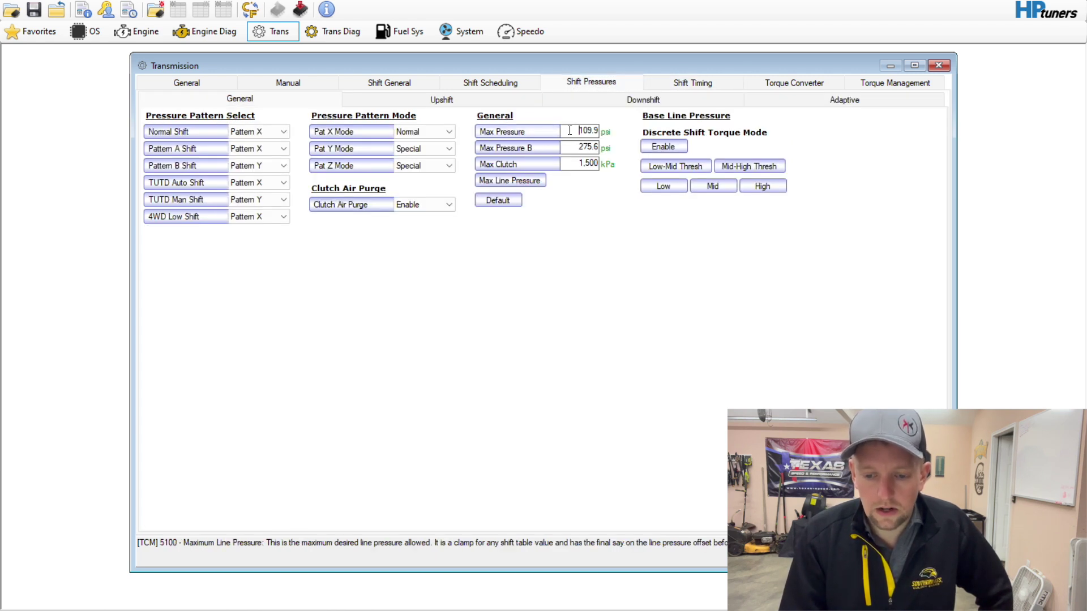
double_click(570, 131)
type("175")
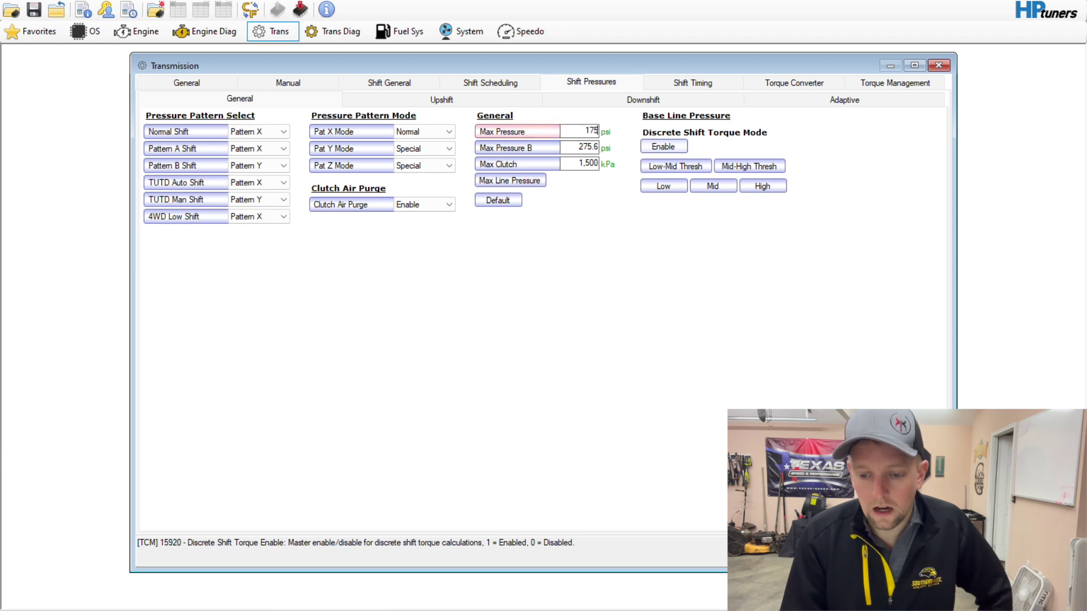
- Set the Max Line Pressure table to 175 psi at all RPM for gears D1 through D6 and N
left_click(537, 182)
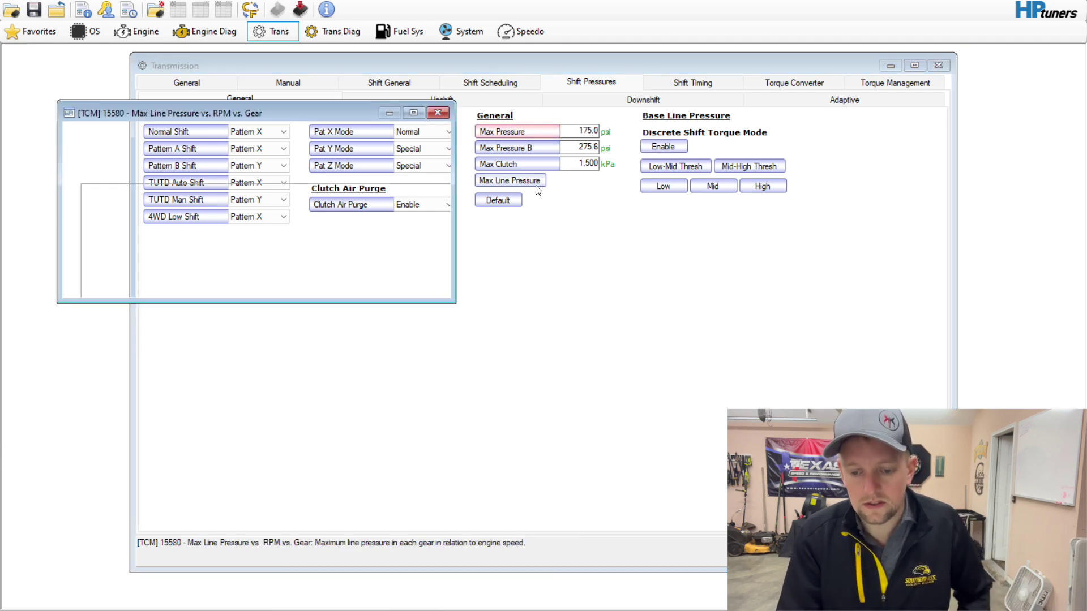
left_click_drag(123, 204, 88, 266)
left_click(377, 133)
type("175")
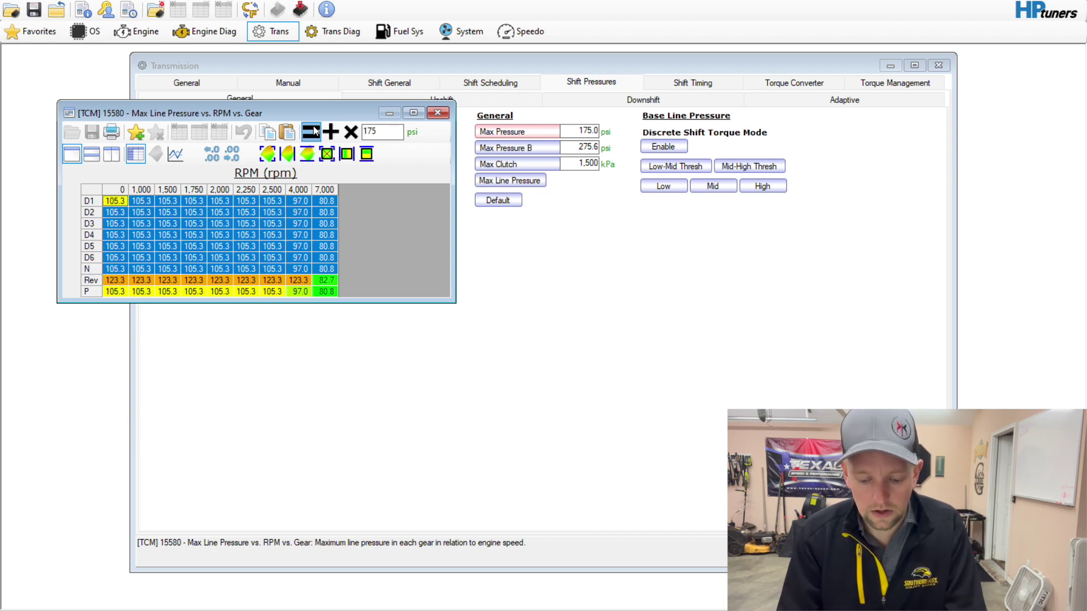
left_click(311, 132)
left_click(437, 113)
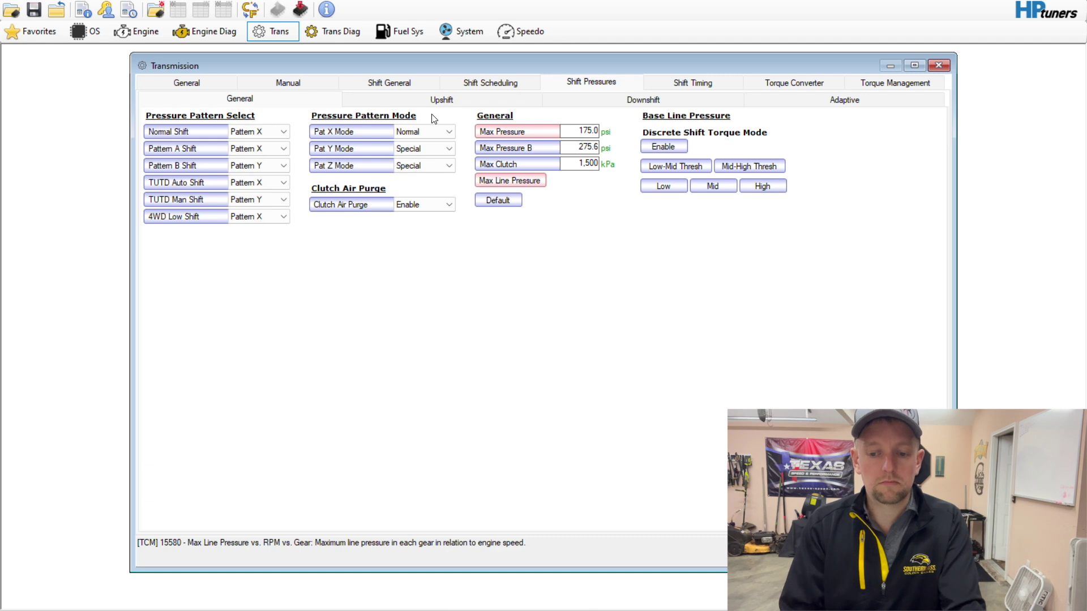
- Examine the Pattern X 1-2 upshift base pressure table across torque and oil temperature, and compare it with the Max Pressure setting
left_click(436, 99)
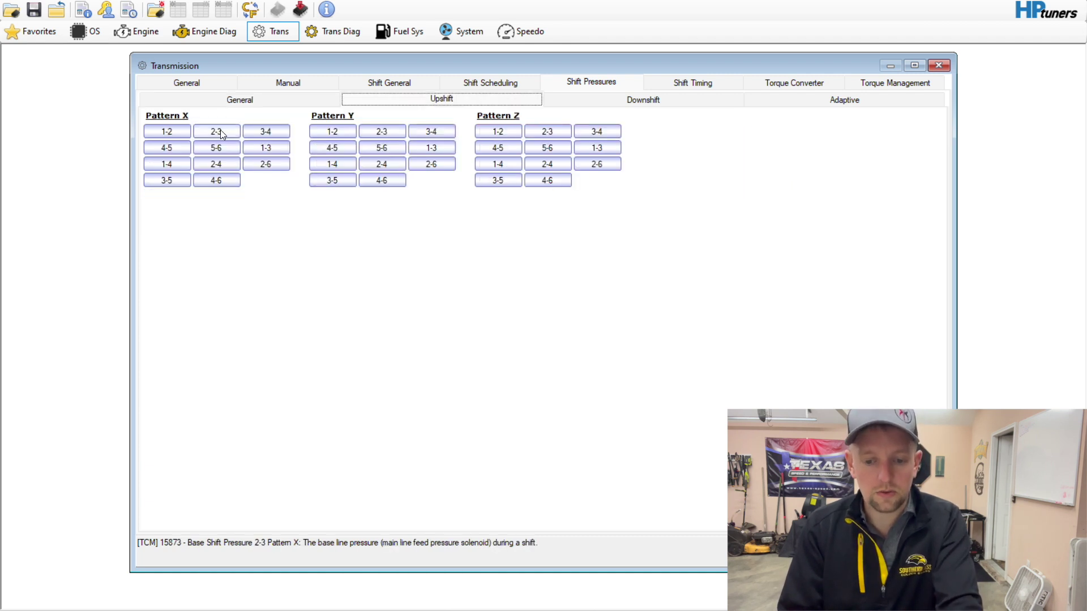
left_click(169, 132)
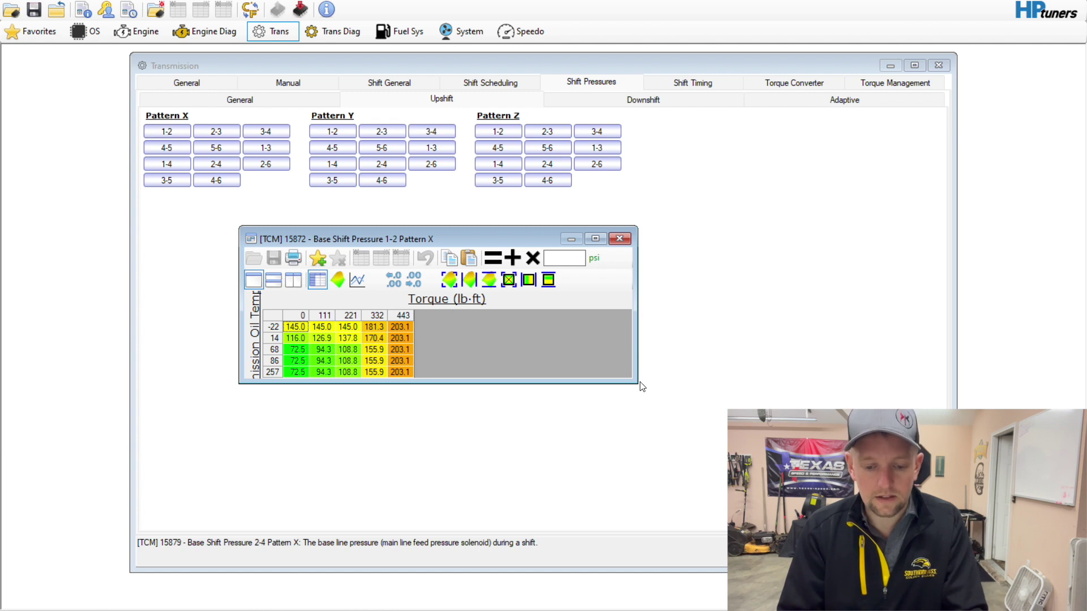
left_click_drag(642, 386, 765, 485)
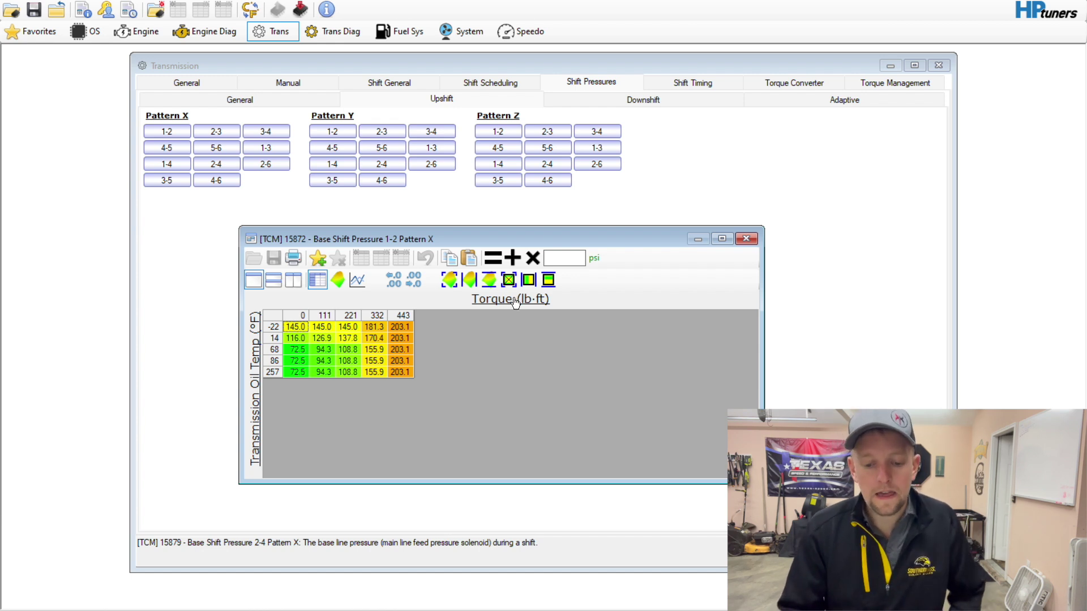
left_click_drag(304, 323, 353, 380)
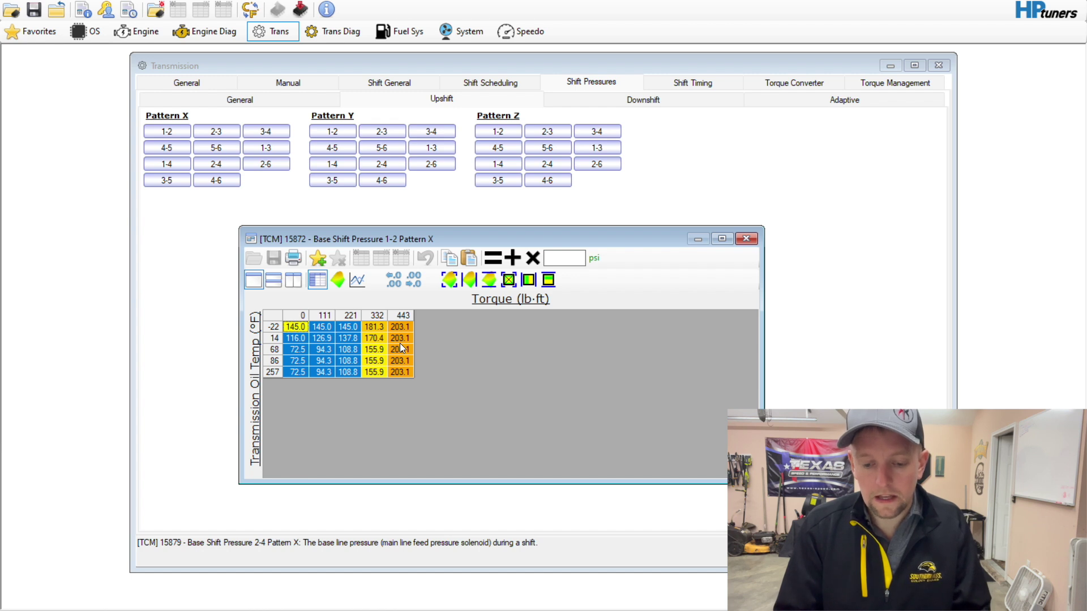
key("ctrl+a")
left_click(746, 239)
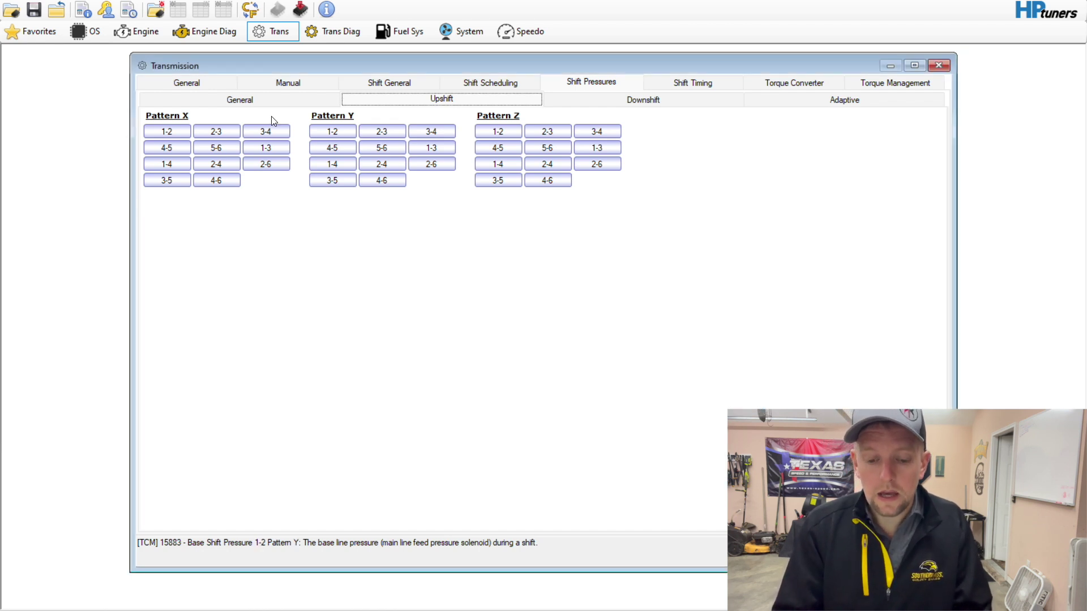
left_click(272, 102)
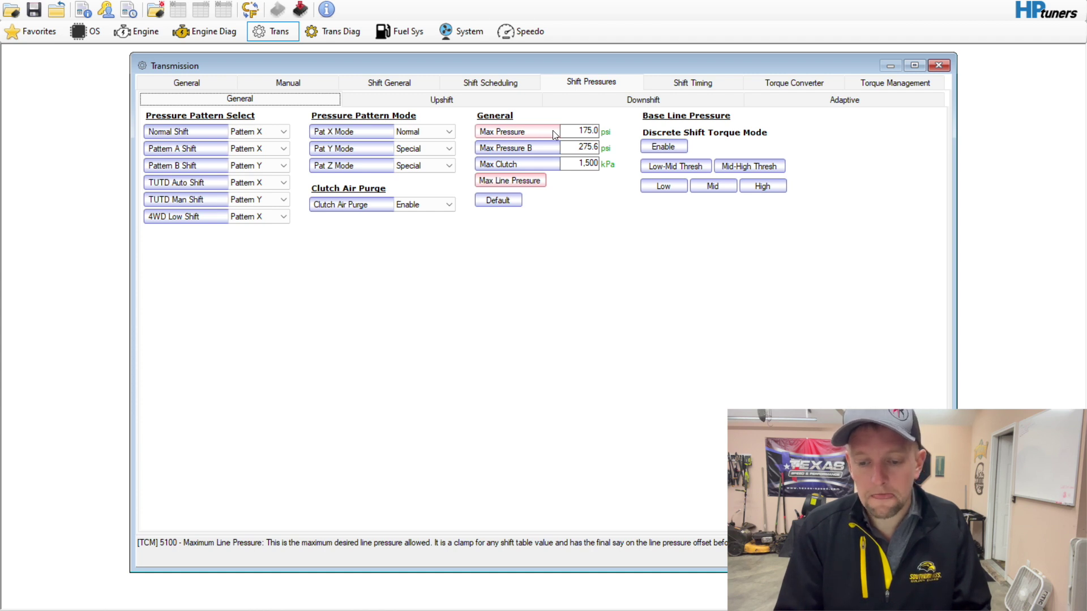
left_click(485, 101)
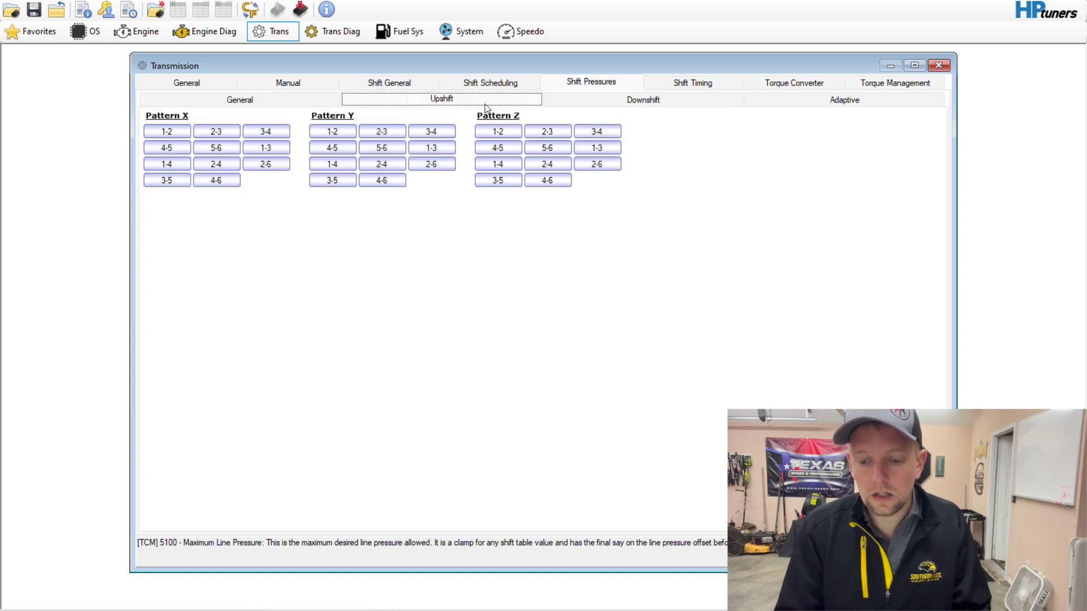
left_click(169, 133)
left_click_drag(341, 327, 350, 372)
left_click(348, 361)
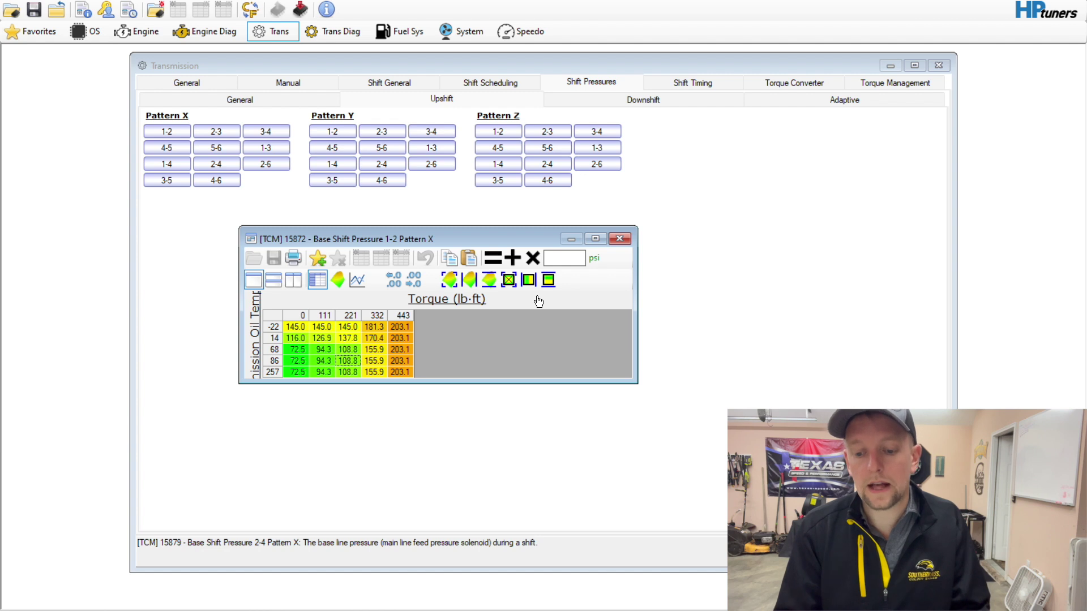
left_click_drag(348, 327, 387, 372)
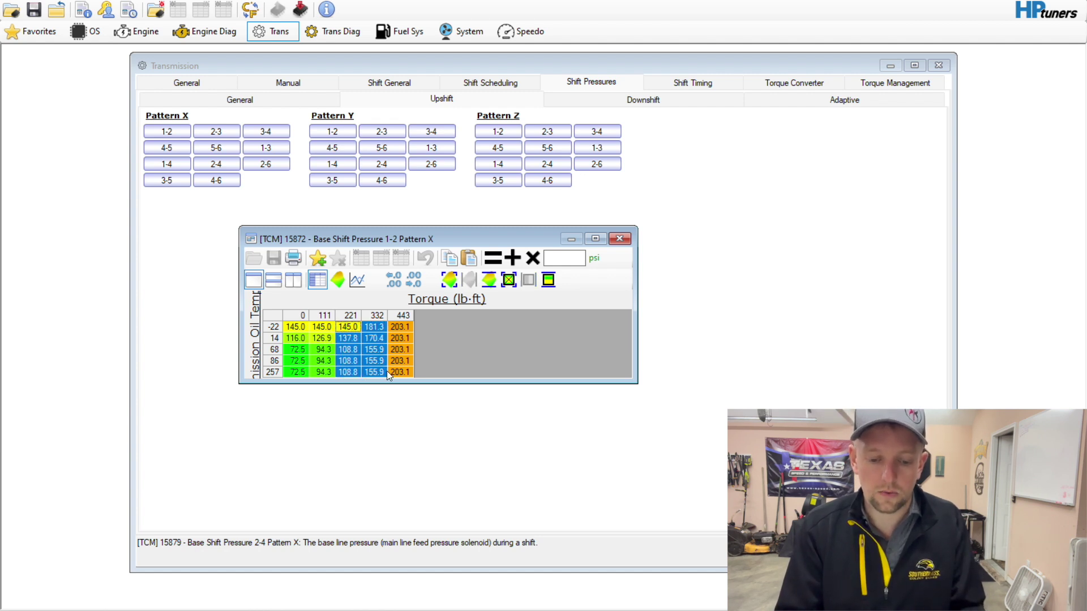
left_click(620, 239)
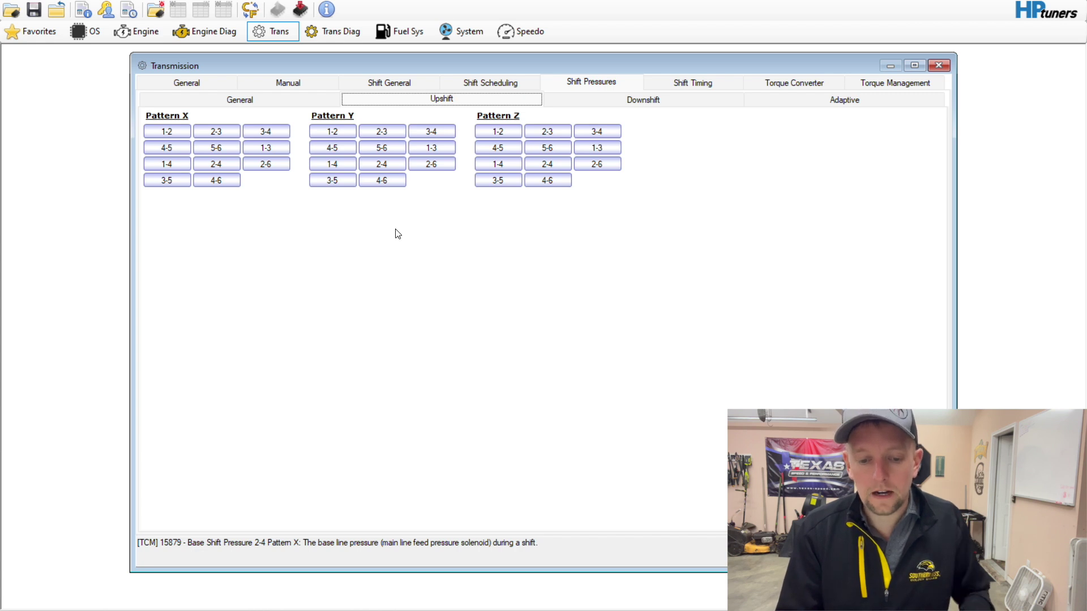
left_click(297, 101)
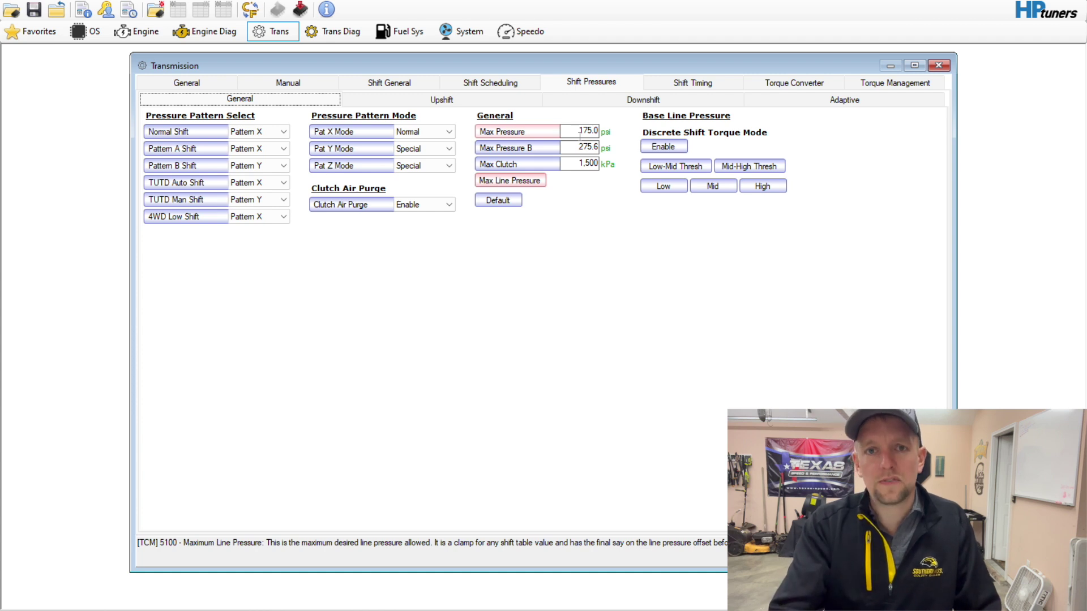
- Set the upshift torque management Torque Factor to 0.9 for the 1-2 and 2-3 shifts
left_click(895, 81)
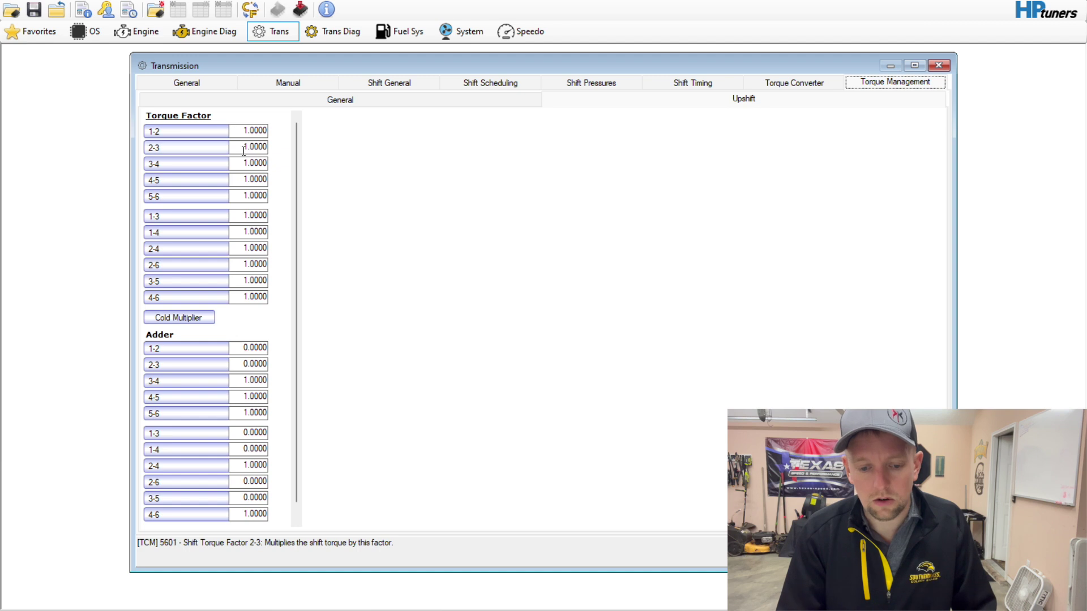
left_click(252, 131)
type(".9")
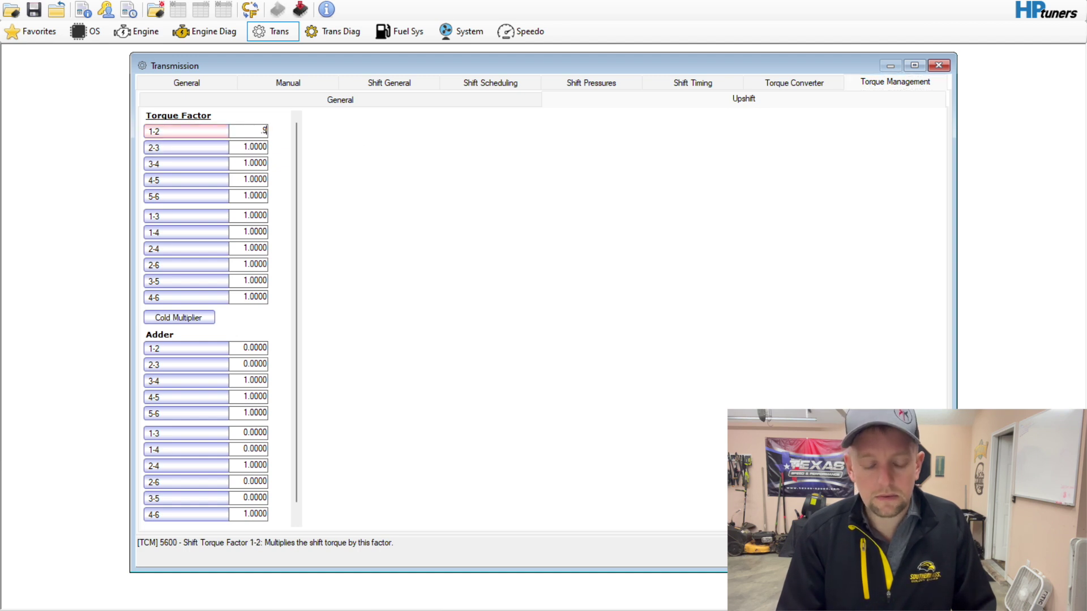
left_click(252, 146)
type(".9")
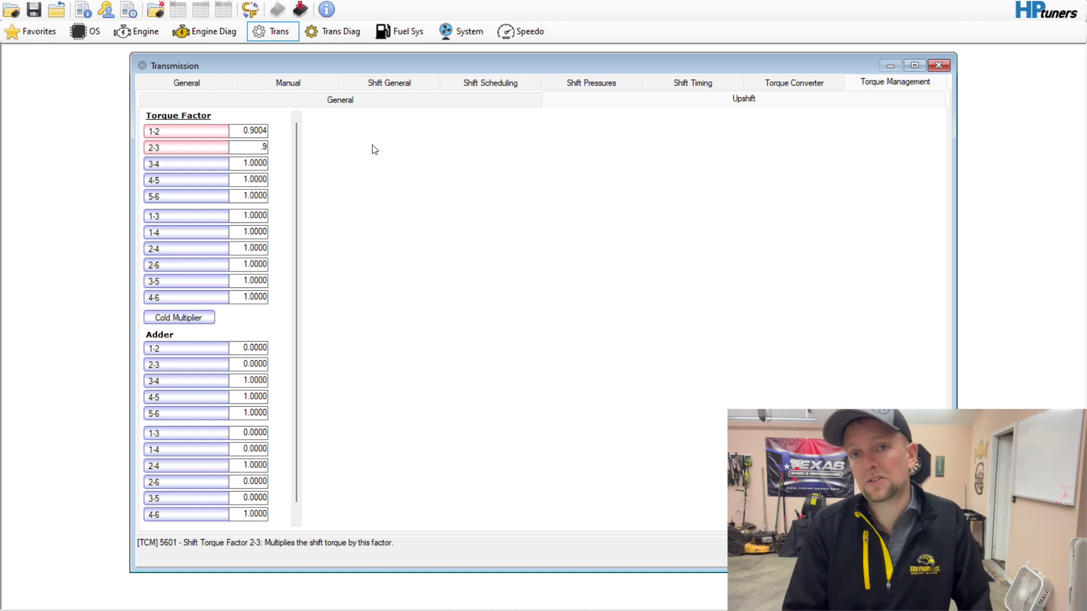
- Examine the engine's base Minimum Final Spark table across RPM and spark airmass, including the low-airmass and high-airmass cells, and close it
left_click(142, 33)
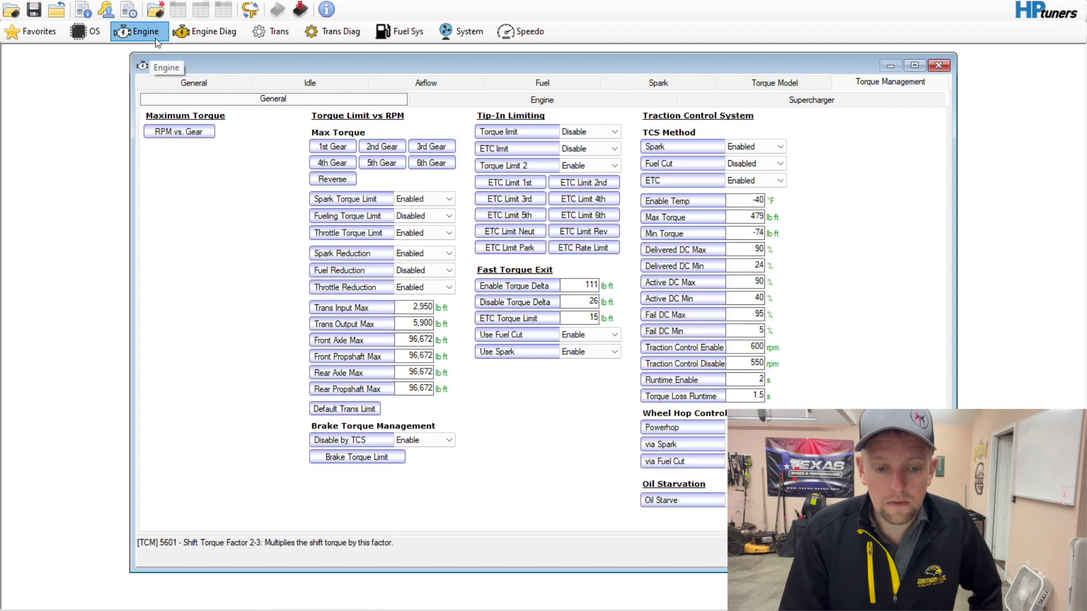
left_click(690, 82)
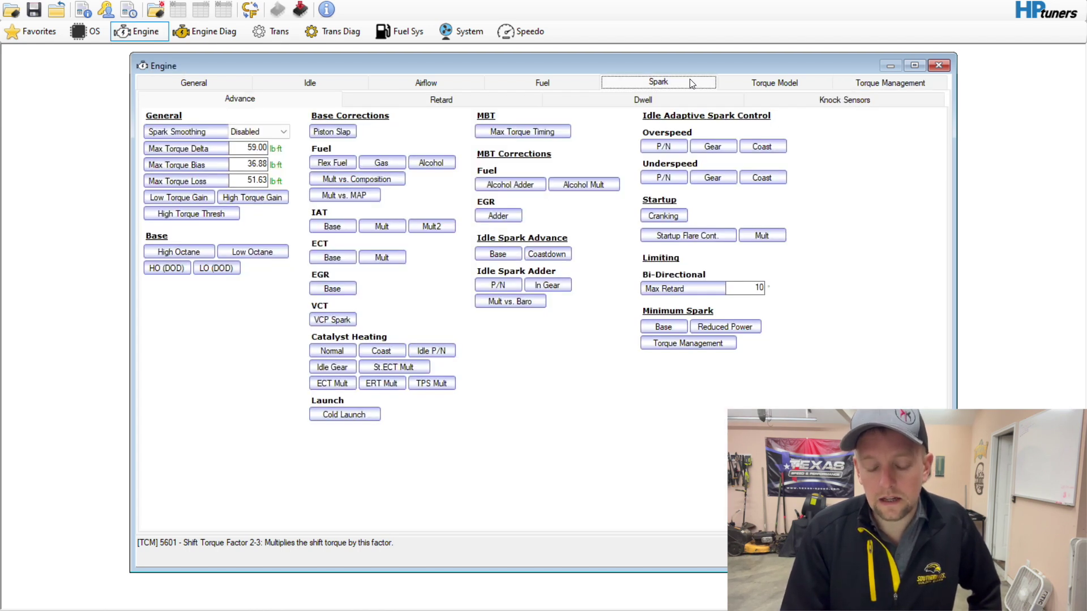
left_click(664, 327)
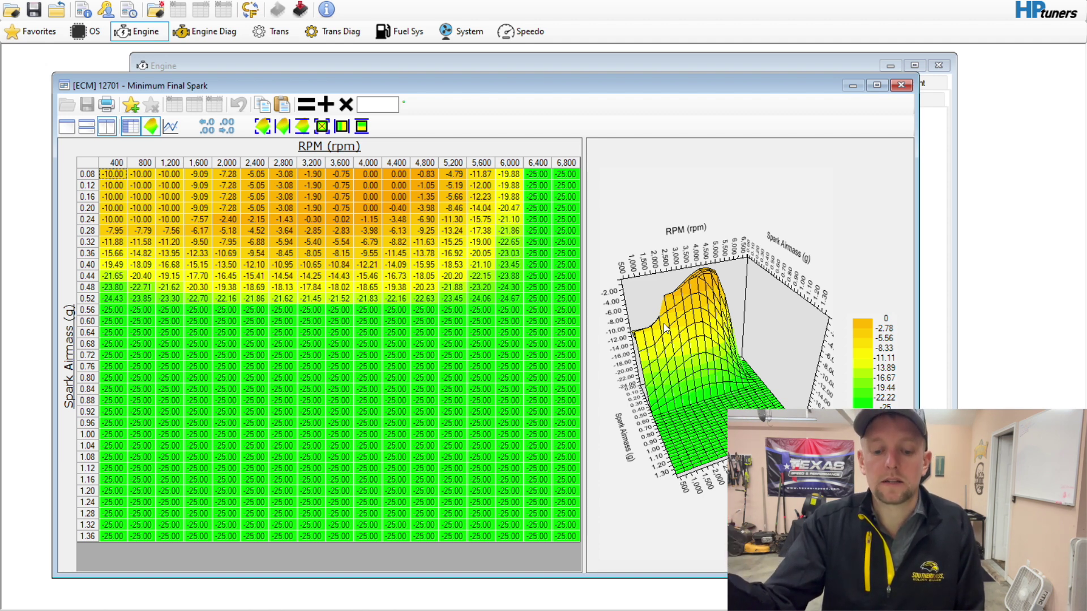
left_click(198, 230)
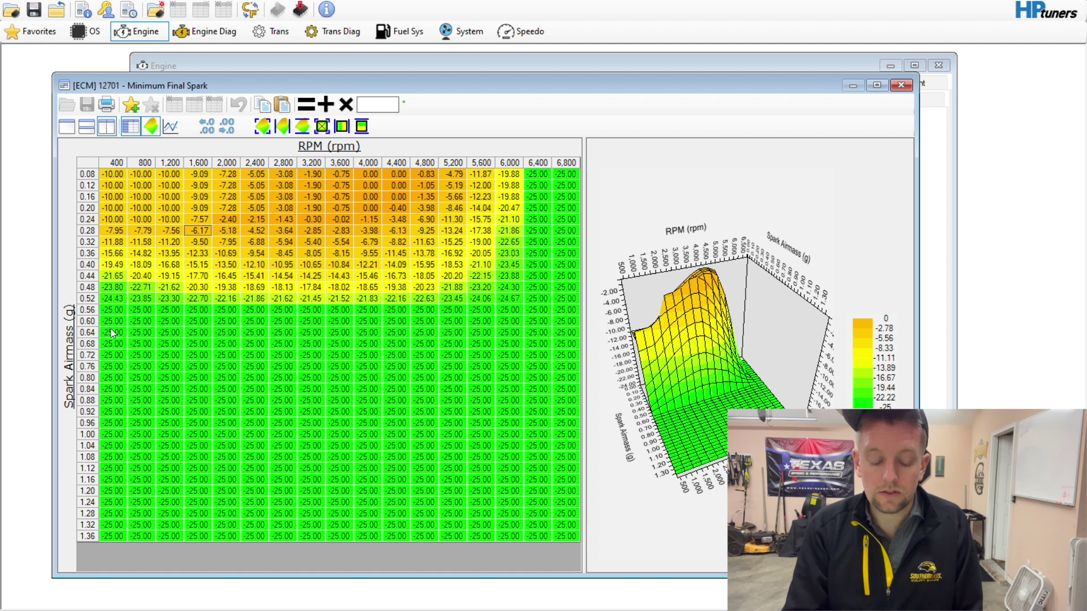
key("ctrl+shift+Right")
key("ctrl+shift+Down")
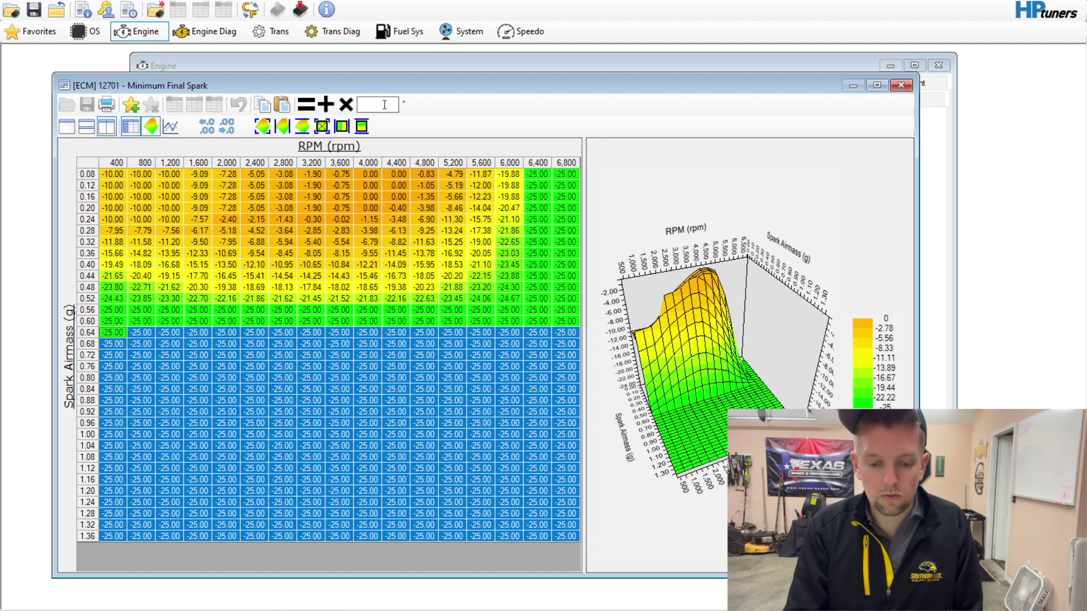
left_click(371, 247)
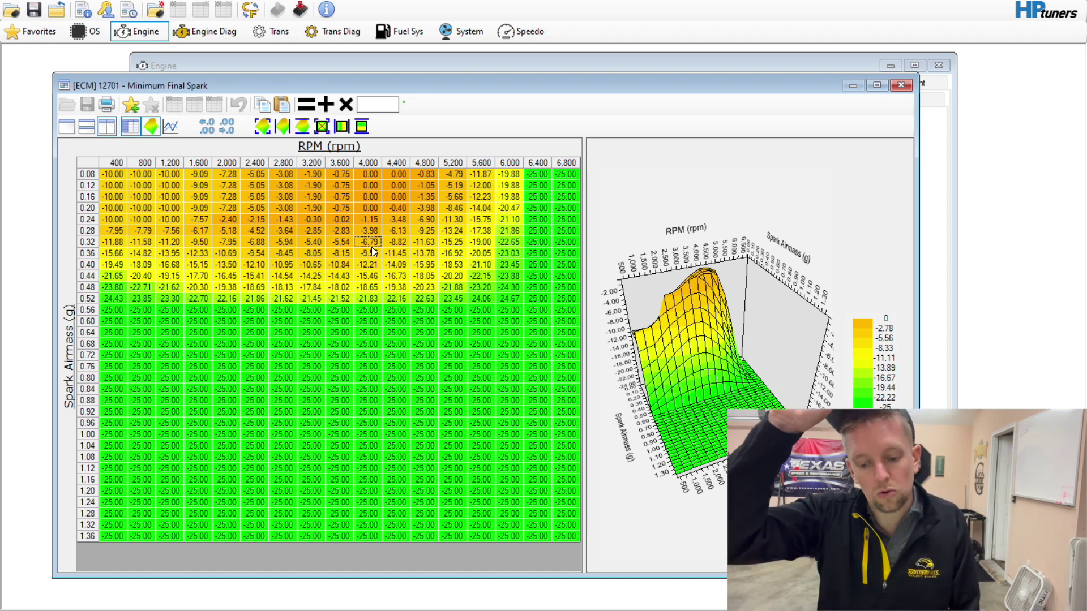
left_click(414, 219)
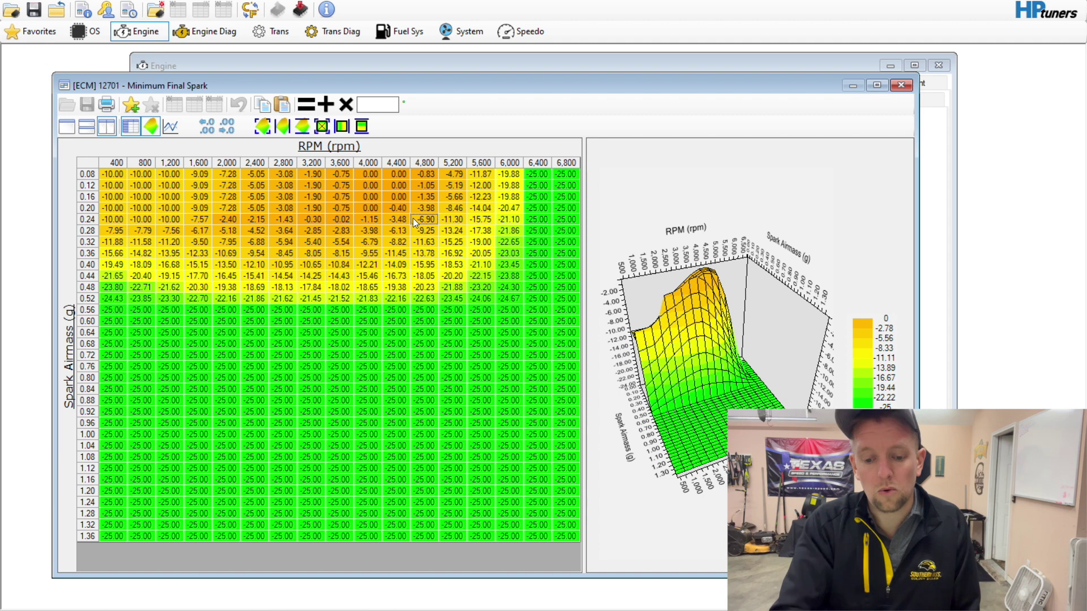
left_click_drag(104, 178, 152, 204)
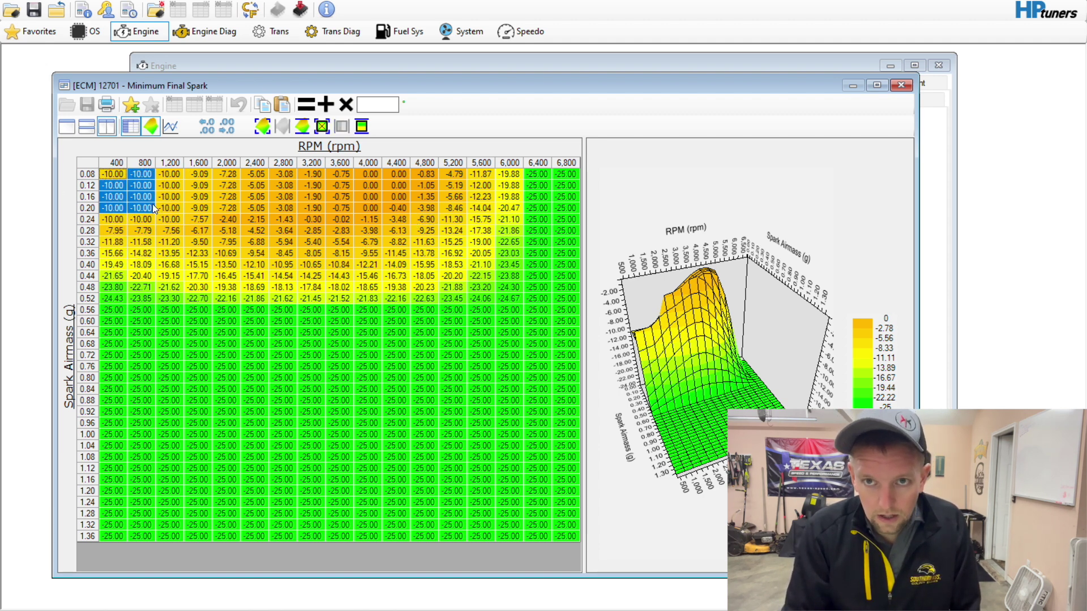
left_click(170, 231)
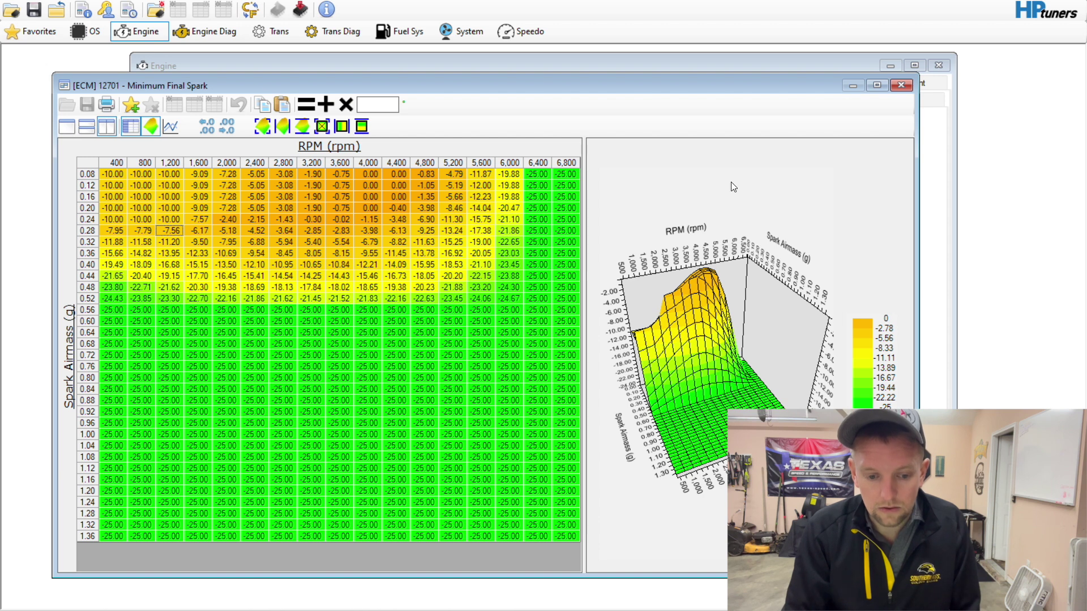
left_click(900, 85)
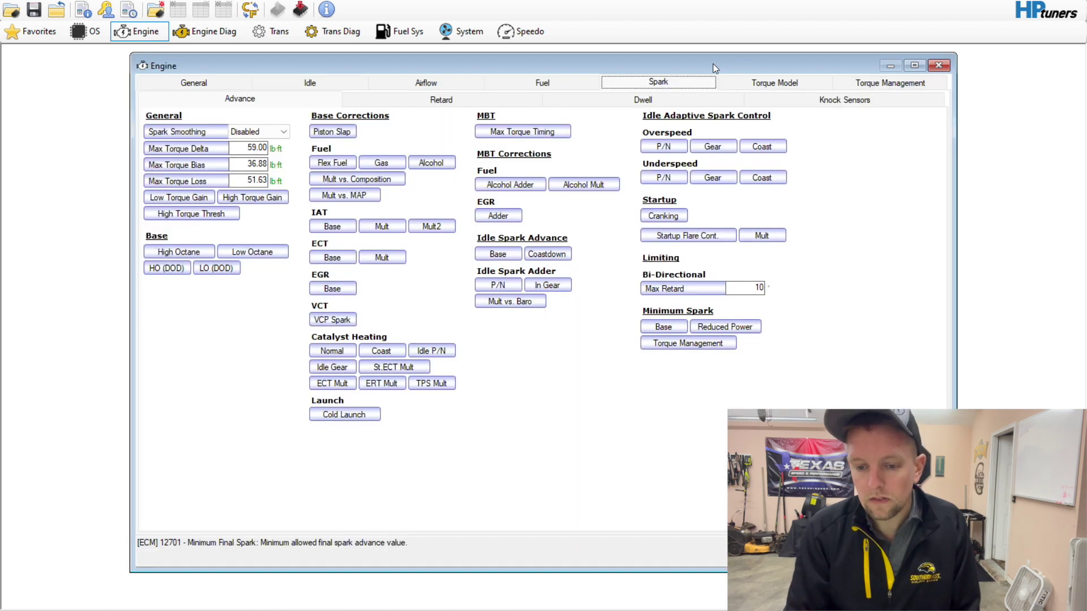
- Review the transmission's upshift timing, general shift pressure, shift scheduling and torque management settings
left_click(272, 31)
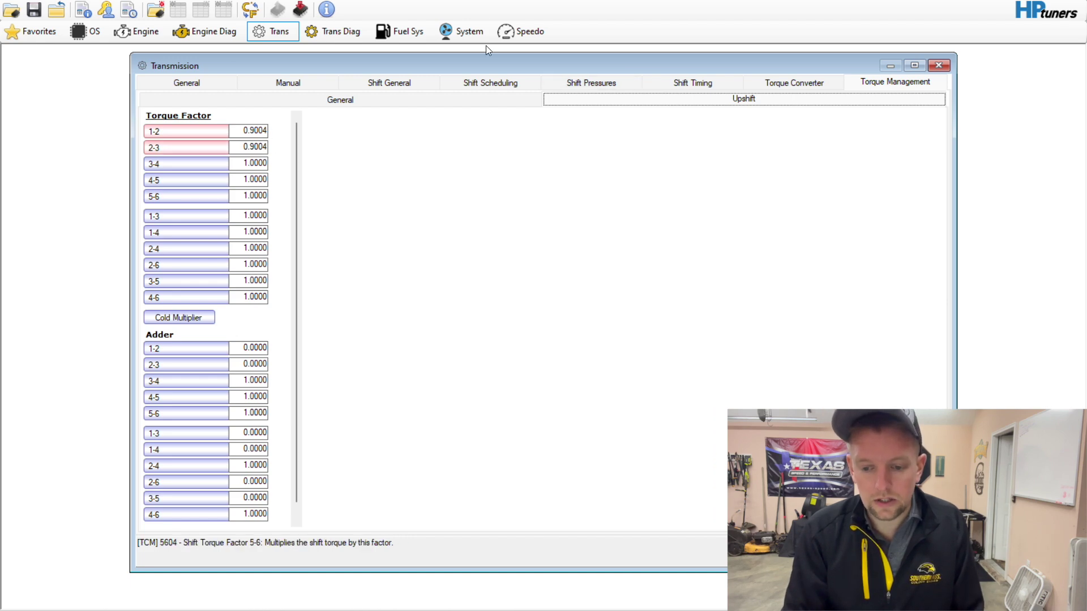
left_click(669, 83)
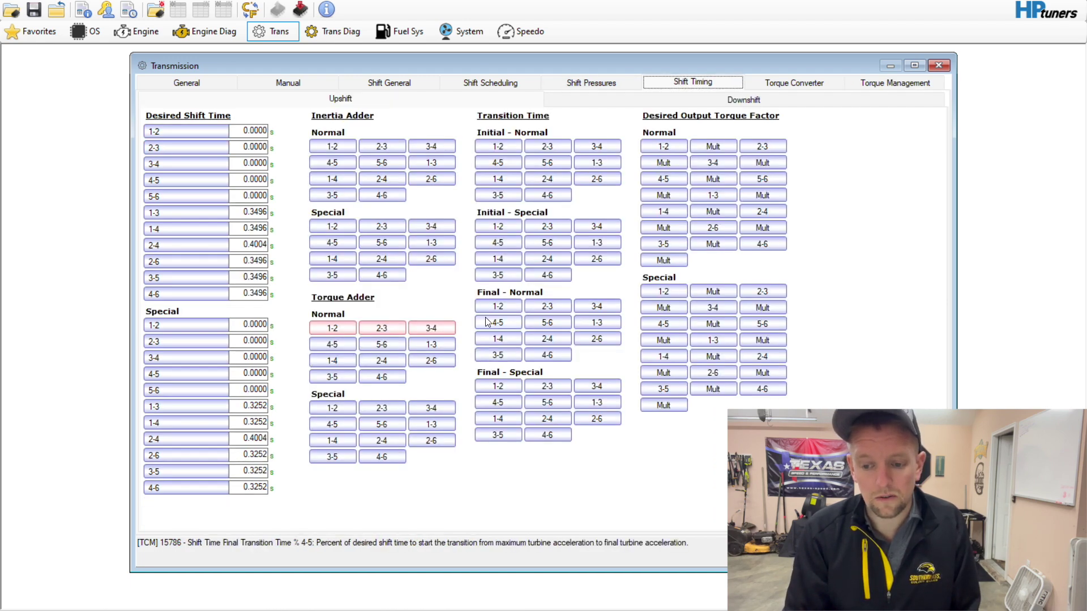
left_click(604, 84)
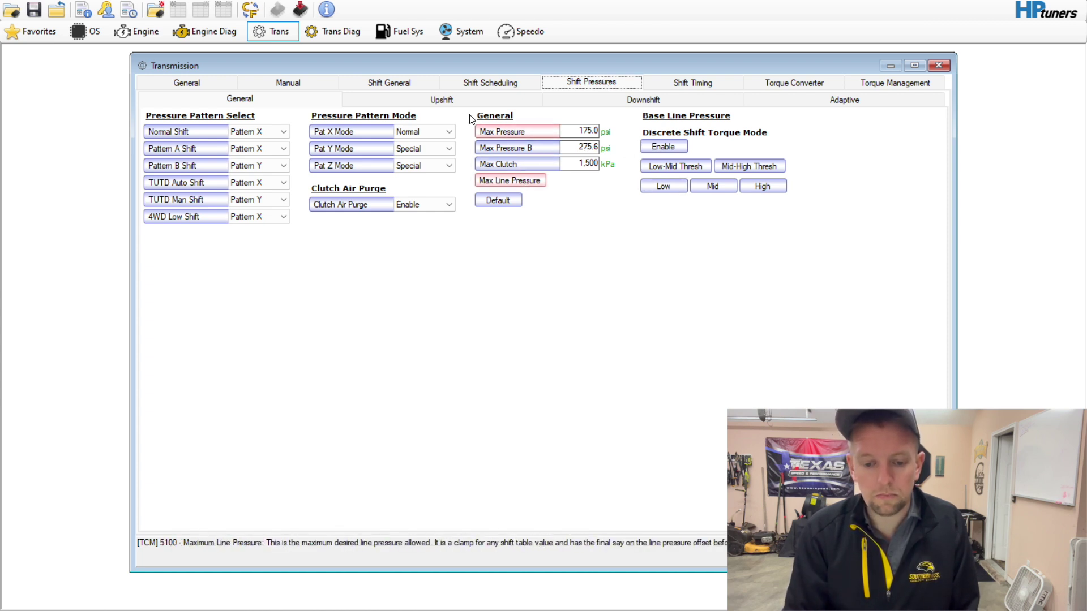
left_click(475, 83)
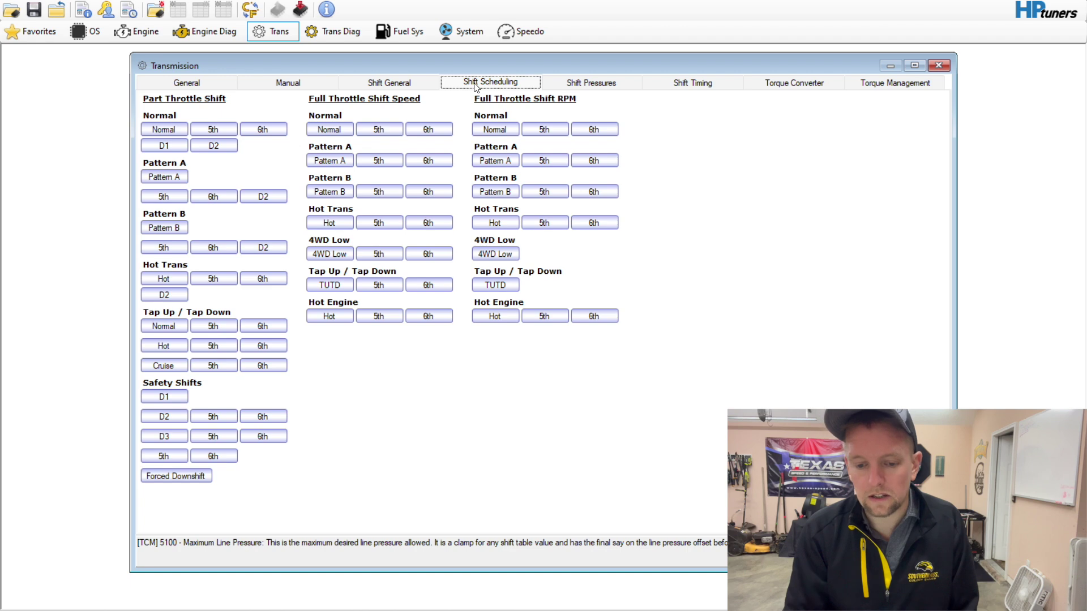
left_click(686, 82)
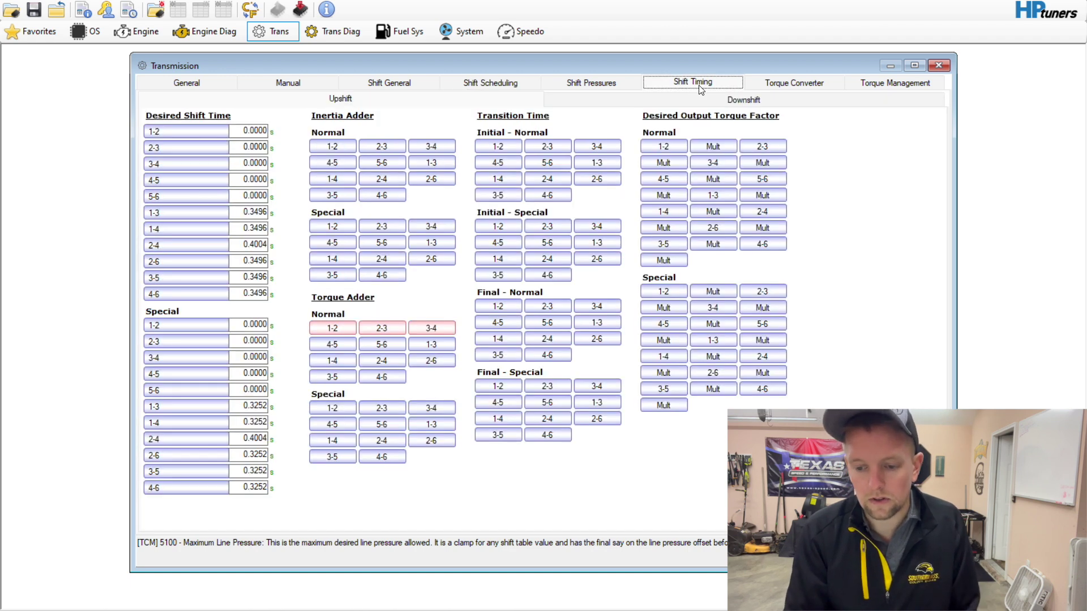
left_click(880, 82)
- Close the six-speed file and open 2017 Camaro 8 Speed Auto Stock File from the GM Gen 5 Stock Files folder
key("alt+F4")
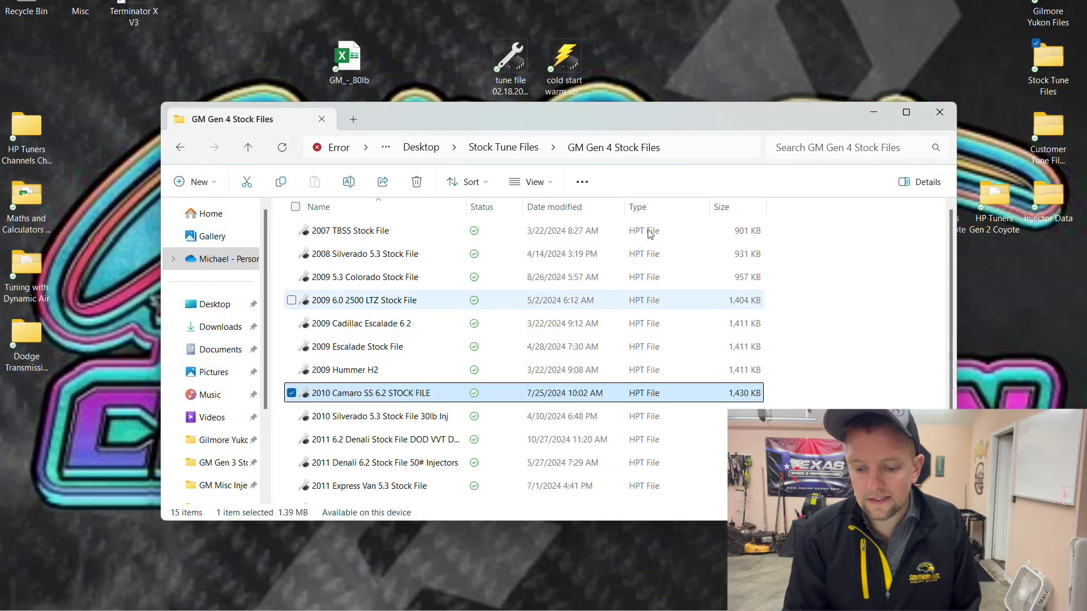
left_click(180, 147)
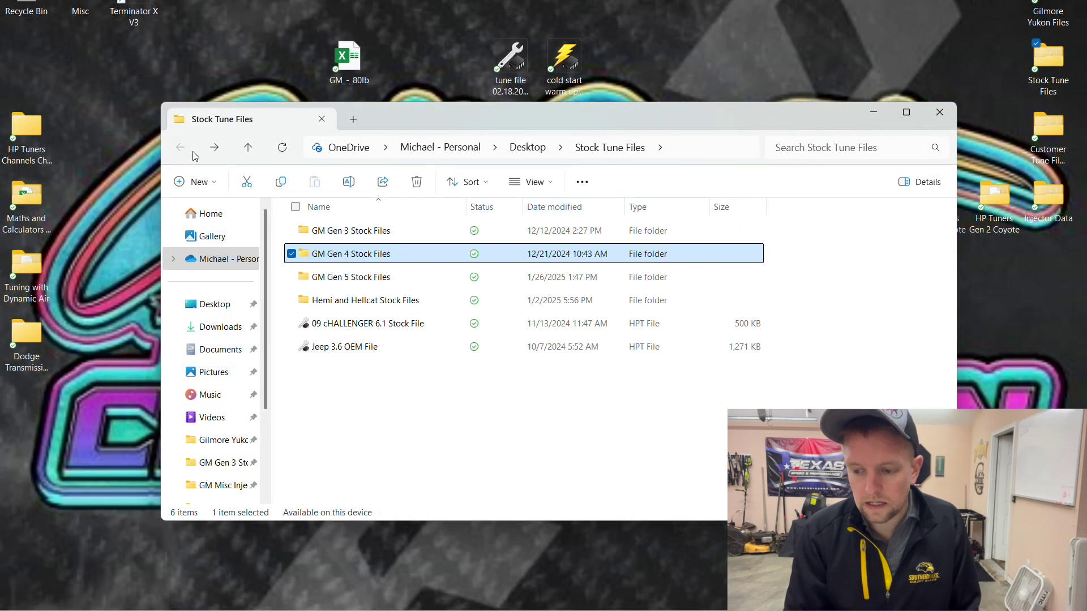
double_click(356, 273)
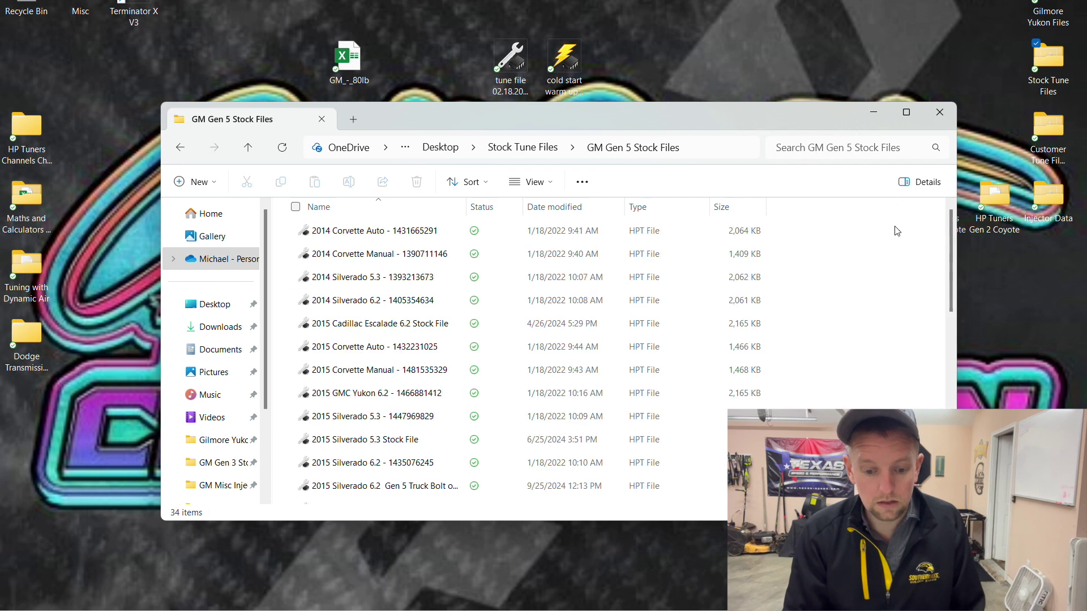
left_click_drag(952, 233, 952, 322)
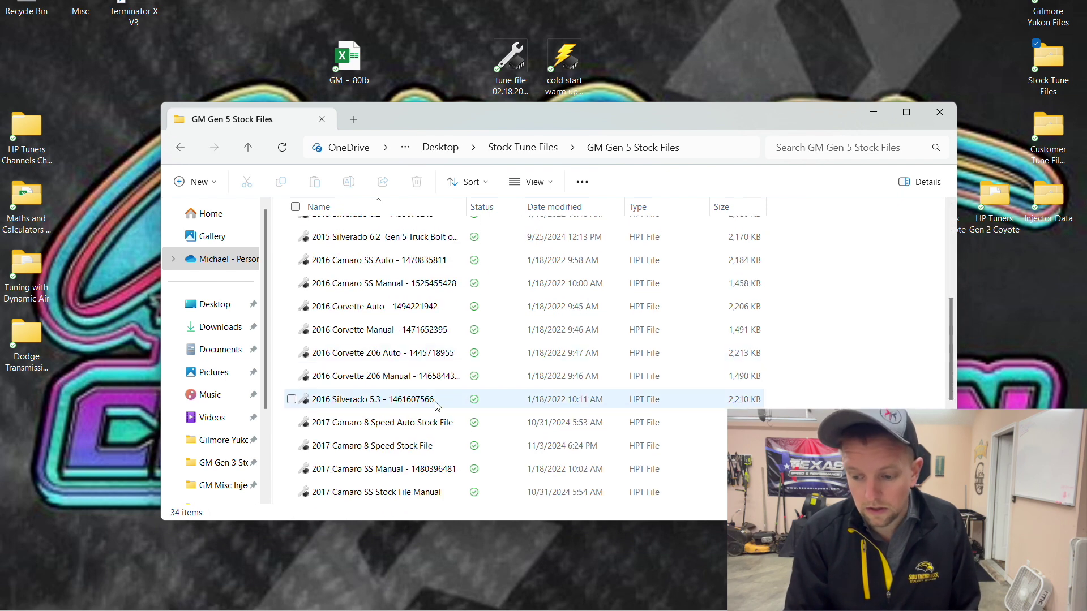
double_click(429, 423)
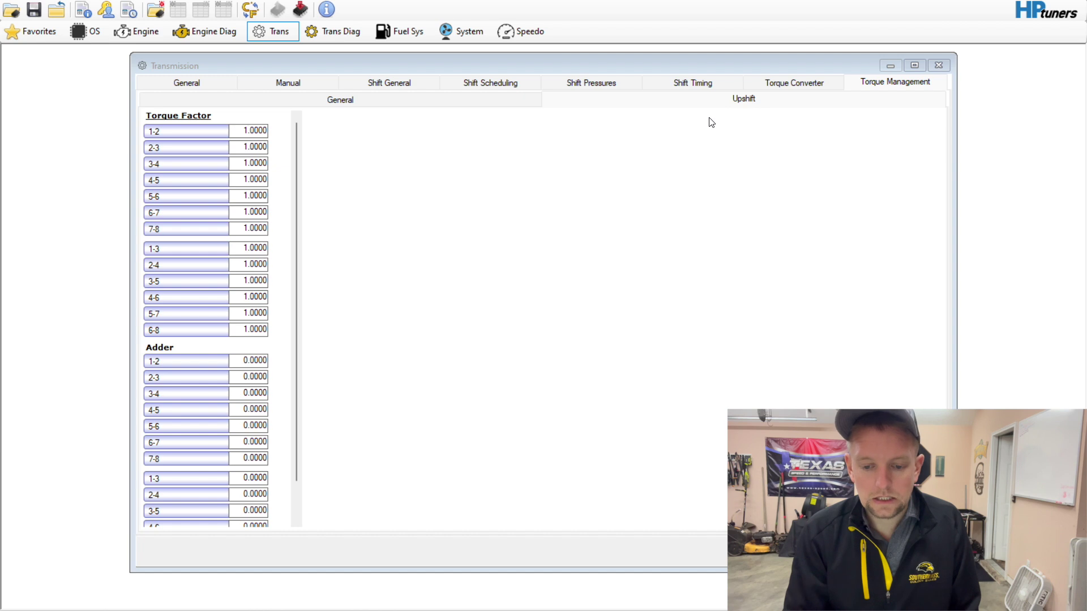
- Set the 1-2 Power upshift desired shift time to 0.4 s at all RPM for the 0, 55 and 111 lb·ft rows
left_click(340, 102)
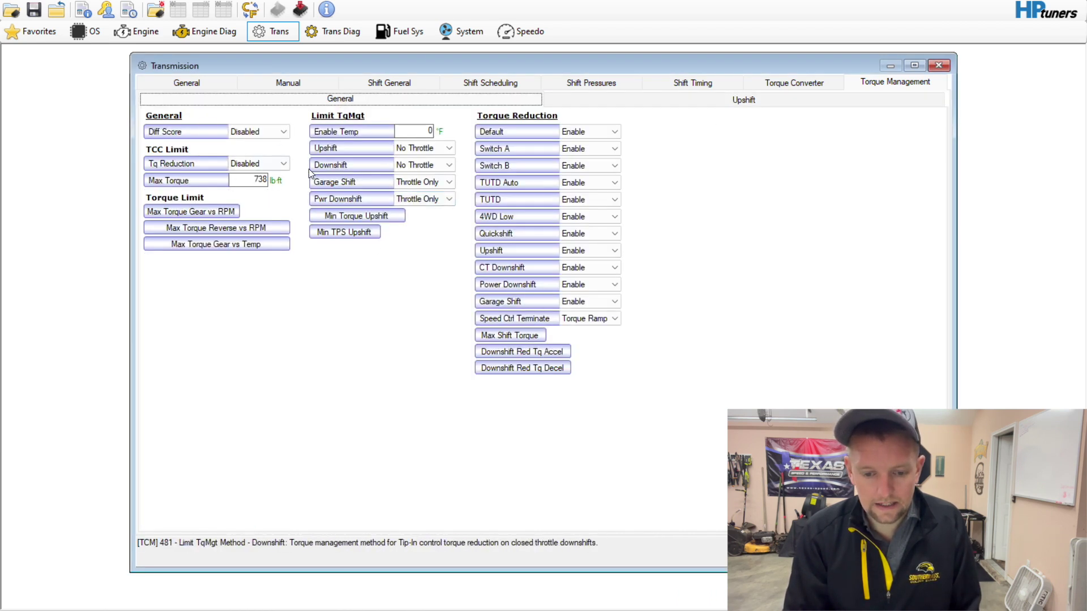
left_click(779, 86)
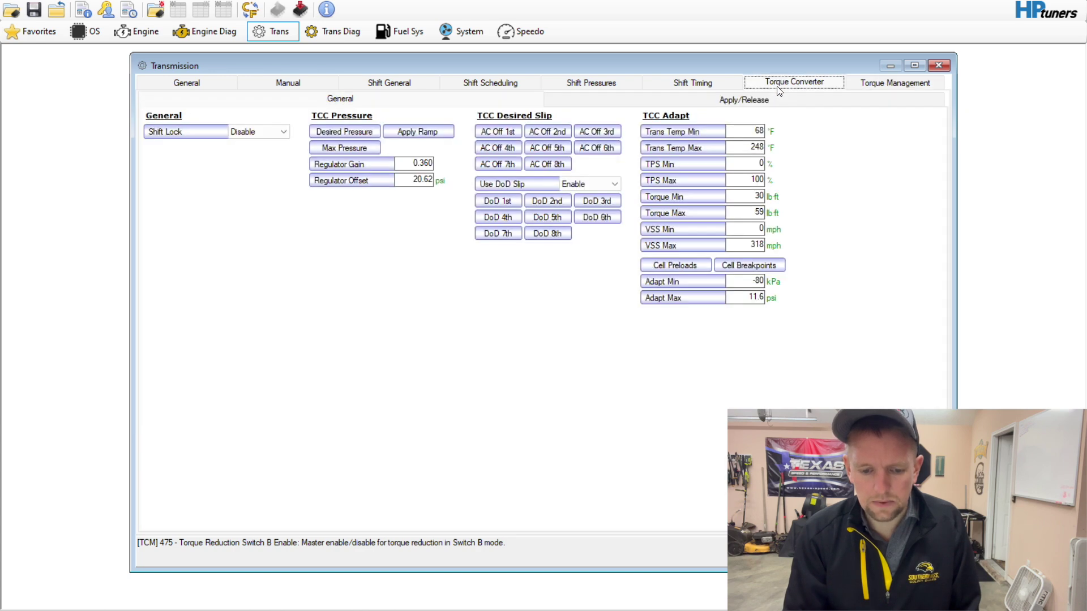
left_click(702, 86)
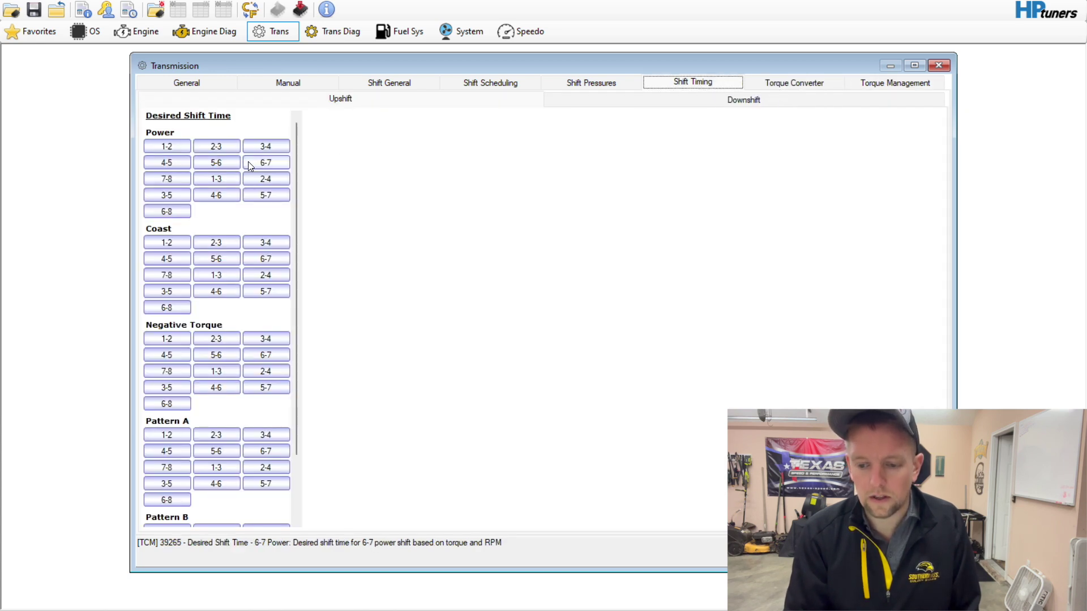
left_click(182, 148)
left_click_drag(148, 256, 151, 281)
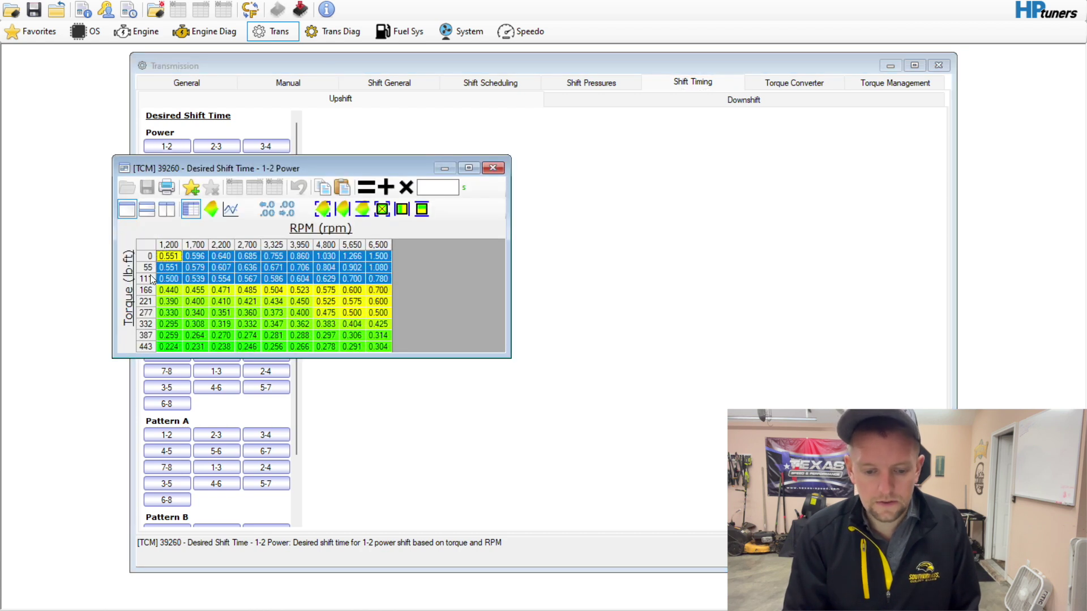
left_click(420, 188)
type(".4")
left_click(366, 188)
- Set the 332, 387 and 443 lb·ft rows of the 1-2 Power shift time table to 0.250 s
left_click_drag(153, 324, 175, 348)
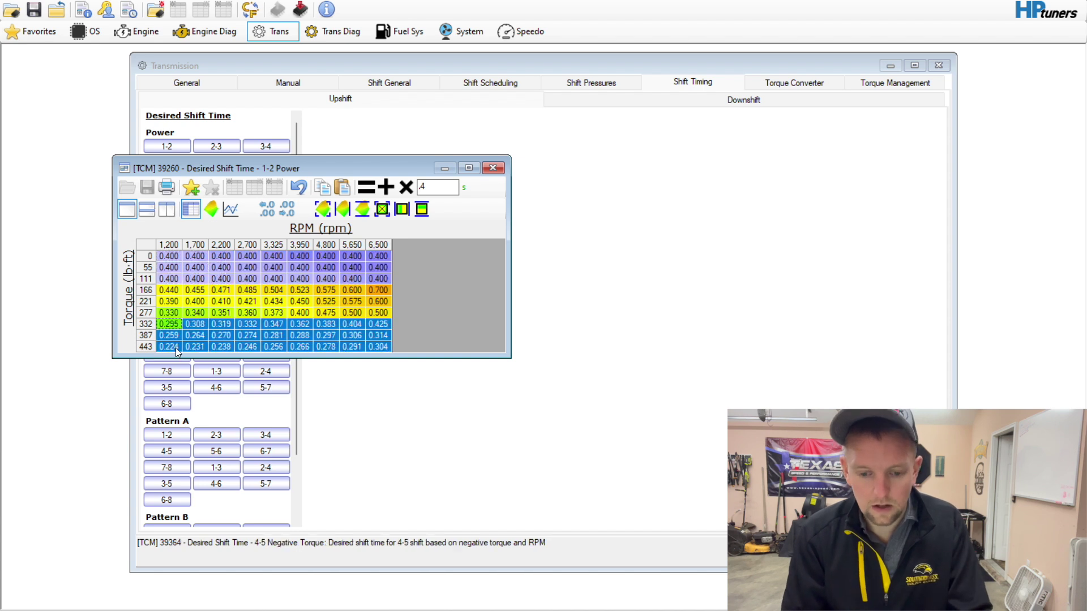
left_click(440, 187)
type(".250")
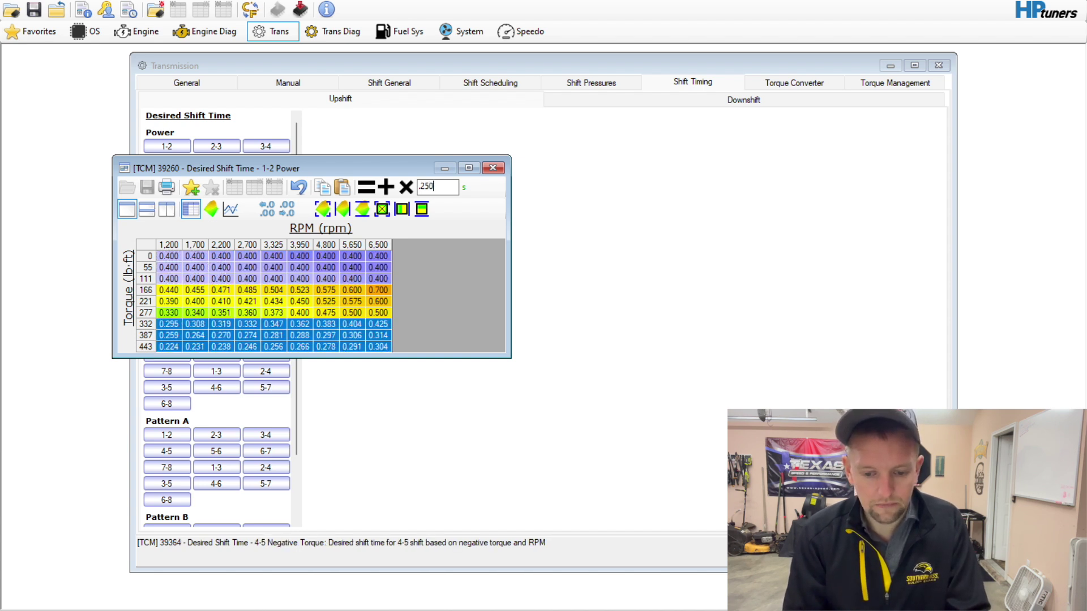
left_click(367, 188)
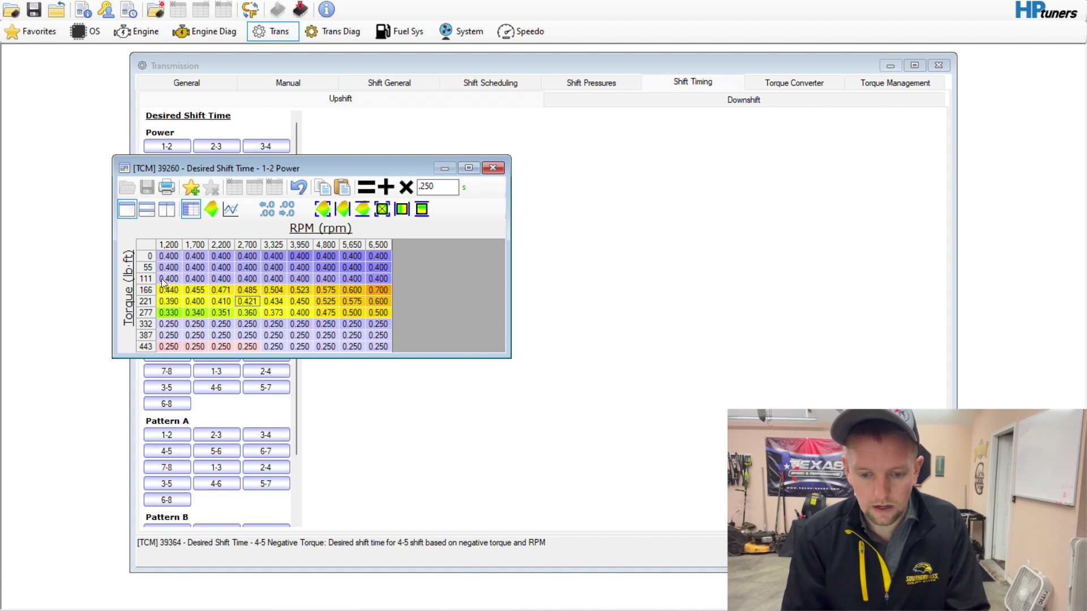
- Interpolate the 1-2 Power shift times vertically between the 111 and 332 lb·ft rows and close the table
left_click(144, 279)
left_click_drag(145, 283, 146, 324)
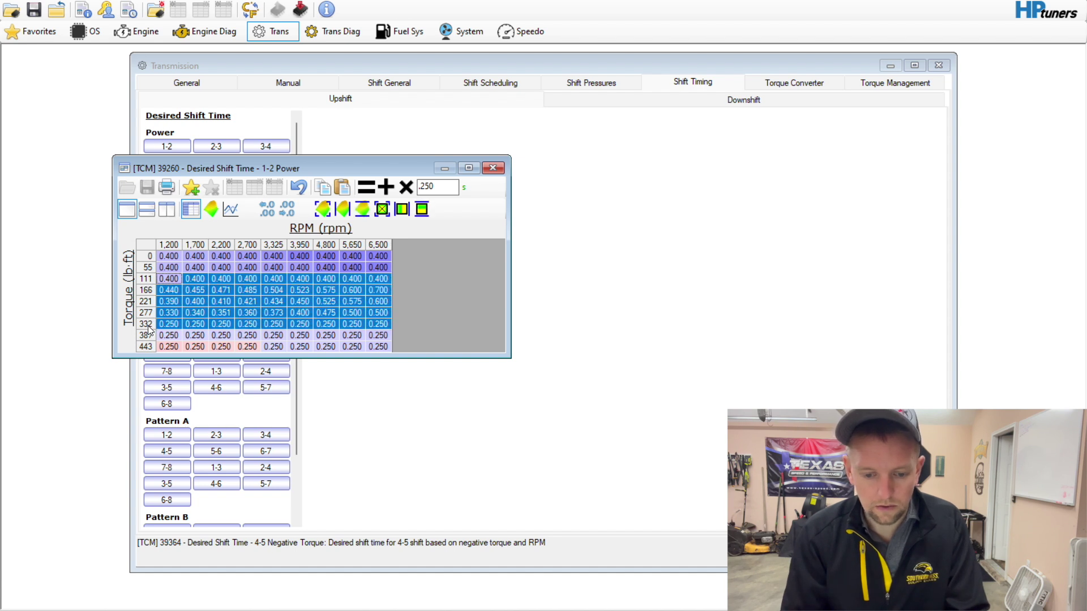
left_click(422, 209)
left_click(149, 245)
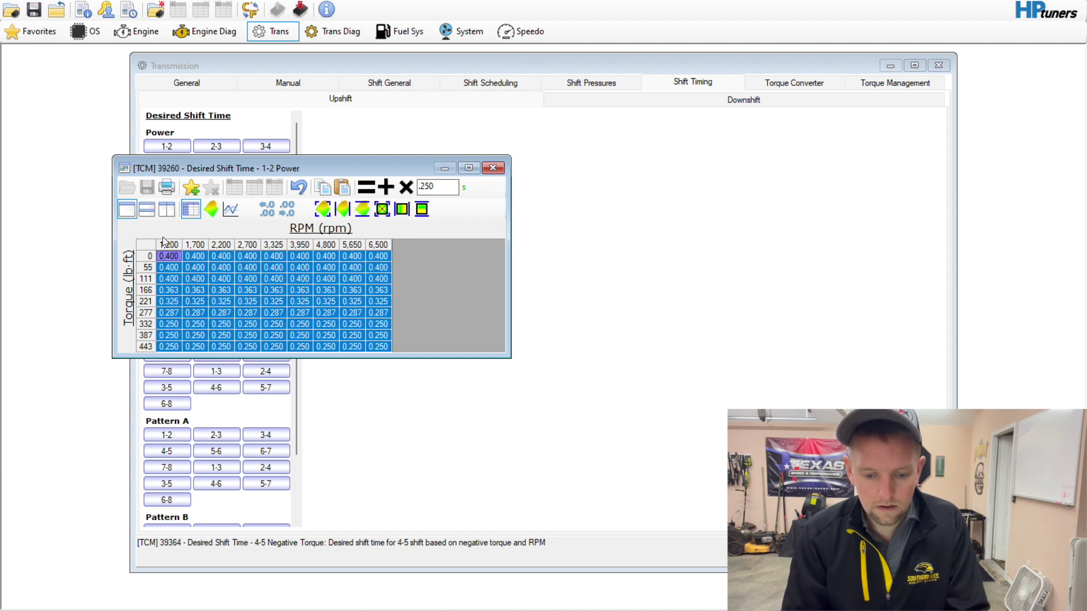
left_click(493, 169)
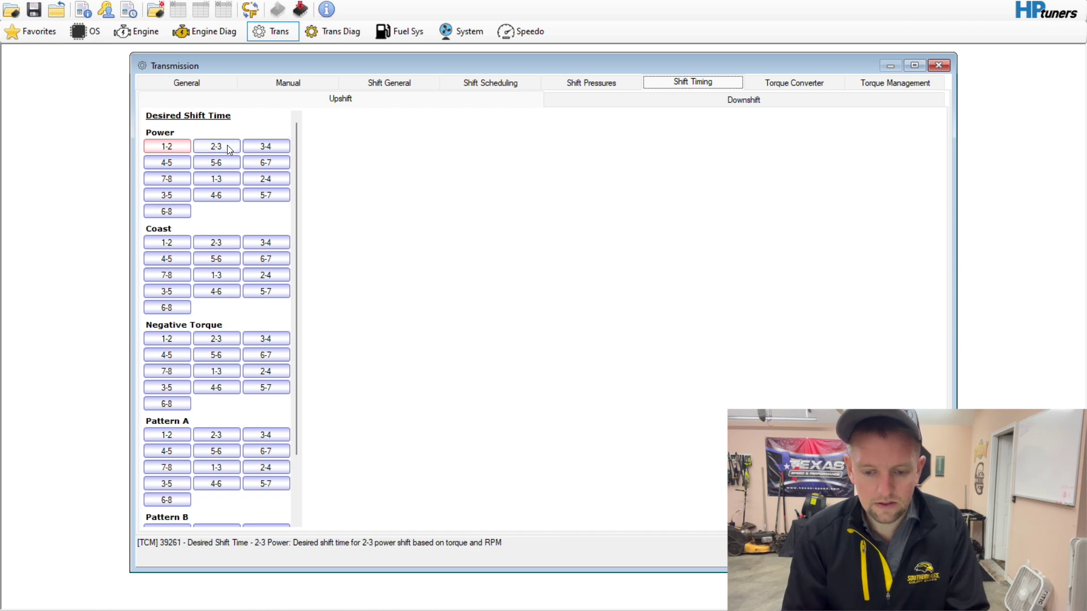
- Set the maximum line pressure in the shift pressure settings to 175 psi
left_click_drag(294, 291, 294, 317)
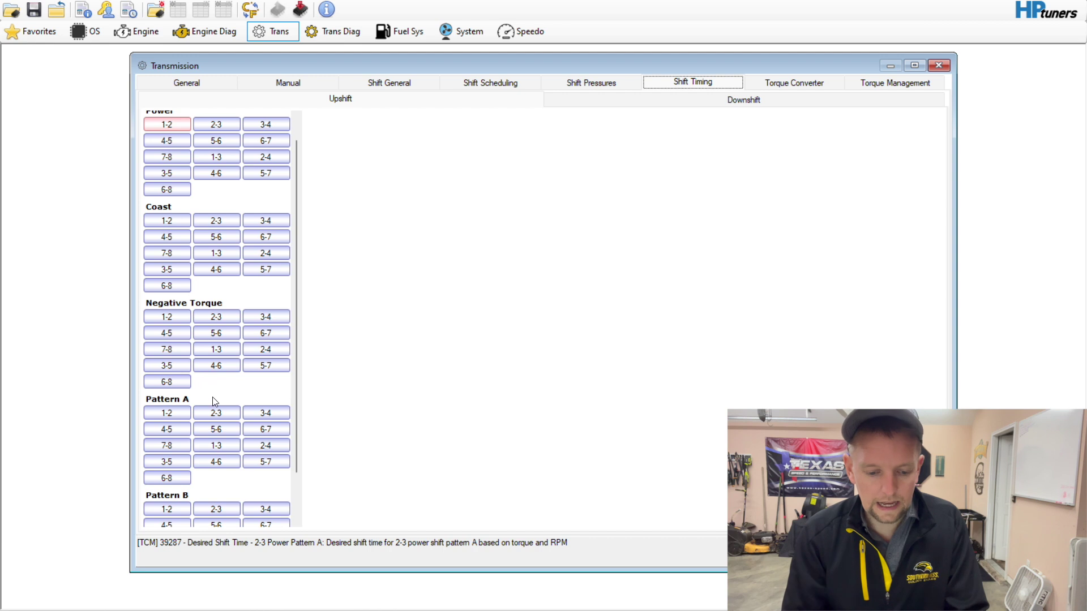
left_click(573, 88)
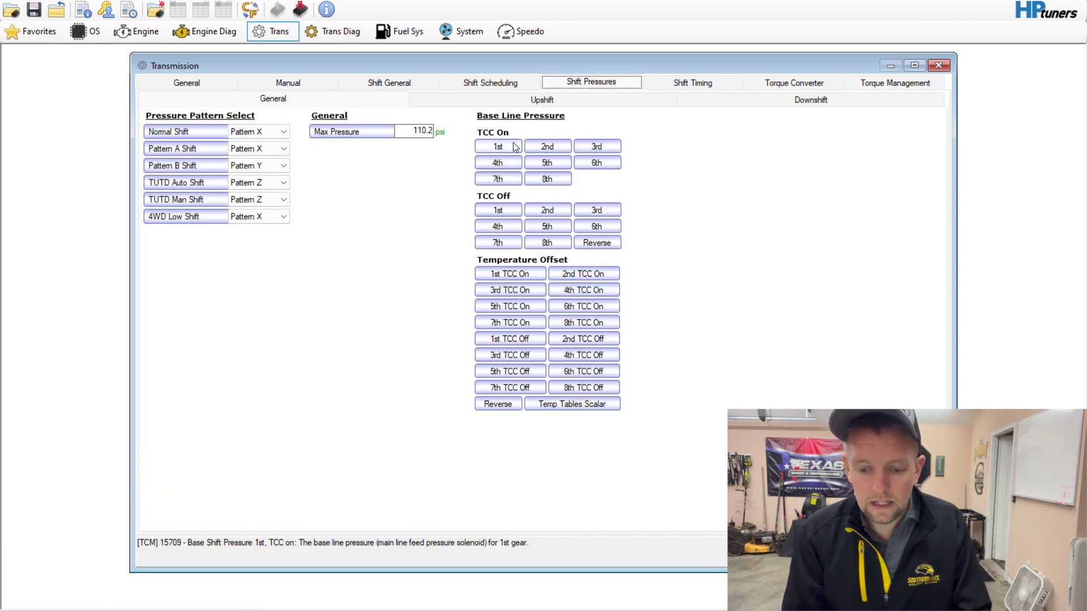
left_click_drag(414, 130, 483, 149)
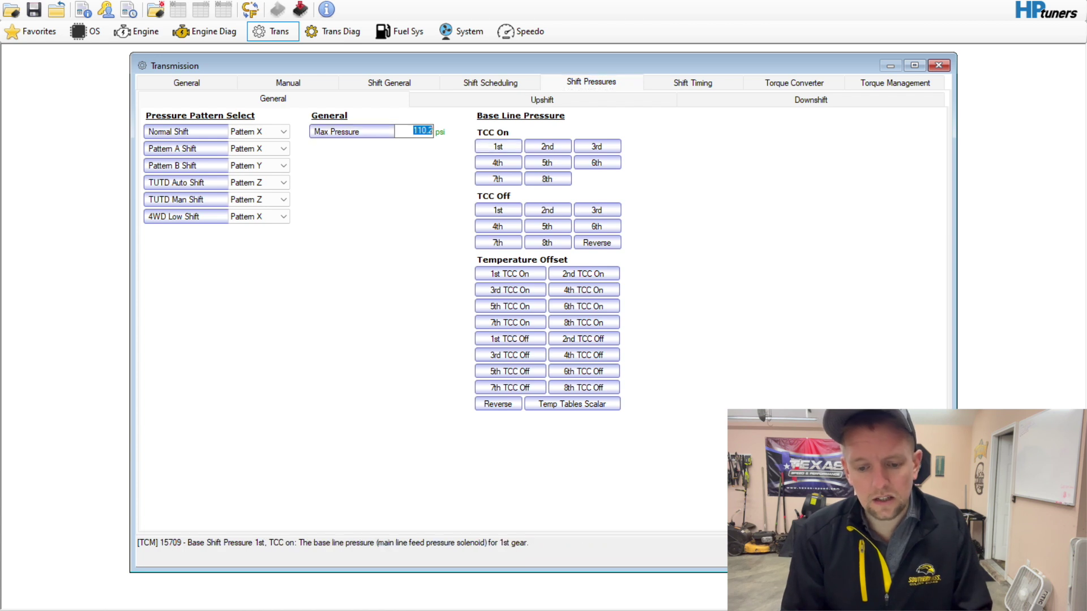
type("175.0")
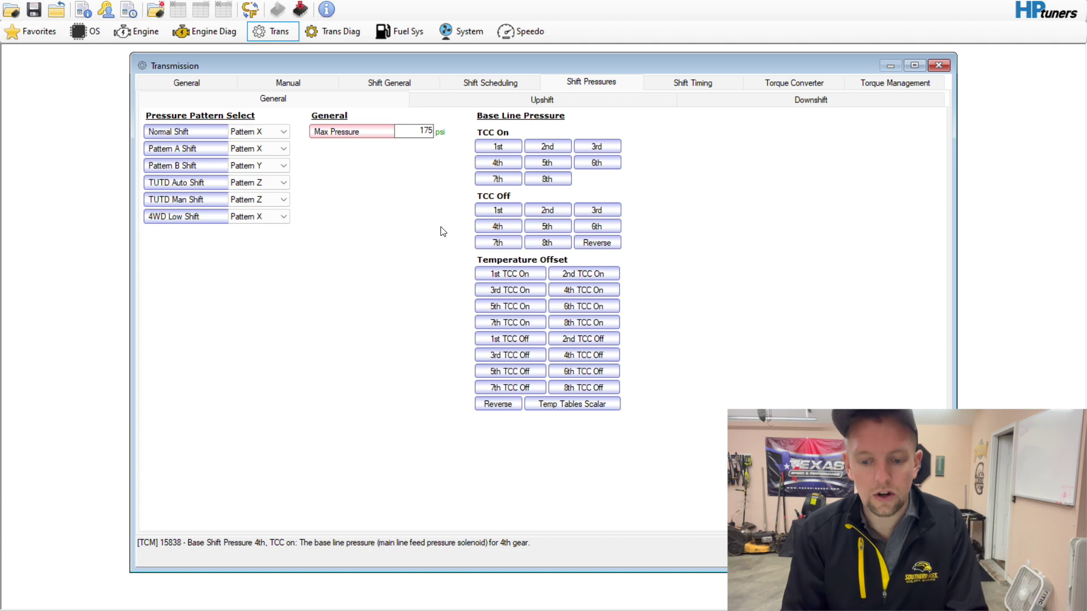
- Examine the 1st gear TCC On base shift pressure table and the upshift and downshift pressure offset settings
left_click(498, 147)
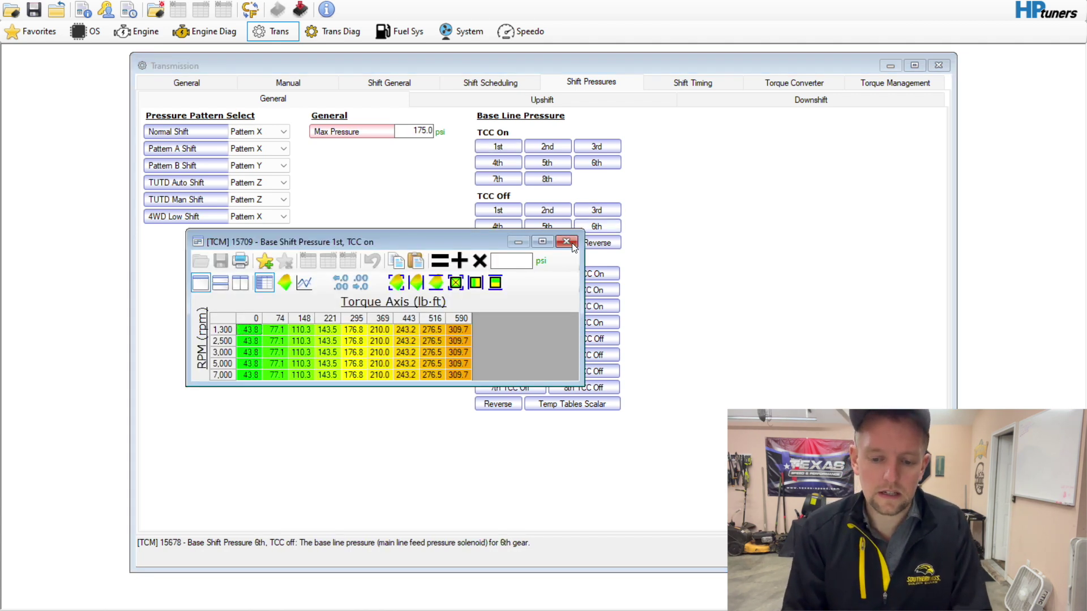
left_click(571, 244)
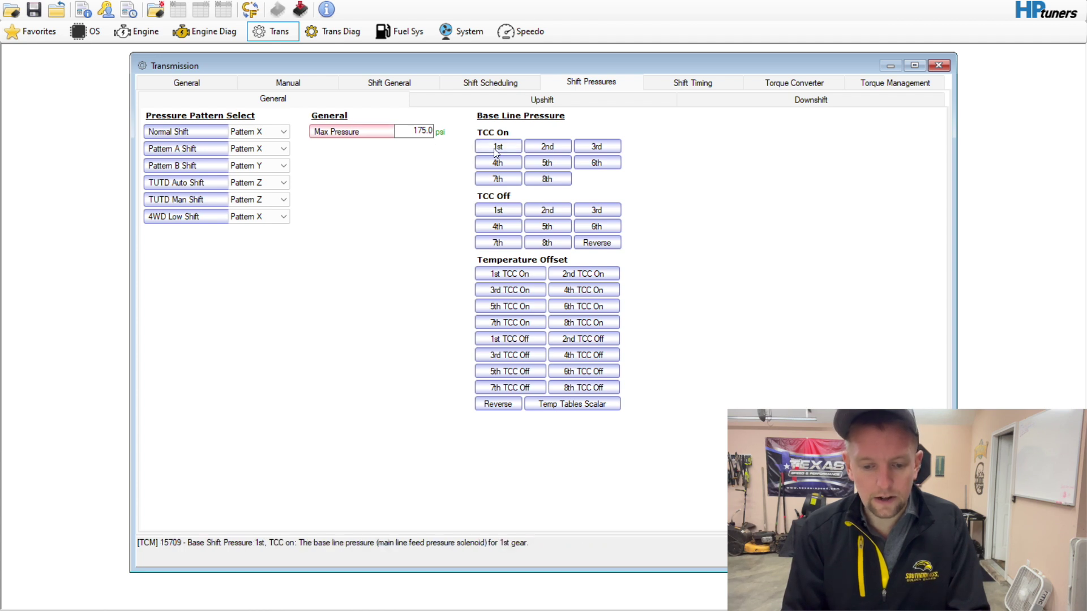
left_click(502, 100)
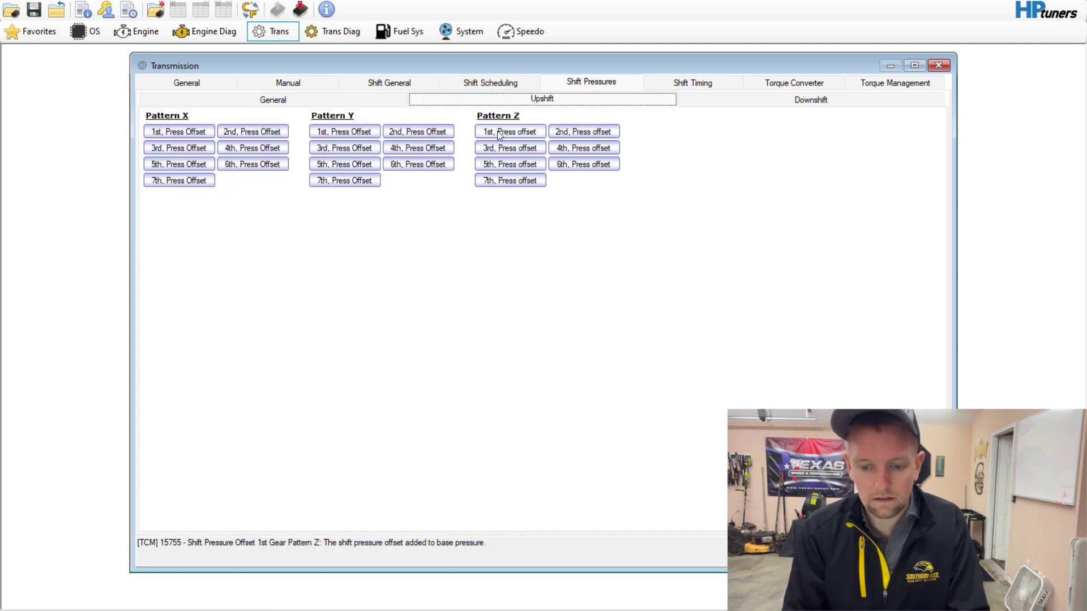
left_click(744, 102)
left_click(328, 102)
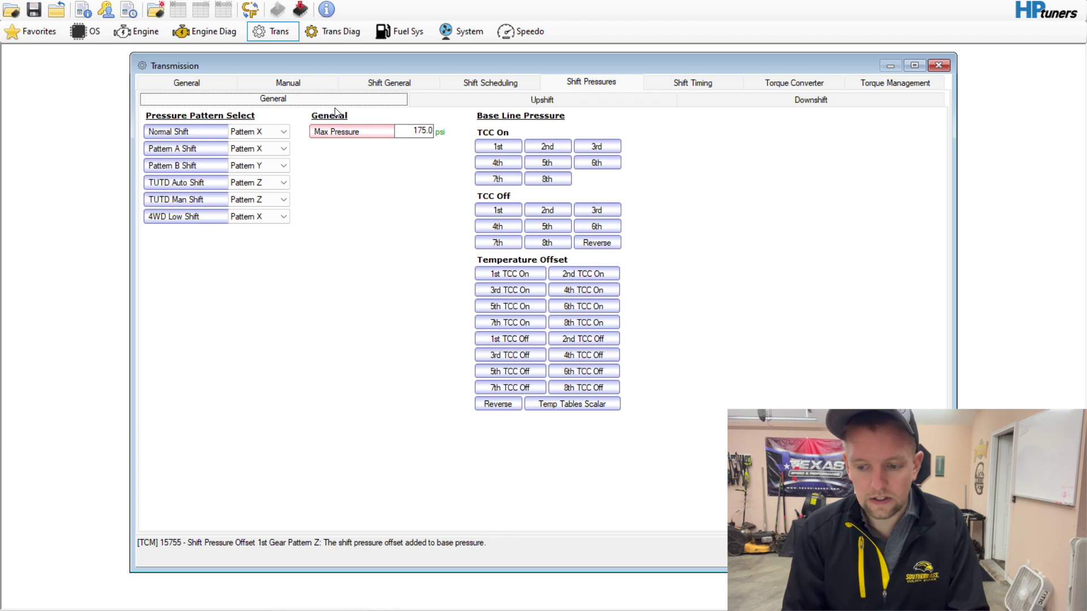
left_click(486, 150)
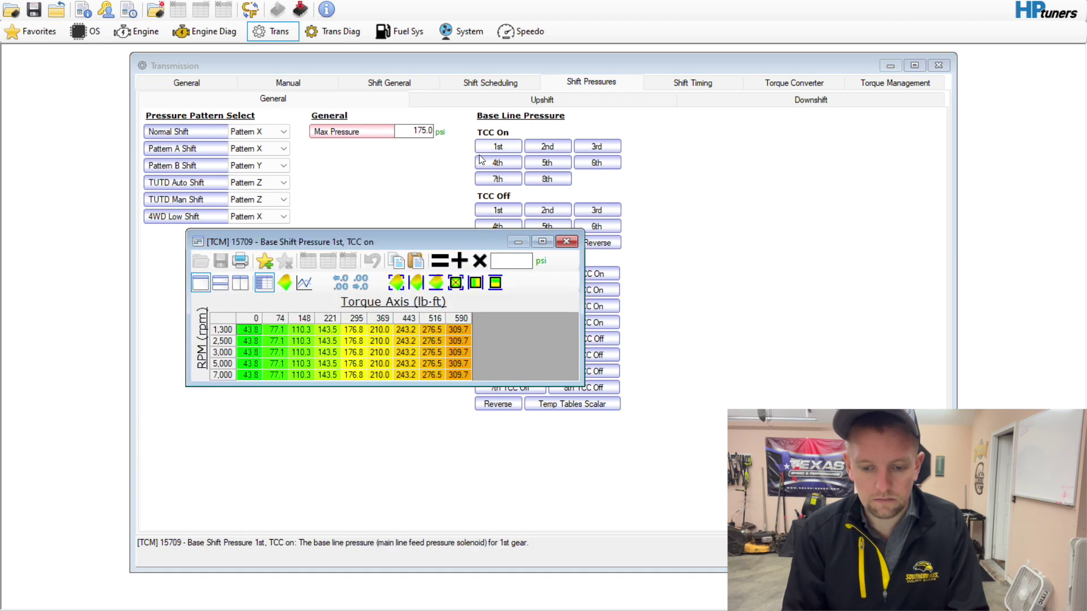
left_click_drag(577, 381, 619, 415)
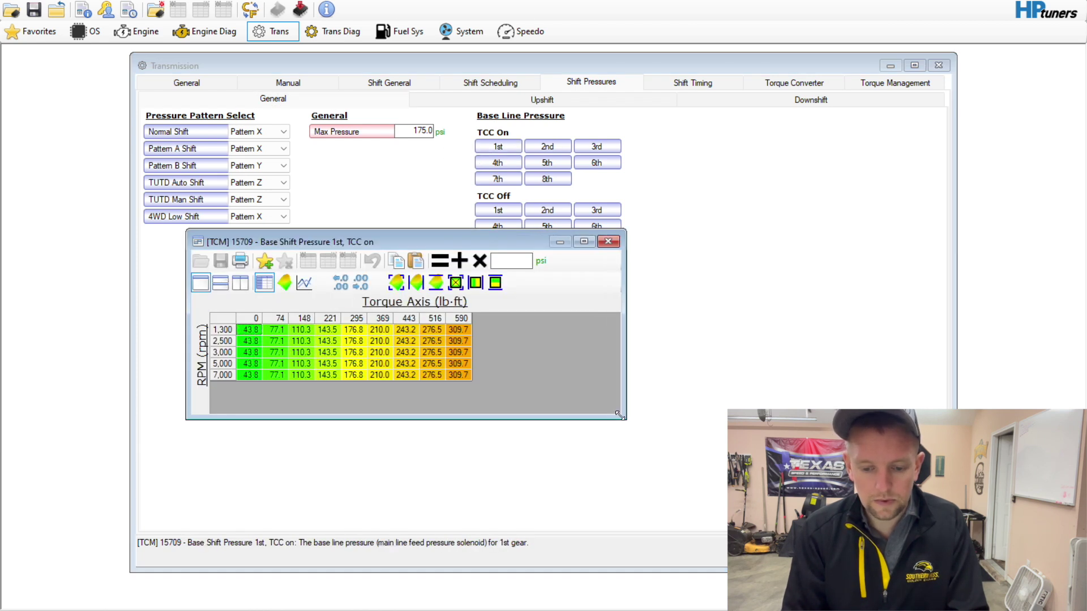
left_click(358, 320)
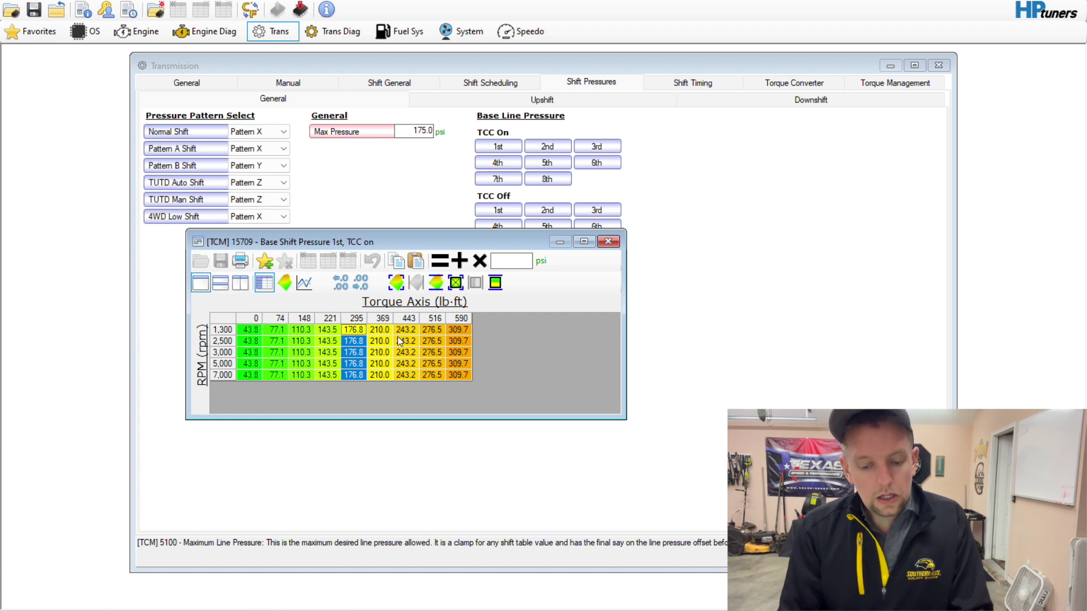
- Set the maximum line pressure to 225 psi and open the 1st gear TCC On base shift pressure table
left_click(605, 245)
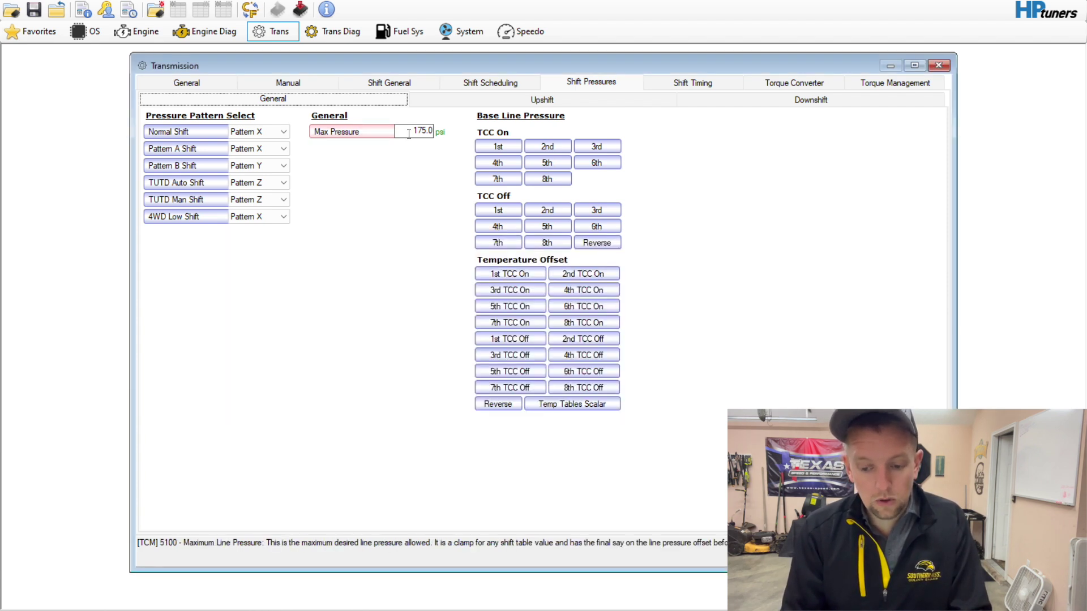
type("225")
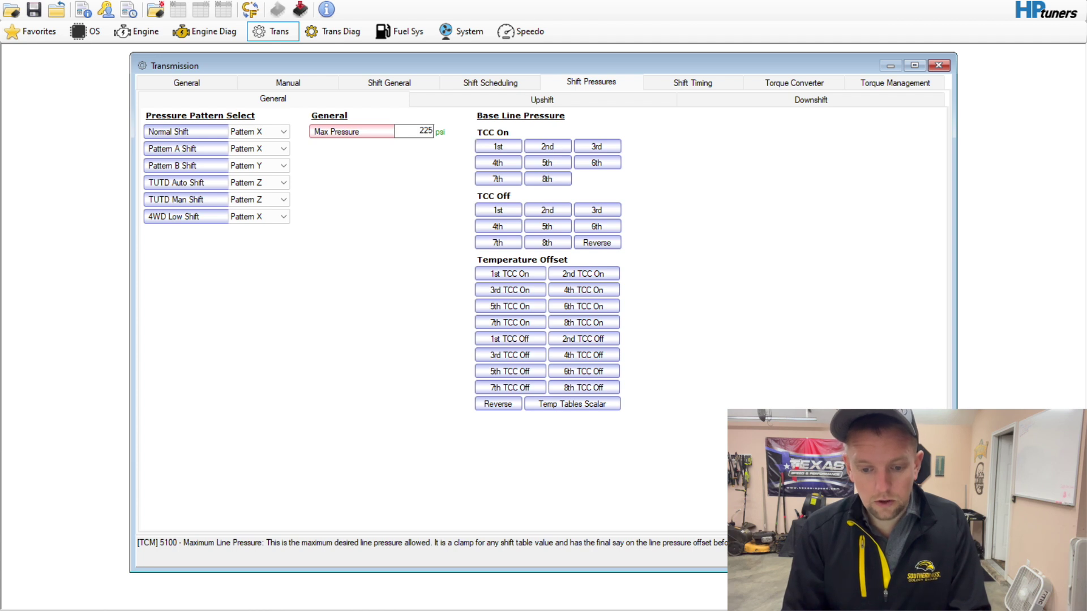
left_click(481, 149)
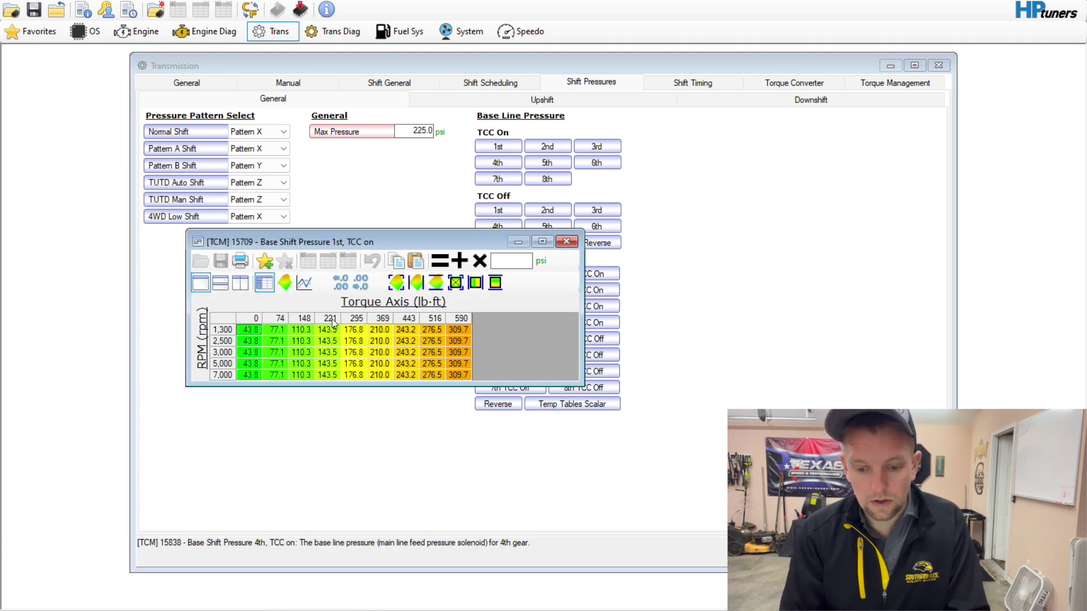
left_click(231, 322)
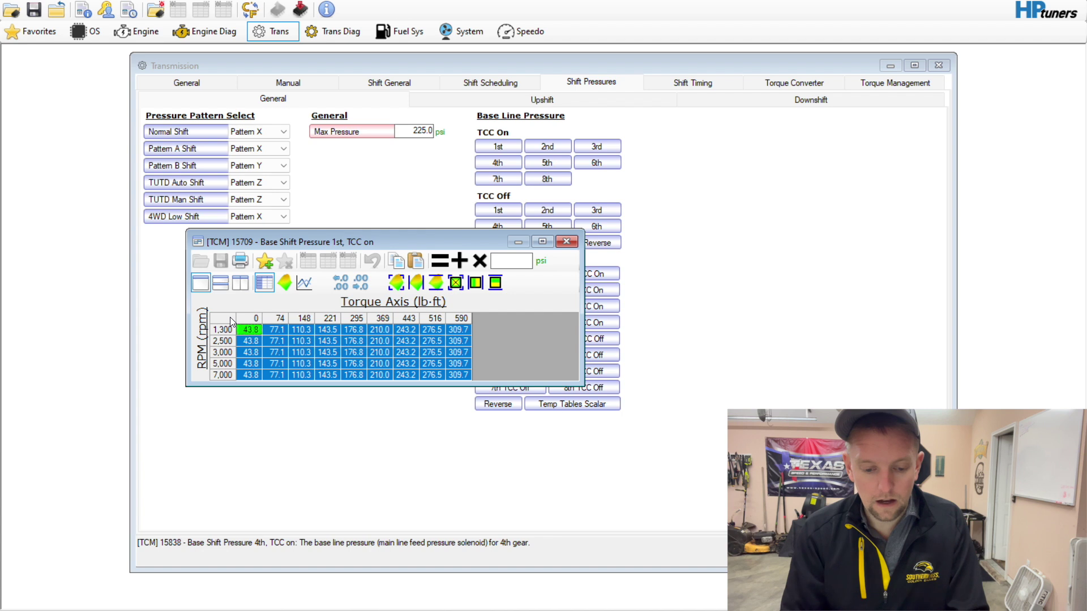
type("1.0")
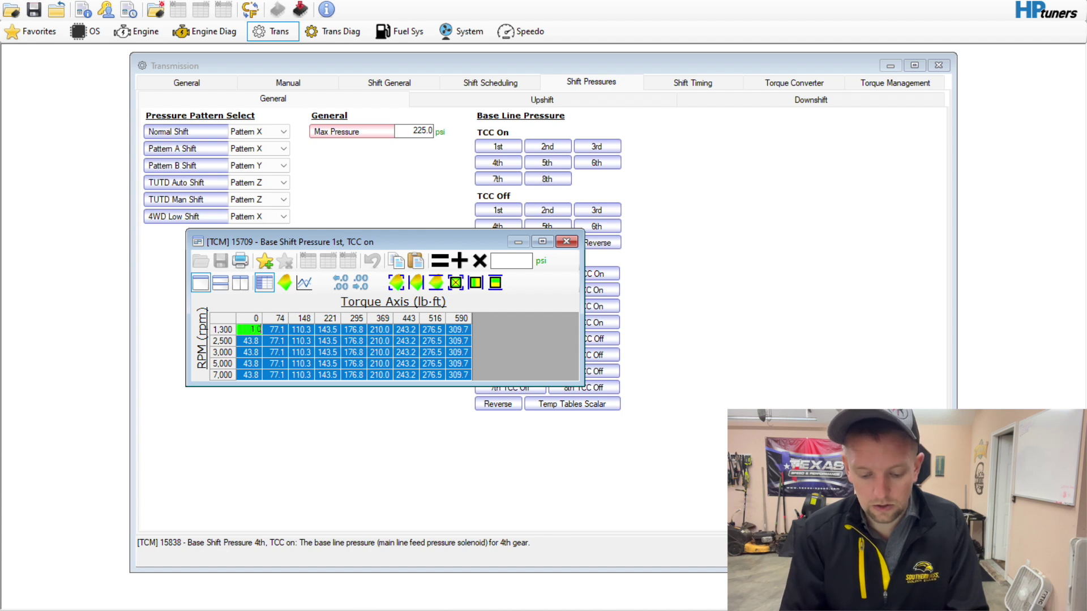
key("Return")
left_click(372, 260)
- Multiply every cell of the 1st gear TCC On base shift pressure table by 1.05 and close the table
left_click(219, 315)
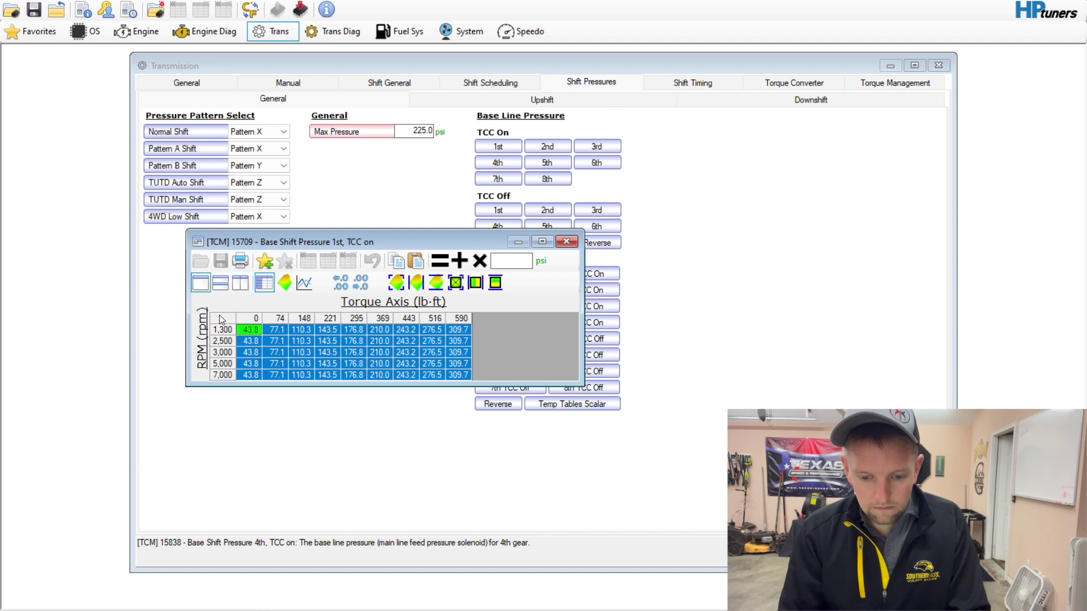
left_click(493, 259)
type("1.05")
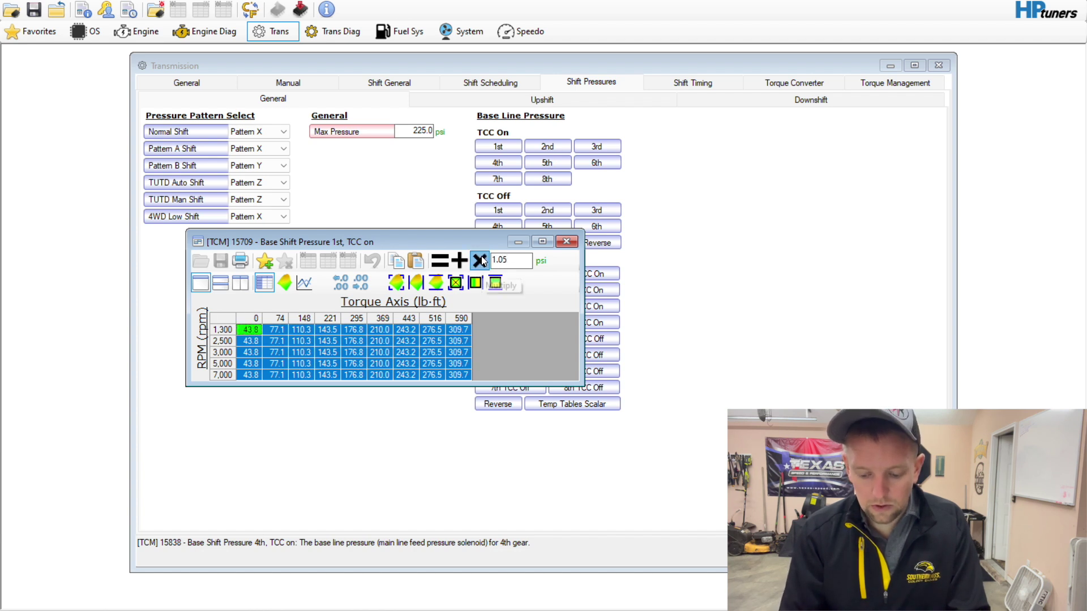
left_click(480, 261)
left_click(224, 319)
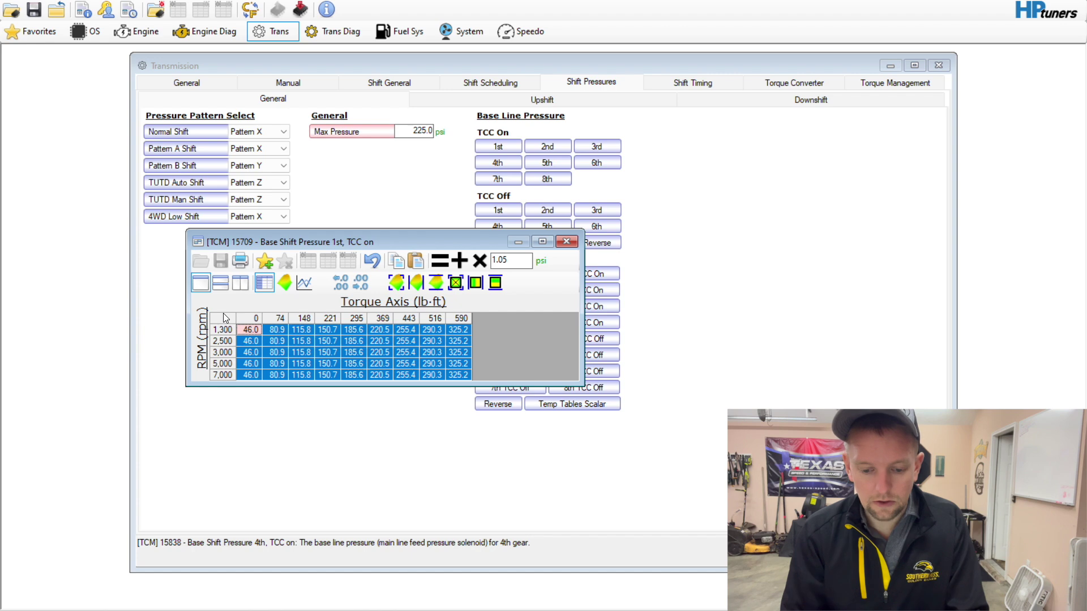
left_click(566, 242)
- Review the base shift pressure tables for 2nd gear TCC On and 1st gear TCC Off
left_click(545, 147)
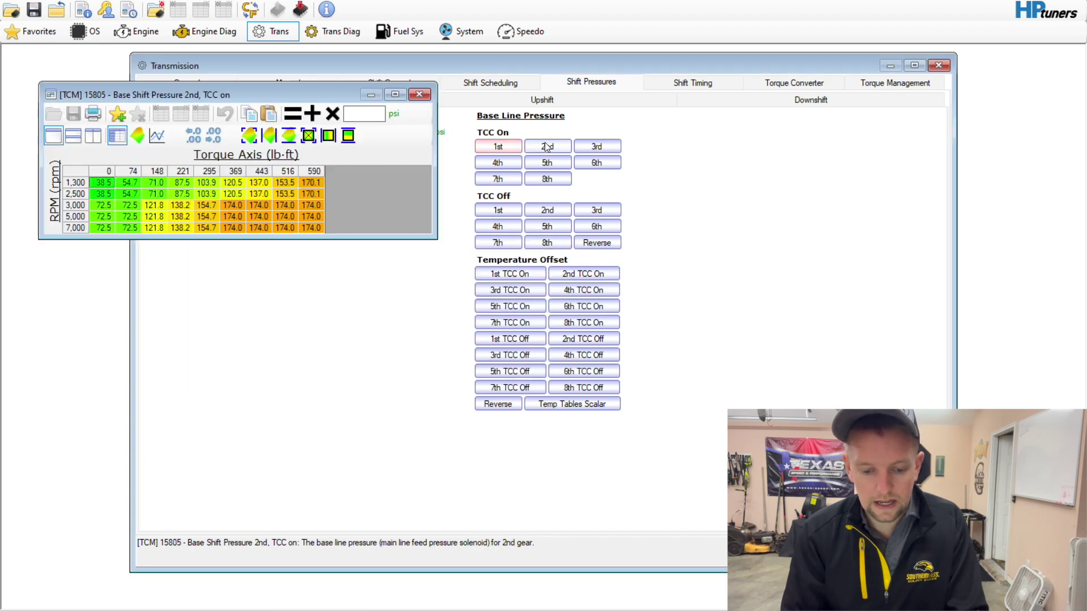
left_click(419, 95)
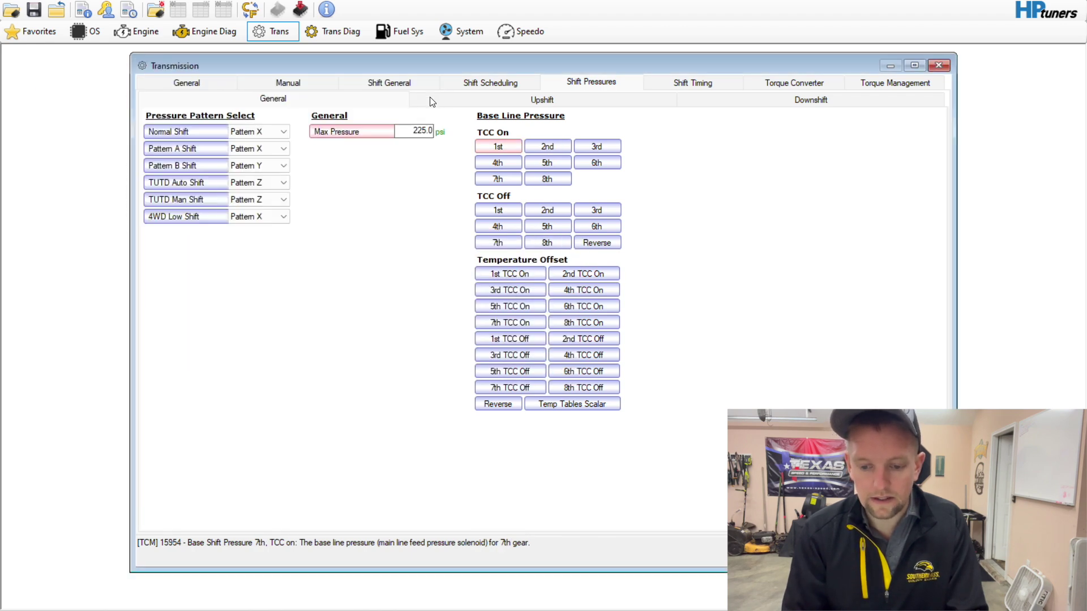
left_click(498, 210)
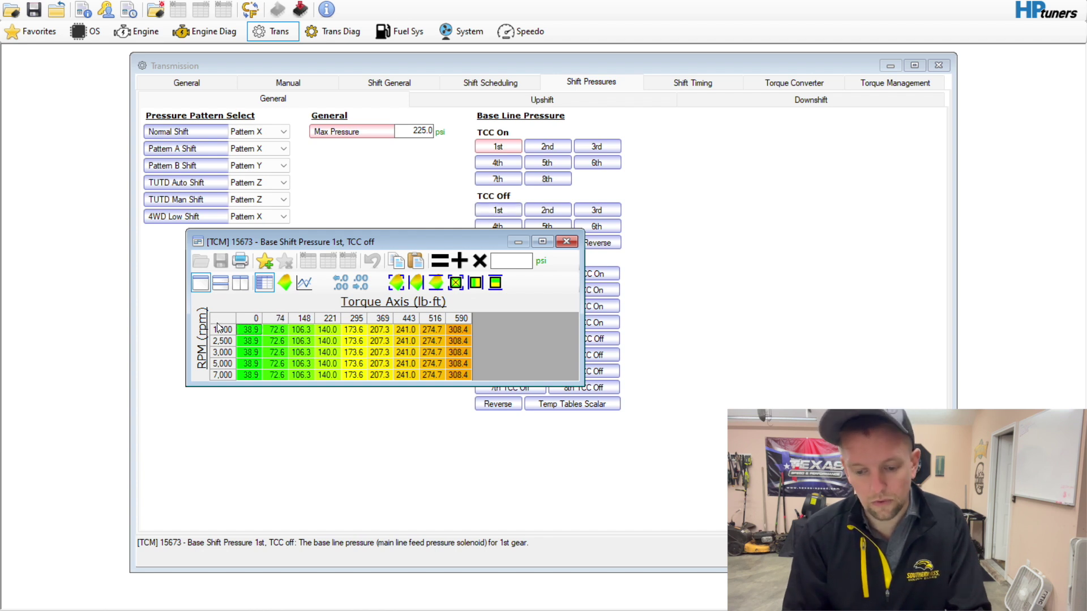
left_click(567, 242)
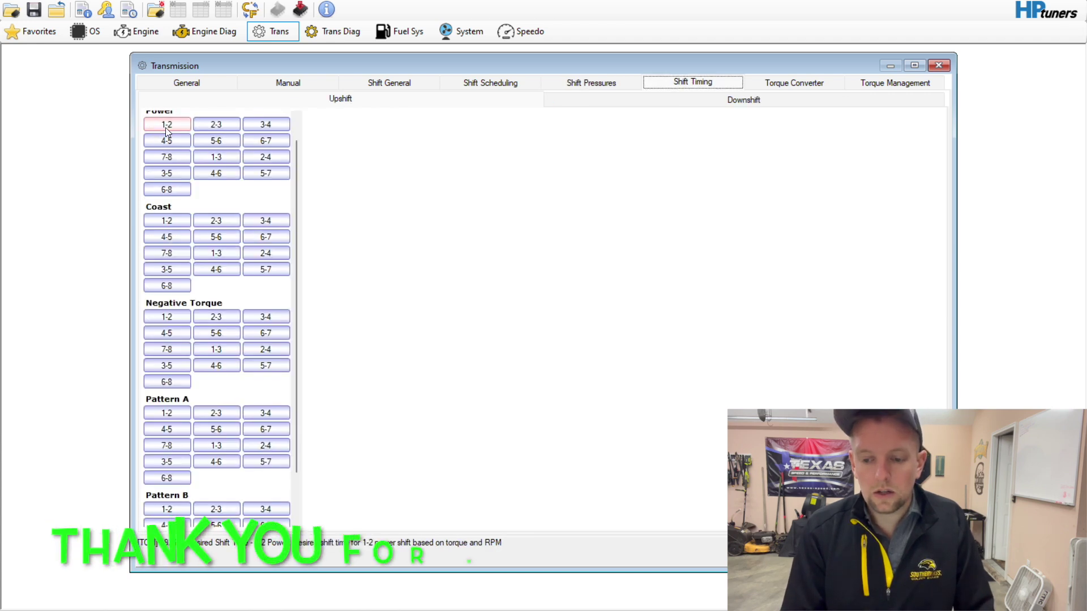
- Review the edited 1-2 Power desired shift time table and the general torque management settings
left_click(166, 125)
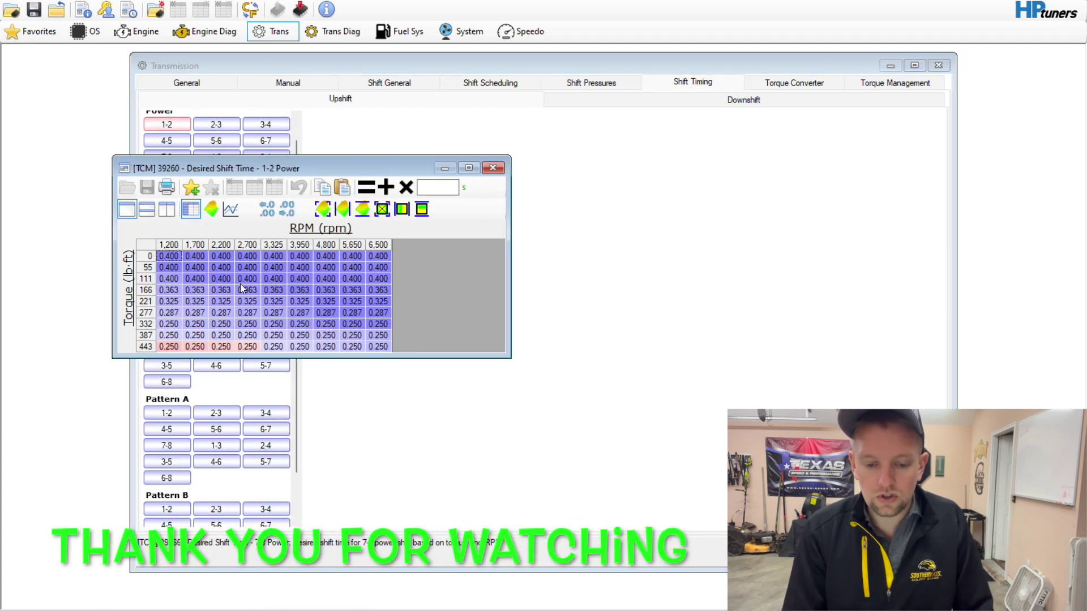
left_click(492, 168)
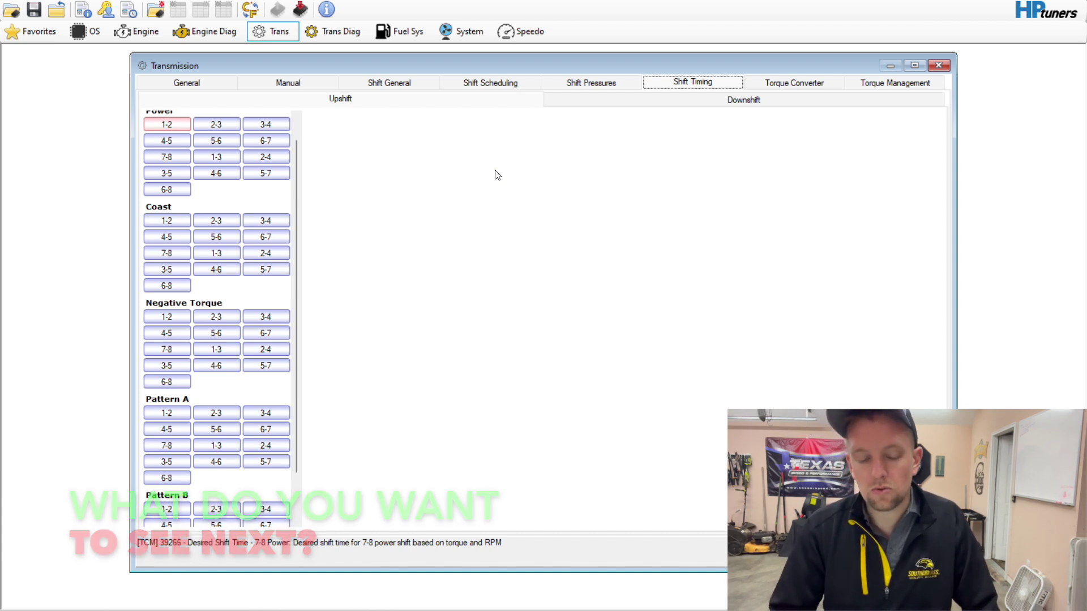
left_click(879, 83)
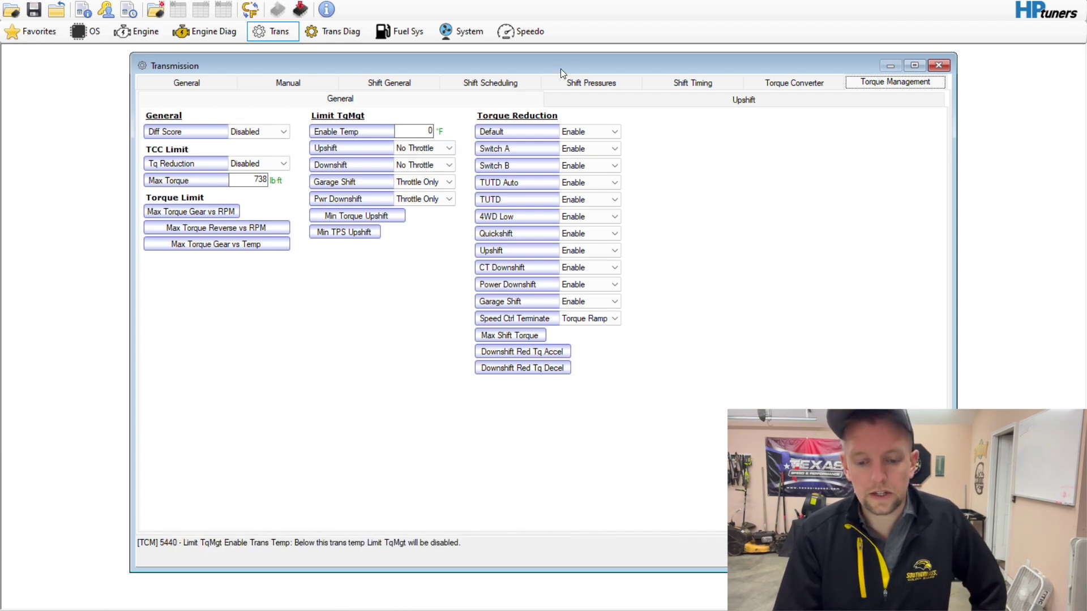
left_click(682, 85)
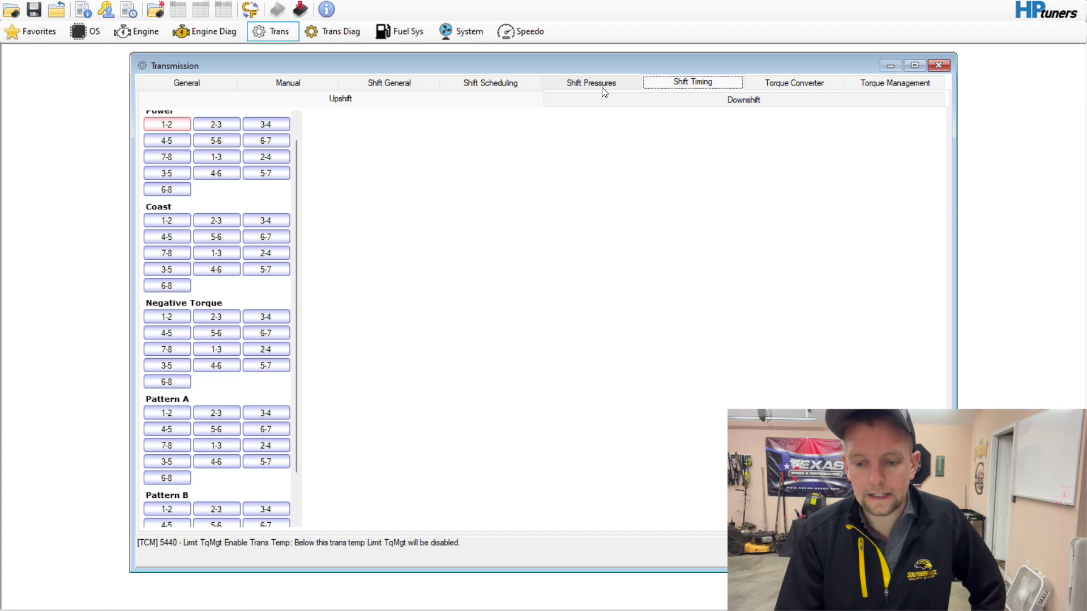